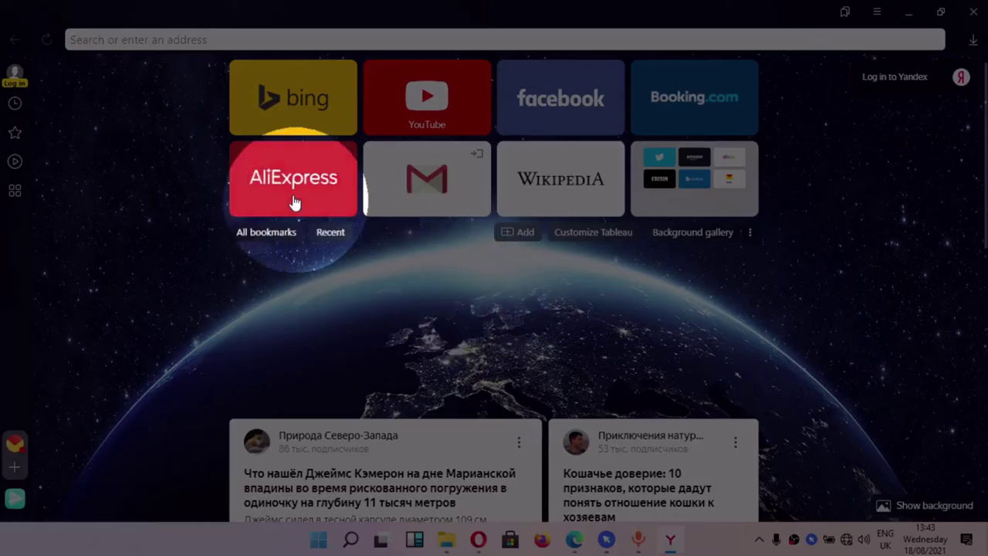
{"action": "mouse_move", "coordinate": [294, 200]}
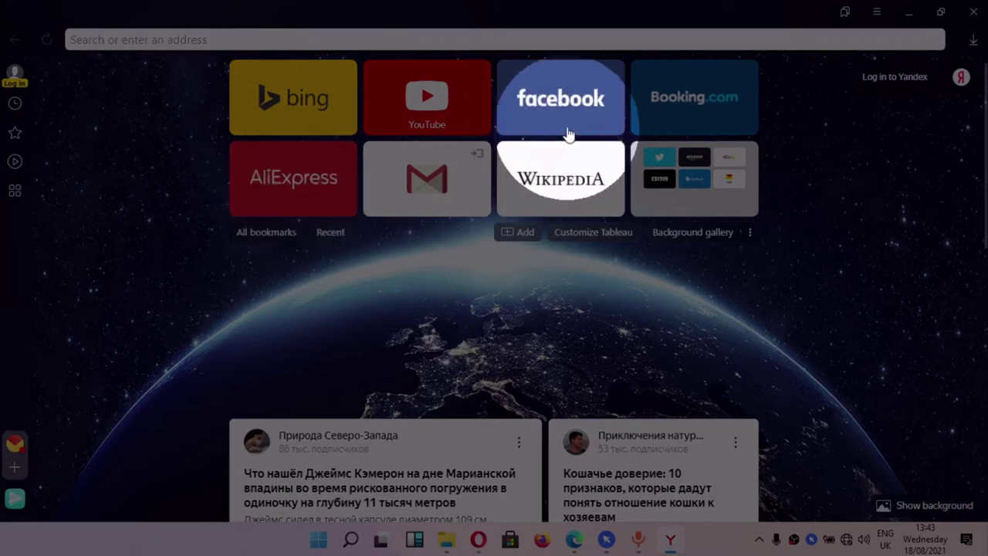
{"action": "mouse_move", "coordinate": [570, 205]}
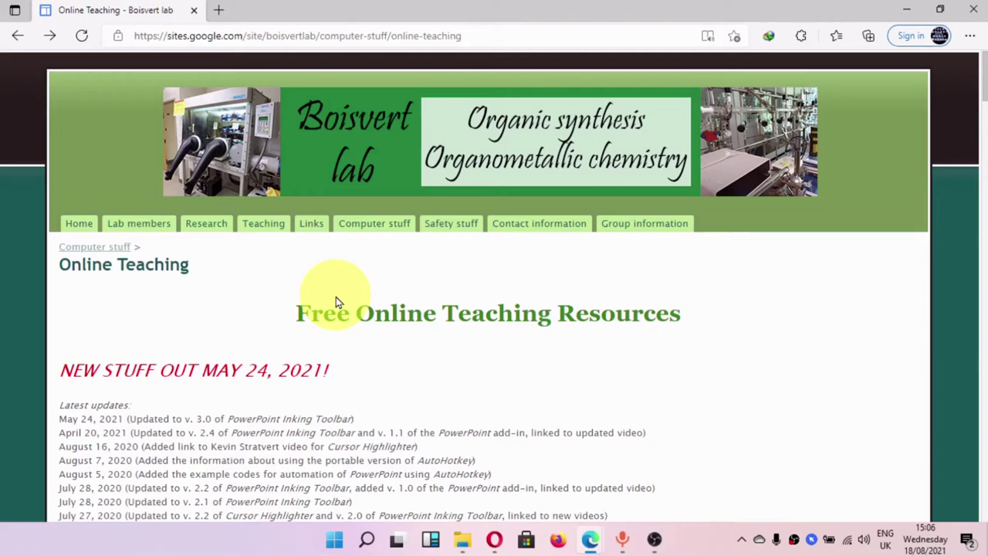
Step: Open the AutoHotkey website through its link in the download and installation section of the Online Teaching page
{"action": "scroll", "coordinate": [335, 297], "scroll_direction": "down", "scroll_amount": 7}
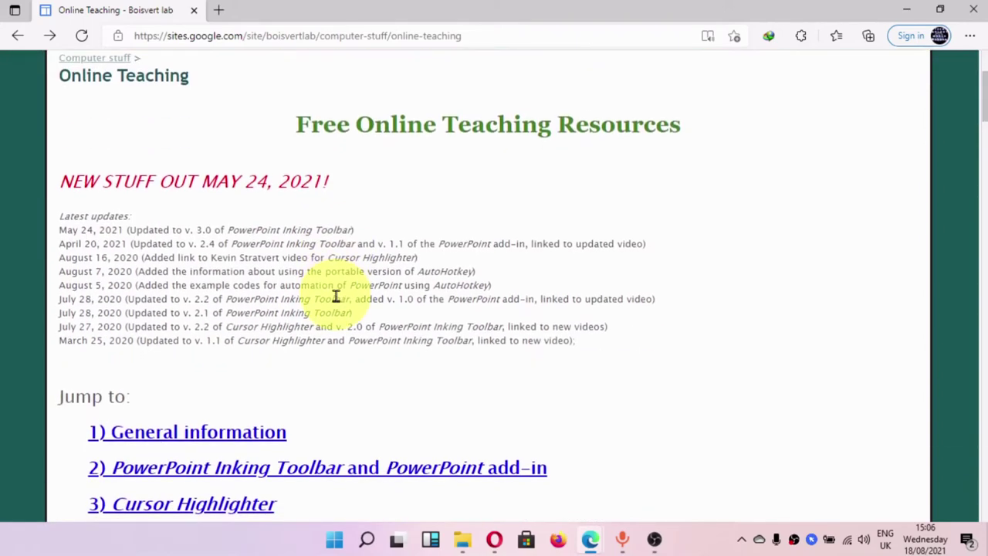
{"action": "scroll", "coordinate": [336, 302], "scroll_direction": "down", "scroll_amount": 2}
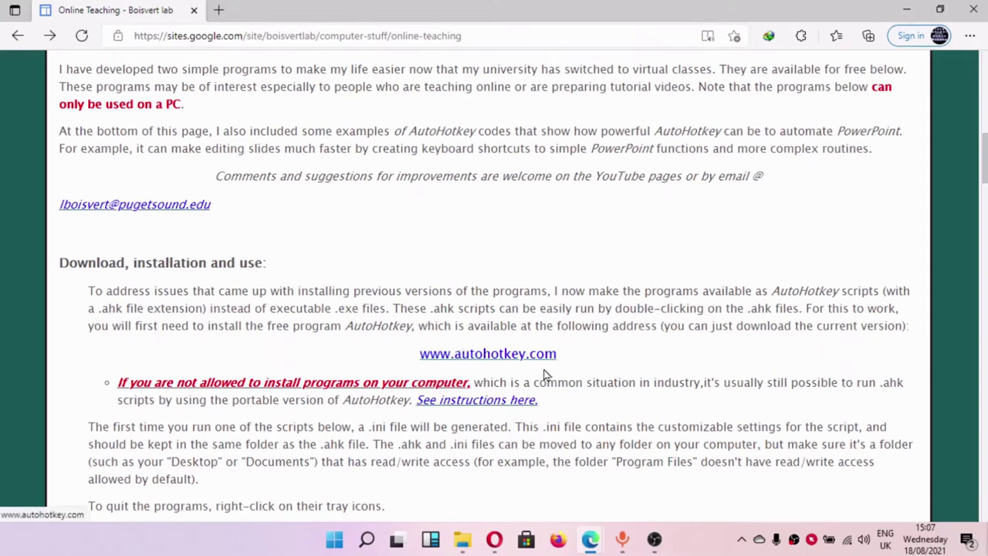
{"action": "left_click", "coordinate": [812, 539]}
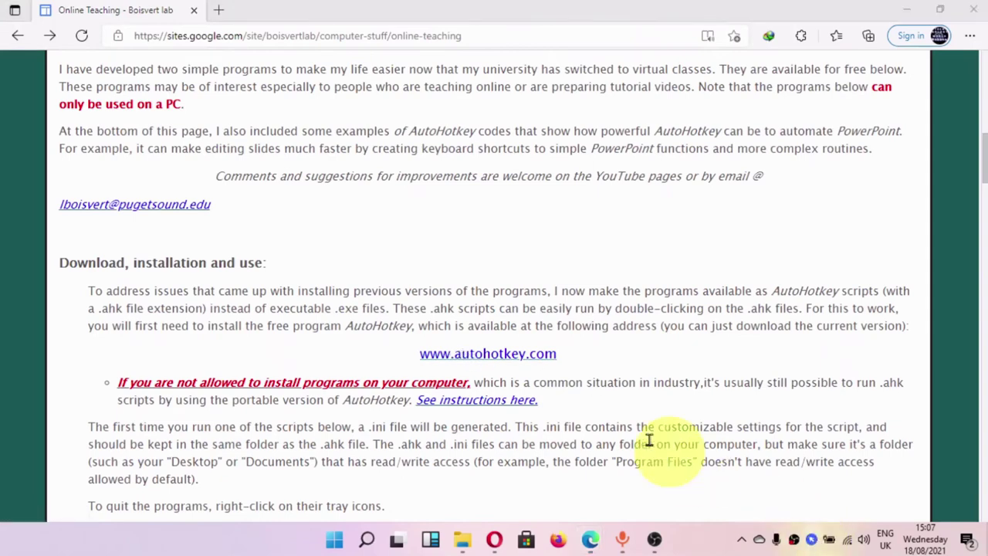
{"action": "left_click", "coordinate": [491, 357]}
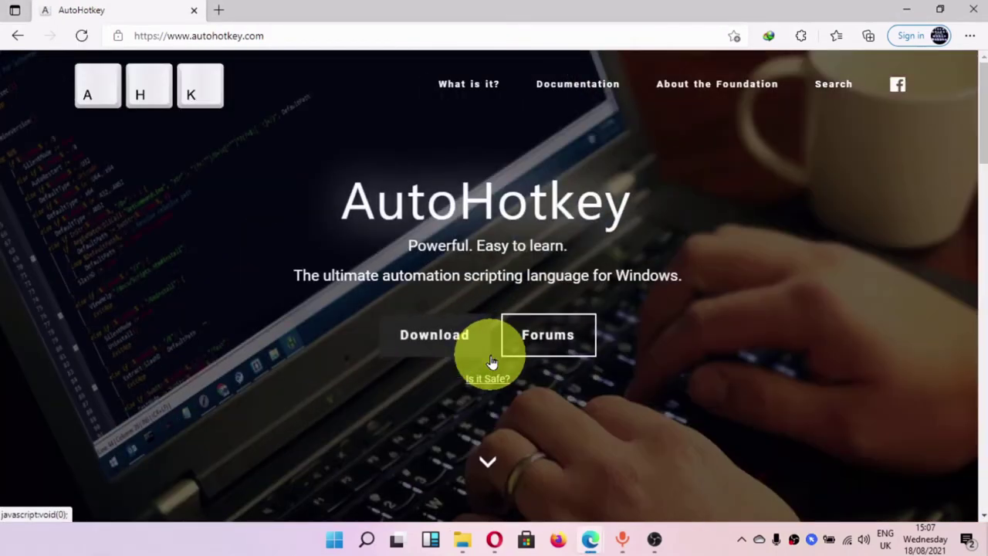
Step: Try downloading the current AutoHotkey version as a duplicate with a numbered file name, and cancel before the download starts
{"action": "left_click", "coordinate": [432, 349]}
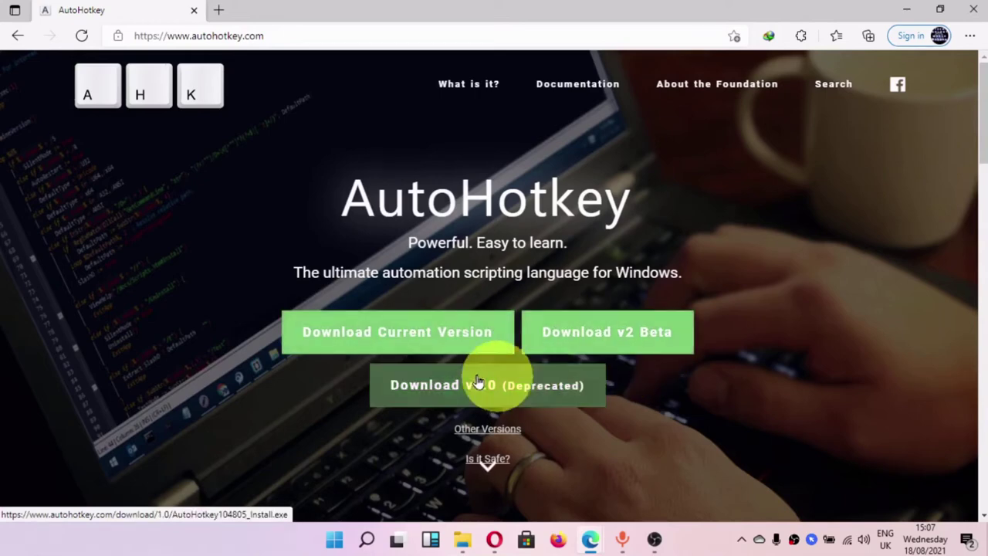
{"action": "left_click", "coordinate": [374, 331]}
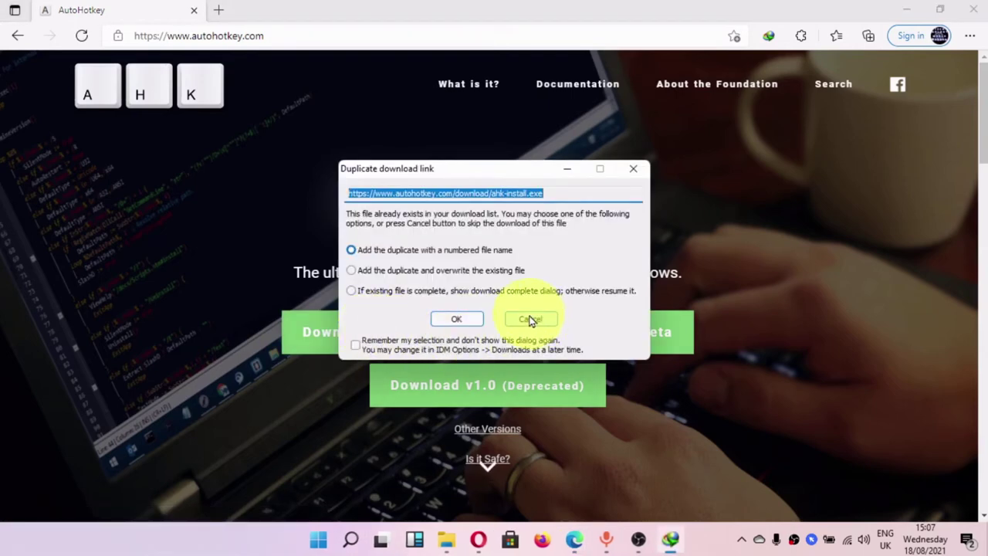
{"action": "left_click", "coordinate": [470, 320]}
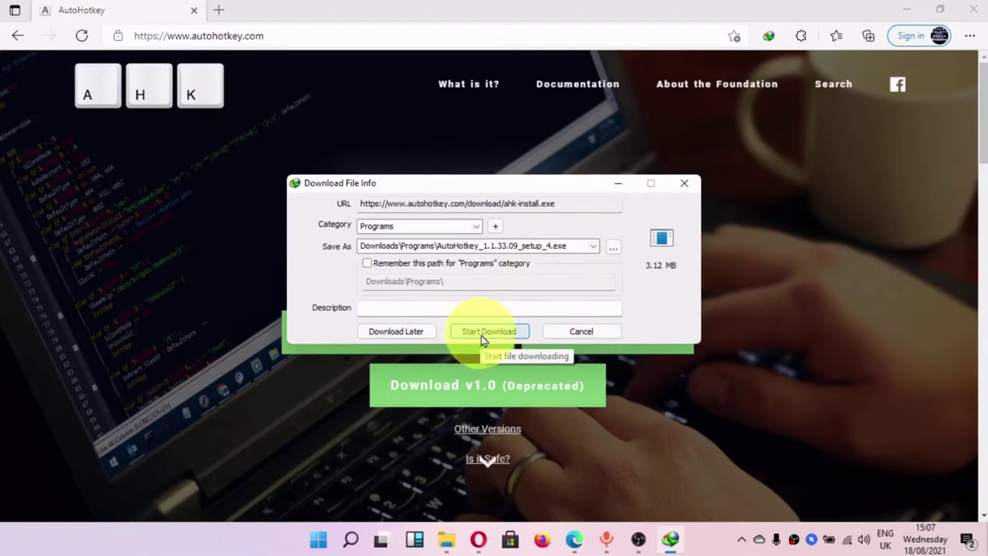
{"action": "left_click", "coordinate": [578, 332]}
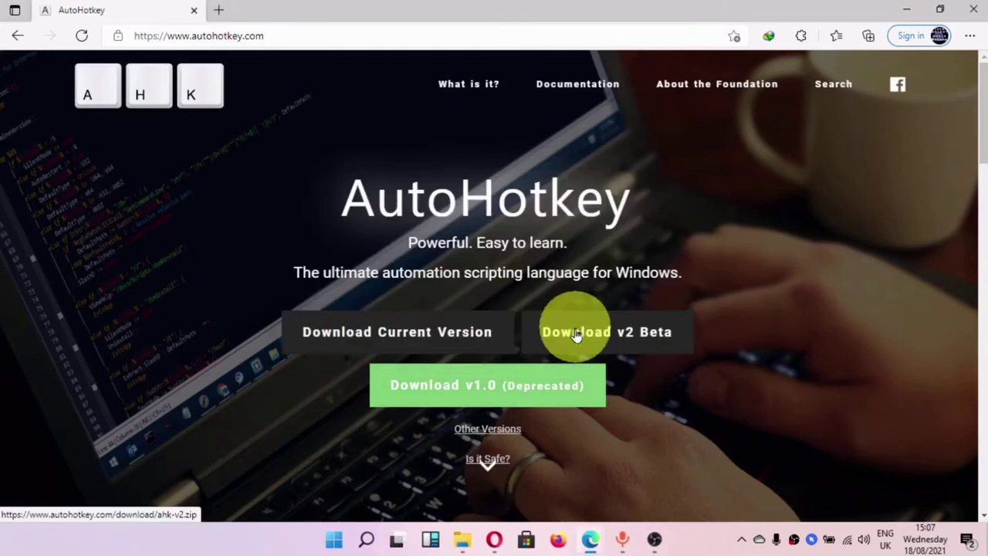
Step: Return to the Online Teaching page and download the Cursor Highlighter 2.2 .ahk script from Google Drive
{"action": "right_click", "coordinate": [18, 38]}
{"action": "left_click", "coordinate": [19, 39]}
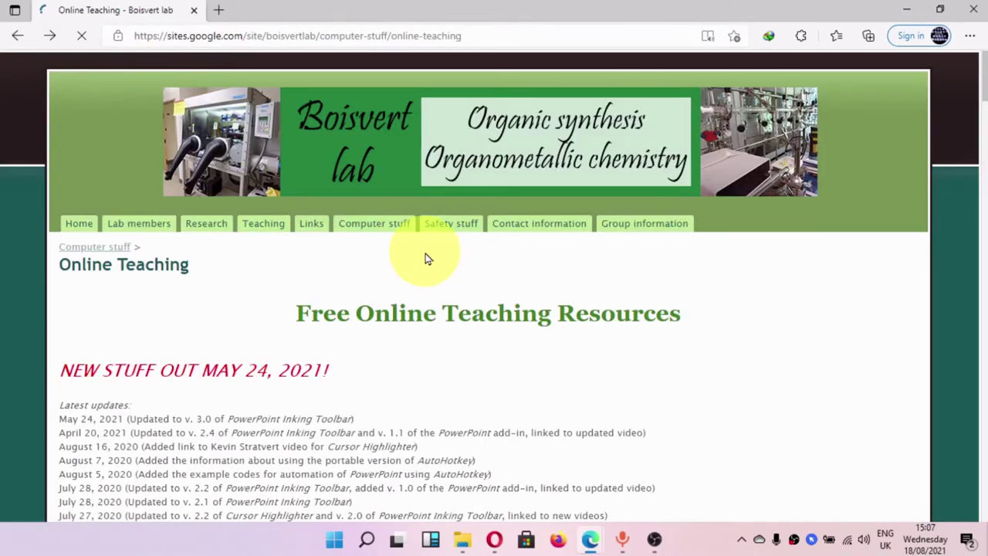
{"action": "scroll", "coordinate": [427, 259], "scroll_direction": "down", "scroll_amount": 2}
{"action": "scroll", "coordinate": [427, 259], "scroll_direction": "down", "scroll_amount": 7}
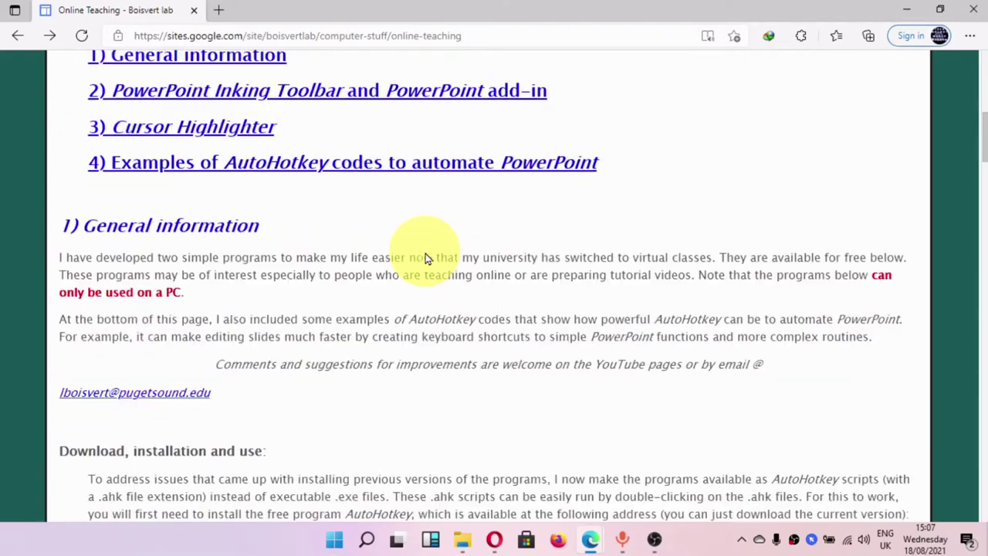
{"action": "scroll", "coordinate": [427, 255], "scroll_direction": "down", "scroll_amount": 1}
{"action": "scroll", "coordinate": [427, 259], "scroll_direction": "down", "scroll_amount": 2}
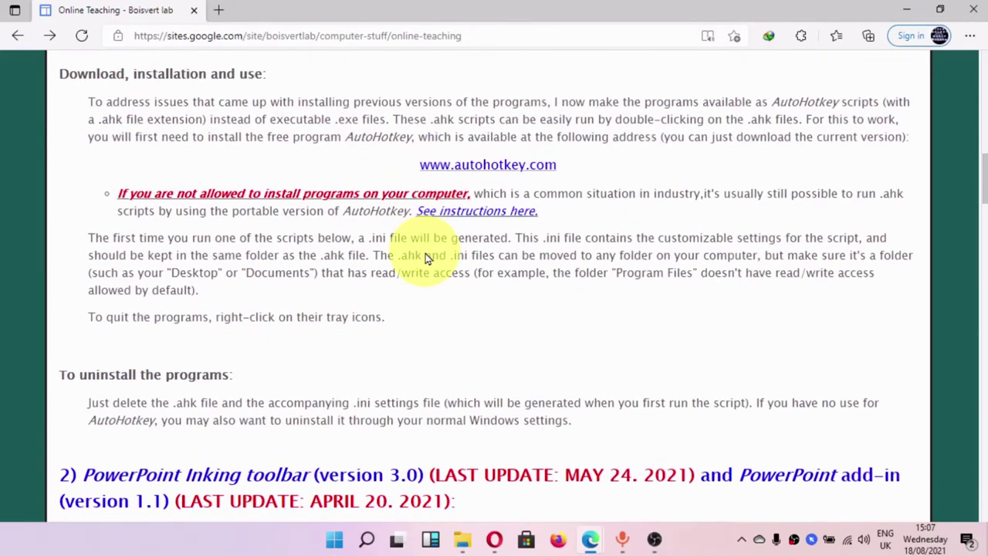
{"action": "scroll", "coordinate": [425, 251], "scroll_direction": "down", "scroll_amount": 6}
{"action": "scroll", "coordinate": [425, 253], "scroll_direction": "down", "scroll_amount": 10}
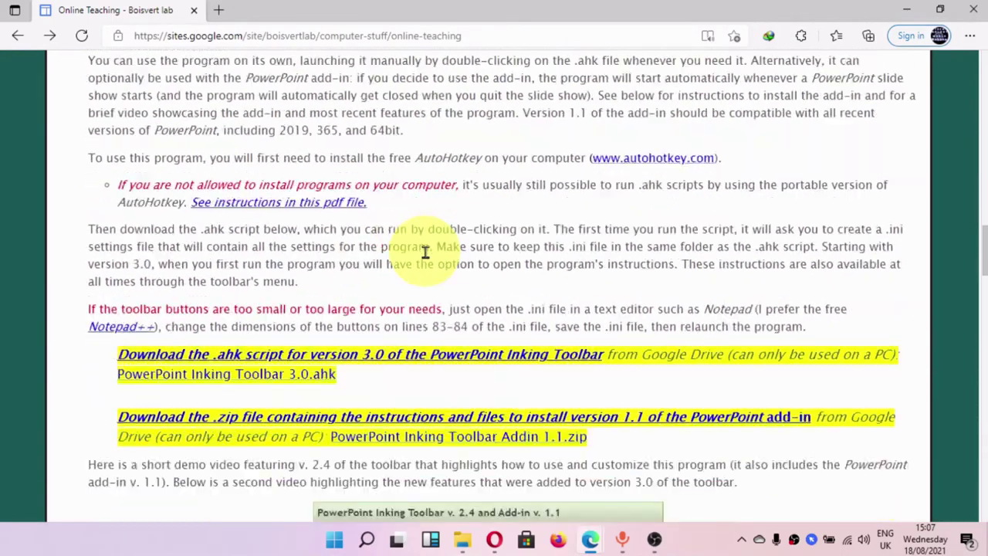
{"action": "scroll", "coordinate": [427, 258], "scroll_direction": "down", "scroll_amount": 3}
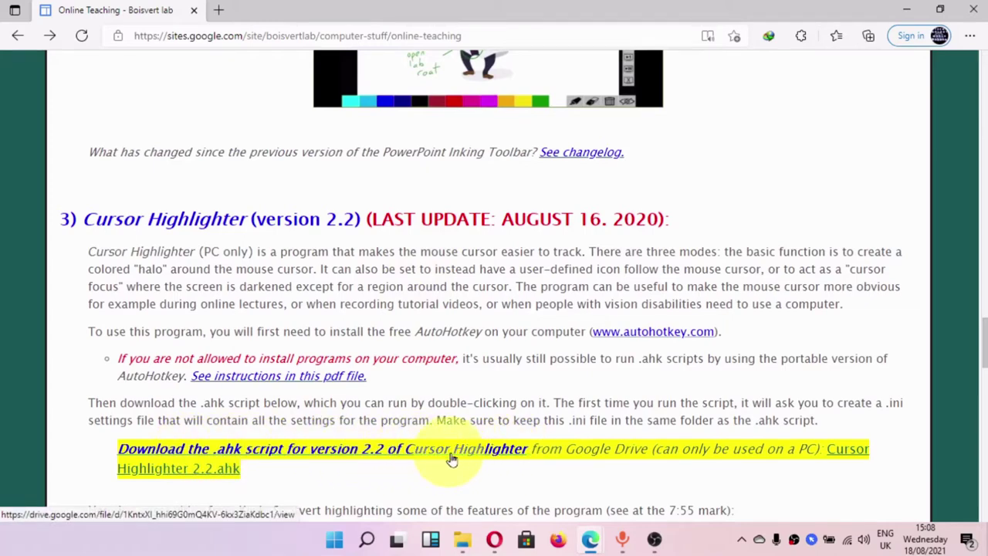
{"action": "left_click", "coordinate": [494, 459]}
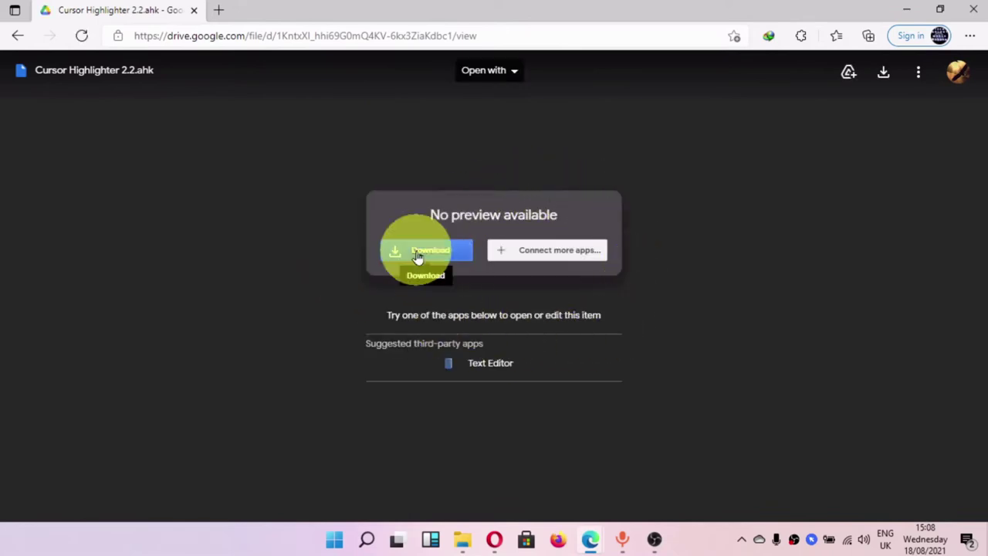
{"action": "left_click", "coordinate": [417, 257]}
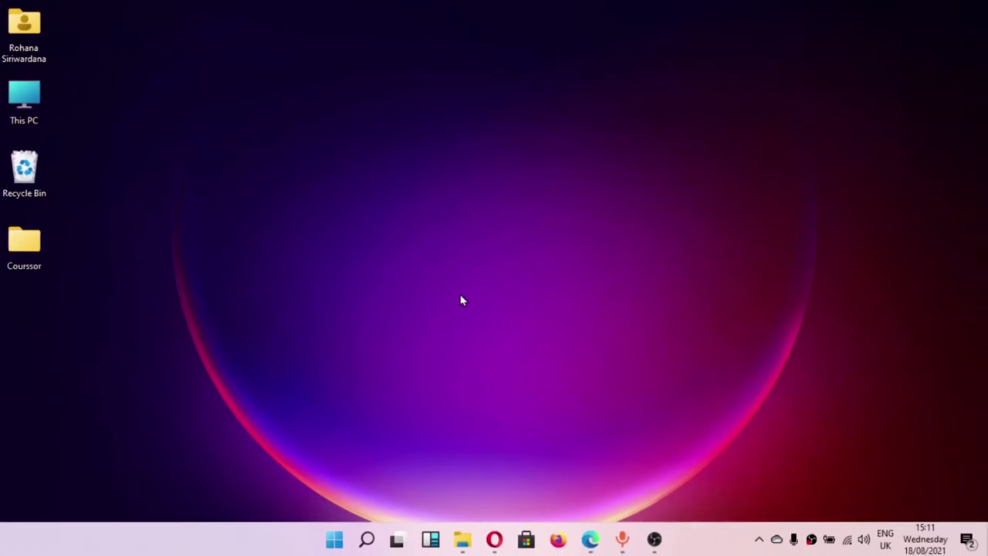
Step: Launch AutoHotkey_1.1.33.09_setup from the Courssor folder on the desktop and close the setup window without choosing an option
{"action": "double_click", "coordinate": [31, 244]}
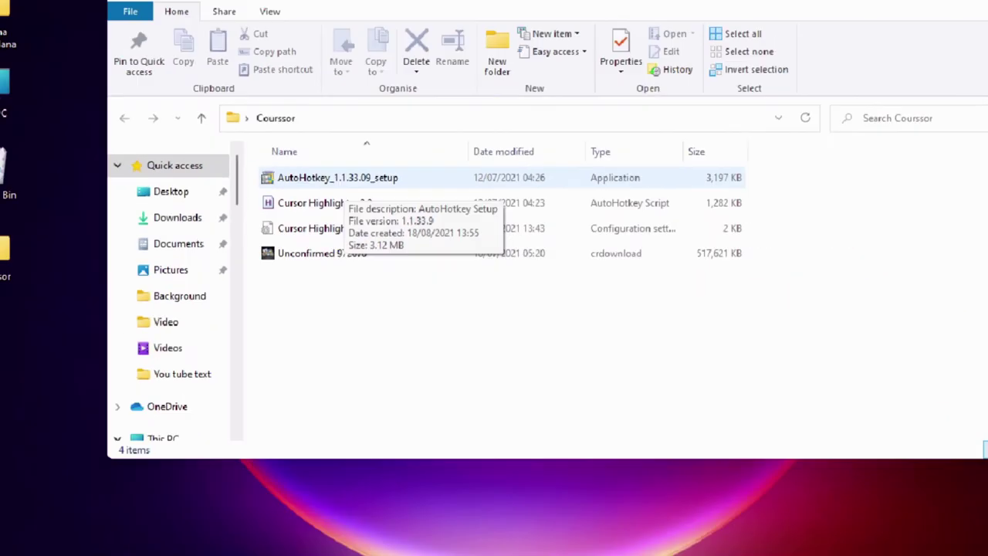
{"action": "left_click", "coordinate": [293, 183]}
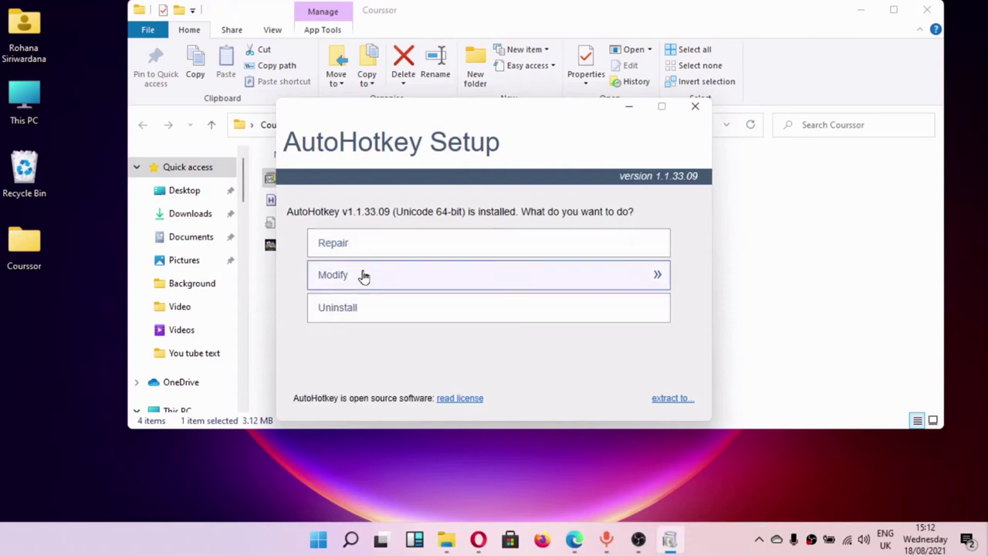
{"action": "left_click", "coordinate": [696, 108]}
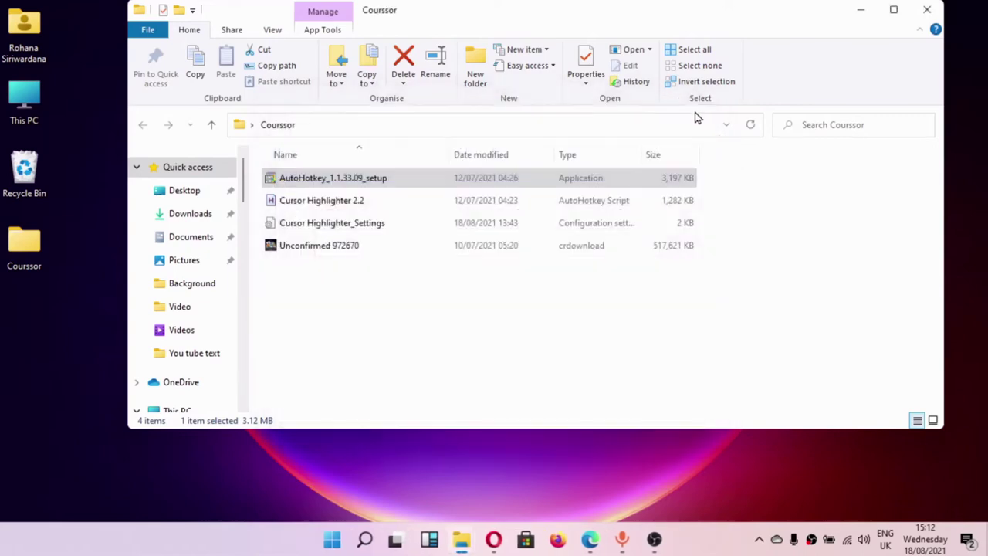
Step: Run the Cursor Highlighter 2.2 script from the Courssor folder and minimize the folder window
{"action": "left_click", "coordinate": [376, 295]}
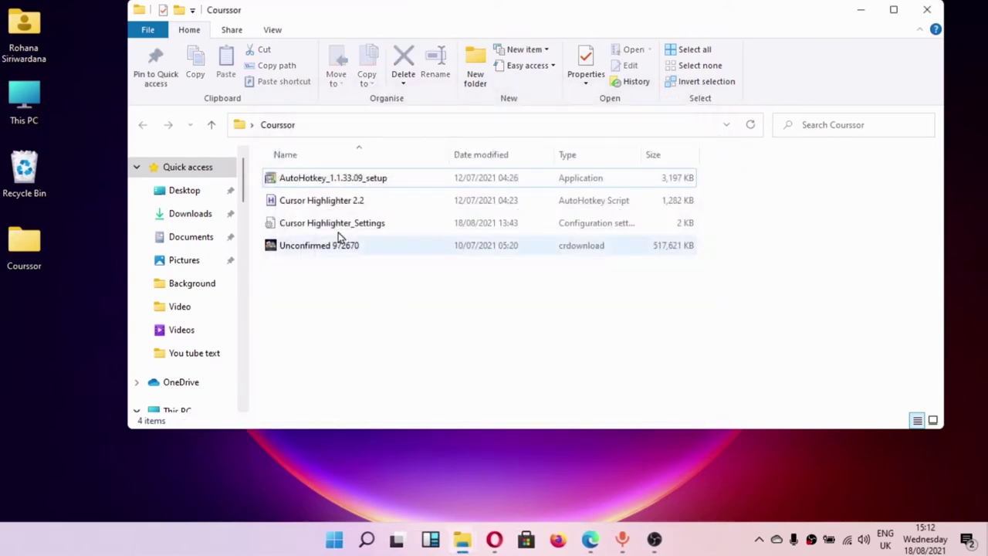
{"action": "double_click", "coordinate": [306, 204]}
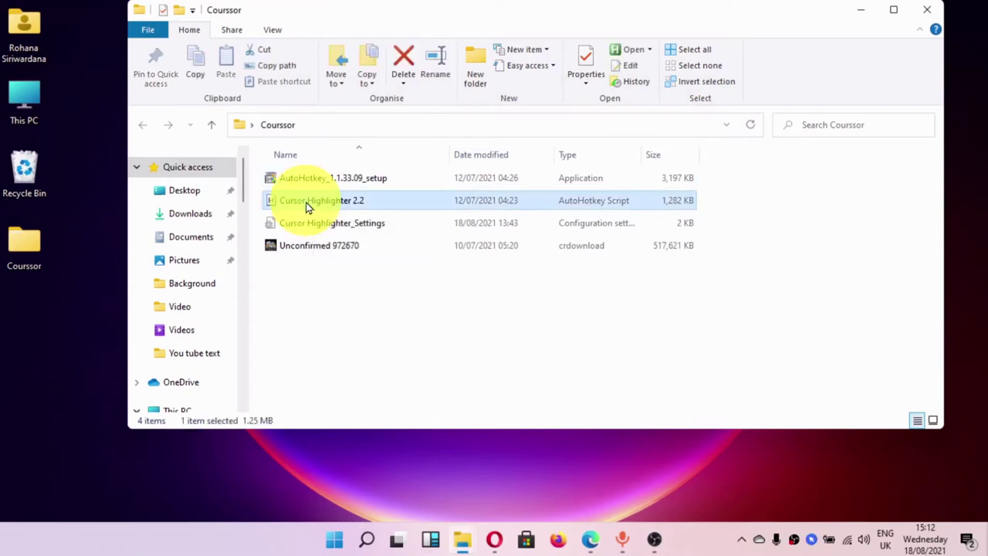
{"action": "left_click", "coordinate": [860, 11]}
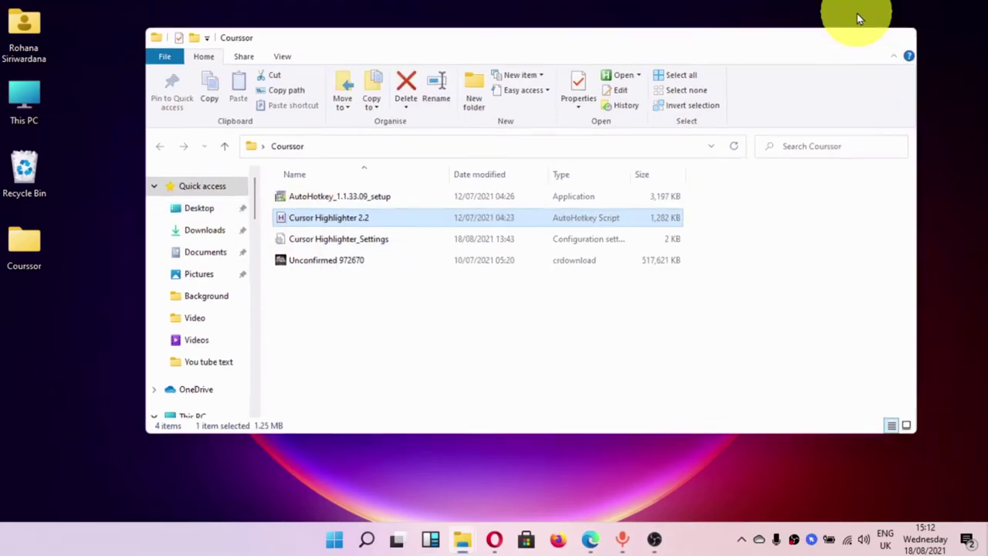
Step: Test the highlighter's left-click and right-click effects on empty areas of the desktop, refreshing the desktop along the way
{"action": "right_click", "coordinate": [621, 140]}
{"action": "left_click", "coordinate": [635, 164]}
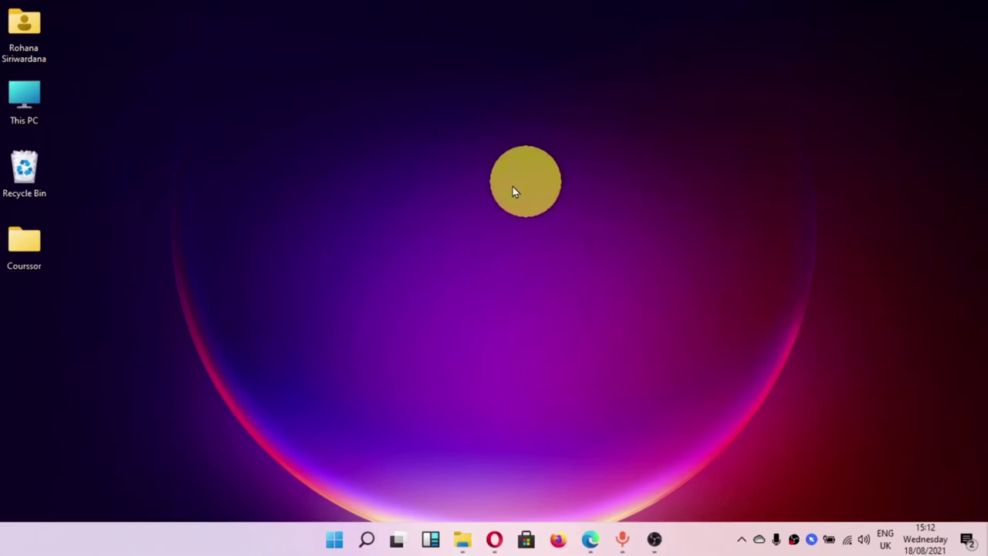
{"action": "right_click", "coordinate": [263, 162]}
{"action": "left_click", "coordinate": [292, 193]}
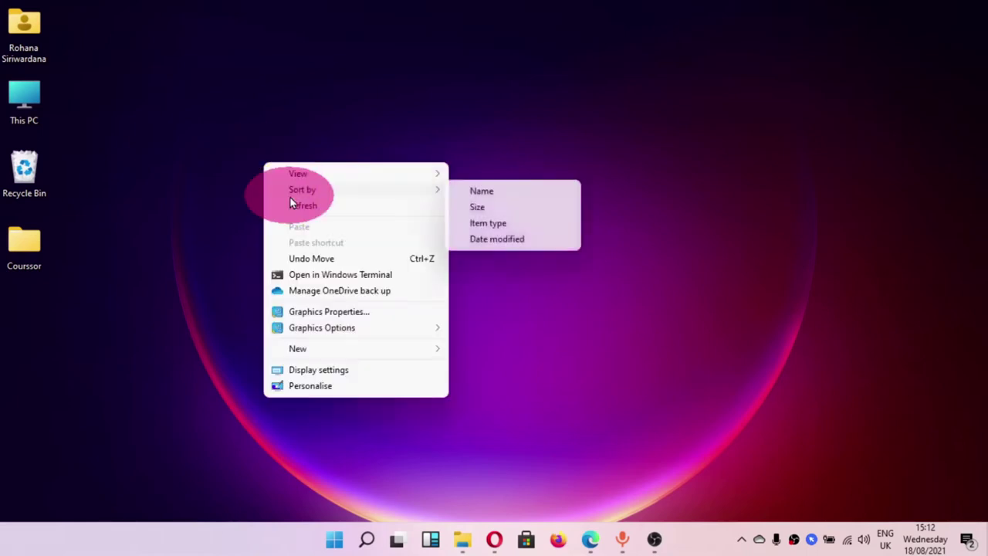
{"action": "left_click", "coordinate": [336, 208]}
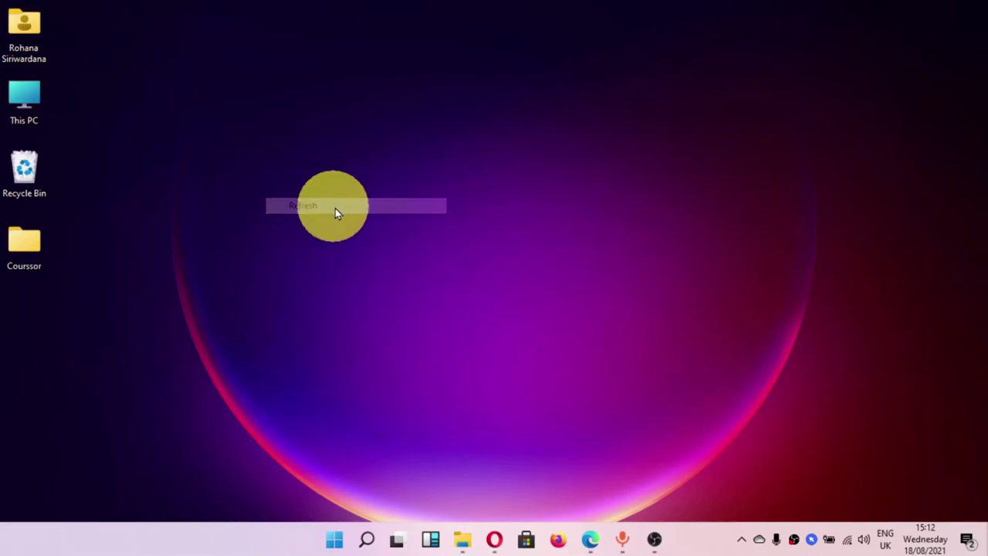
{"action": "right_click", "coordinate": [549, 208]}
{"action": "left_click", "coordinate": [582, 249]}
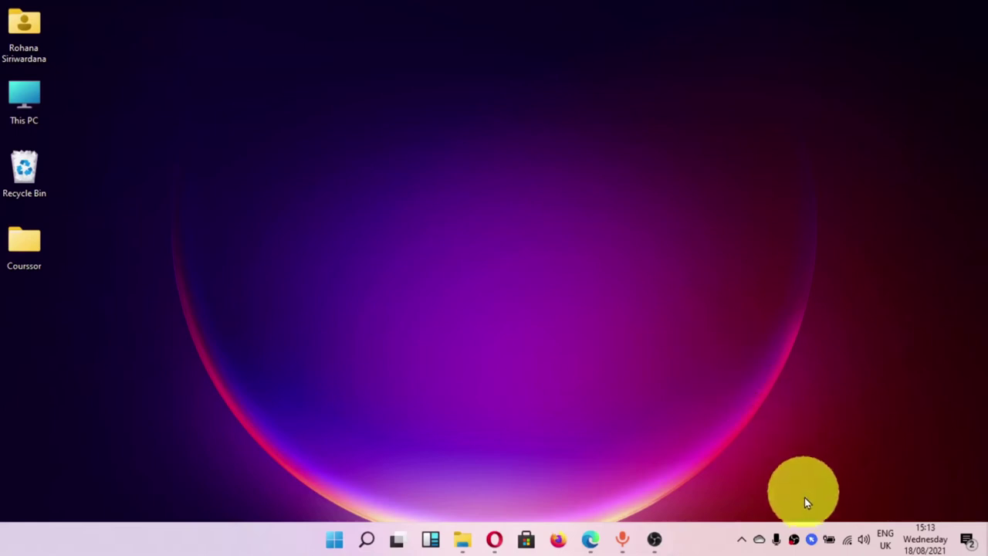
Step: Toggle Cursor Highlighter from the system tray, open its settings and shift the options window slightly
{"action": "left_click", "coordinate": [812, 540]}
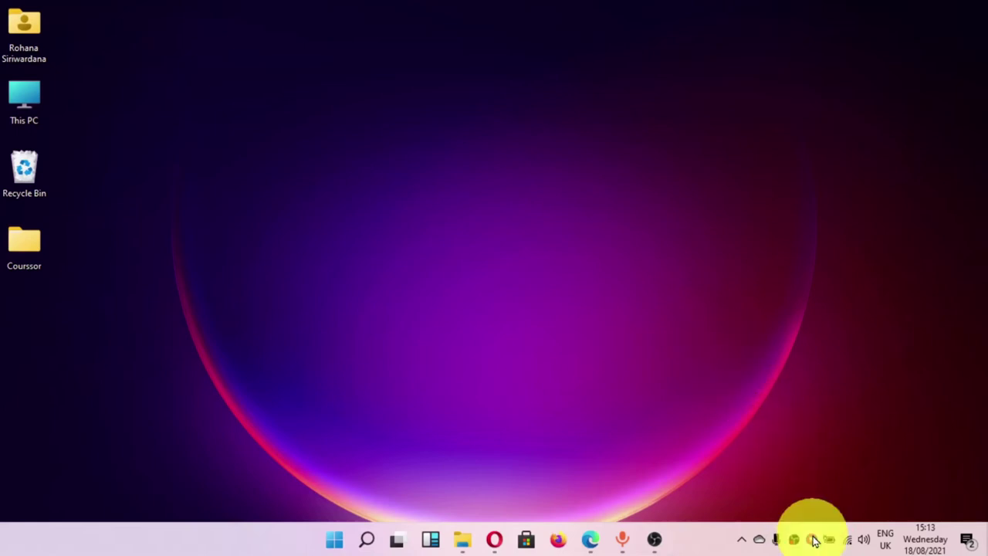
{"action": "right_click", "coordinate": [813, 540]}
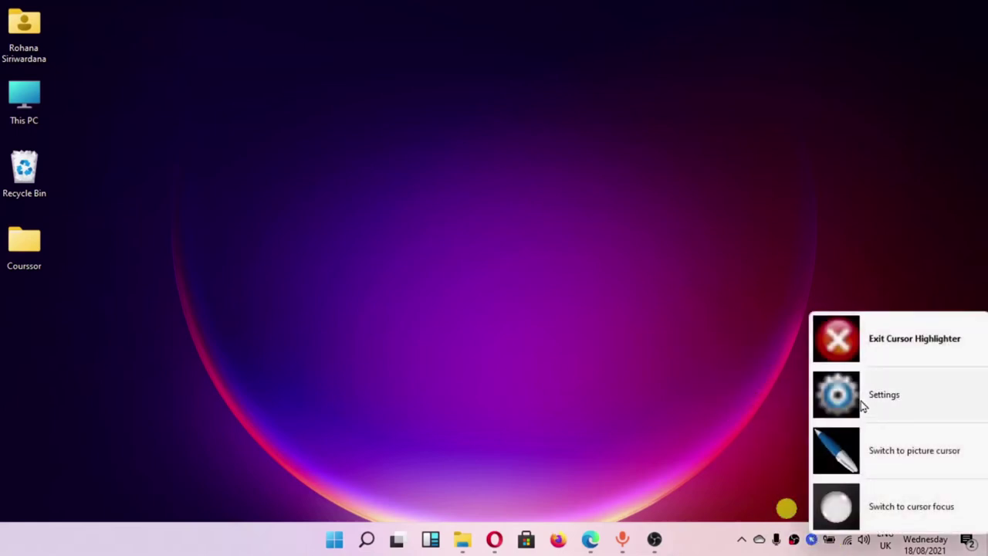
{"action": "left_click", "coordinate": [840, 395]}
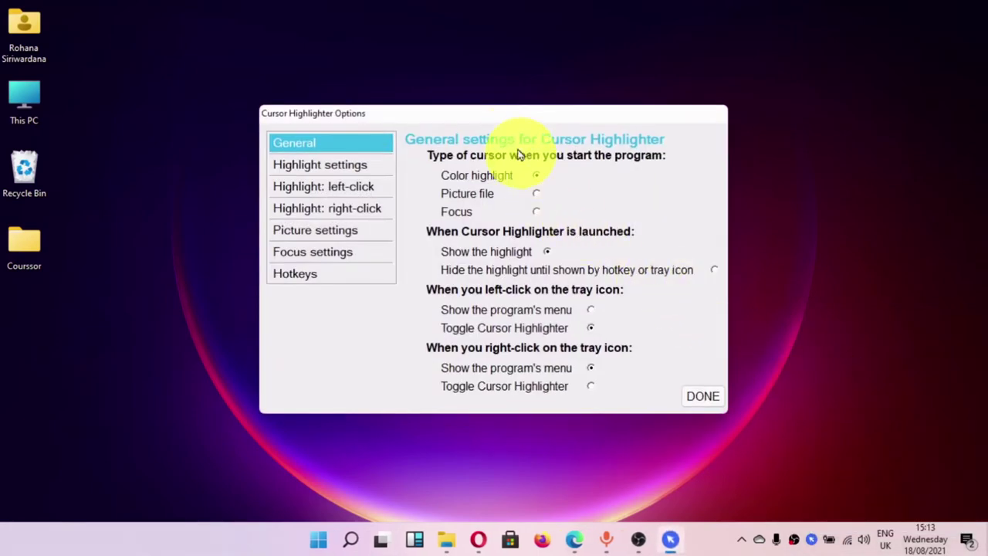
{"action": "left_click_drag", "start_coordinate": [492, 122], "coordinate": [529, 119]}
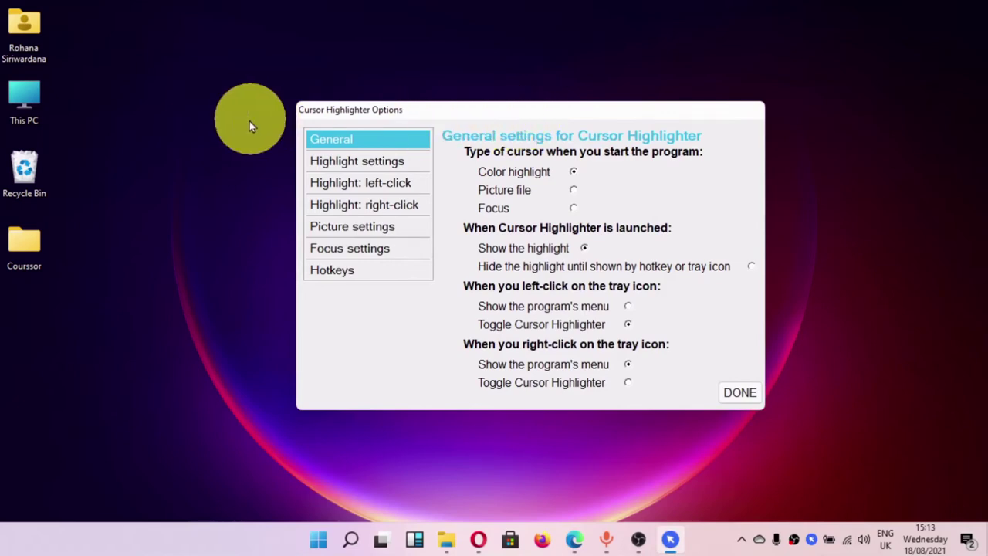
Step: Try Picture file as the startup cursor type in the general settings, and switch back to Color highlight
{"action": "right_click", "coordinate": [220, 123]}
{"action": "left_click", "coordinate": [242, 165]}
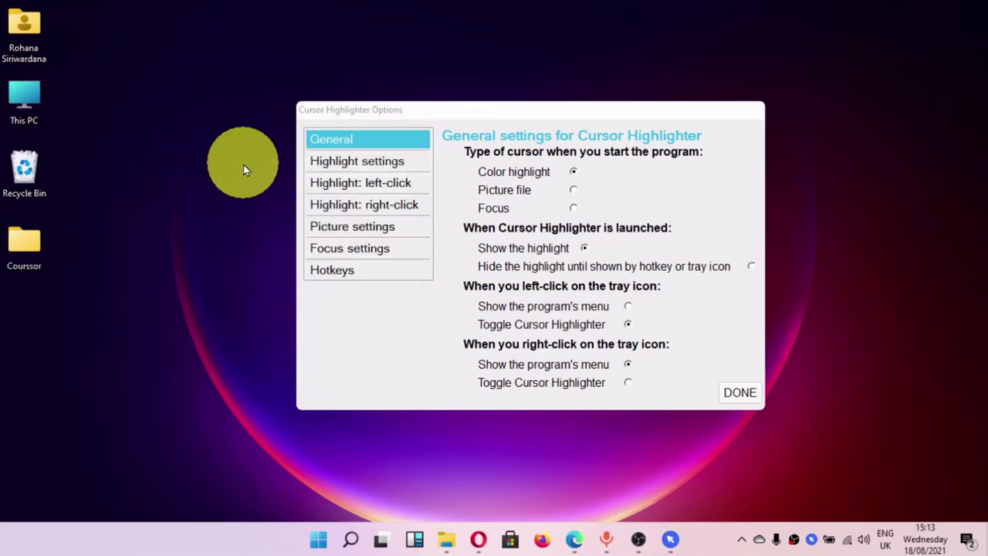
{"action": "left_click", "coordinate": [575, 173]}
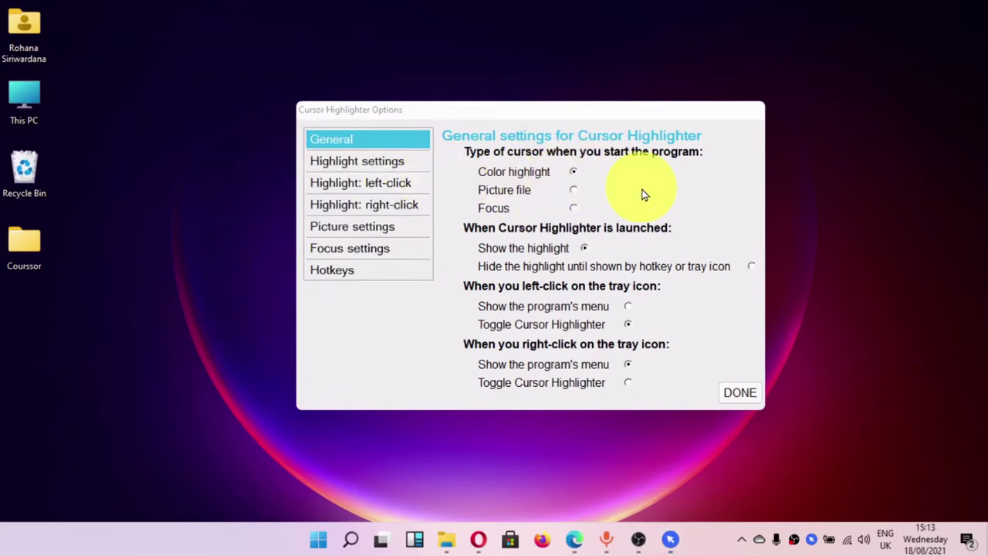
{"action": "left_click", "coordinate": [574, 191]}
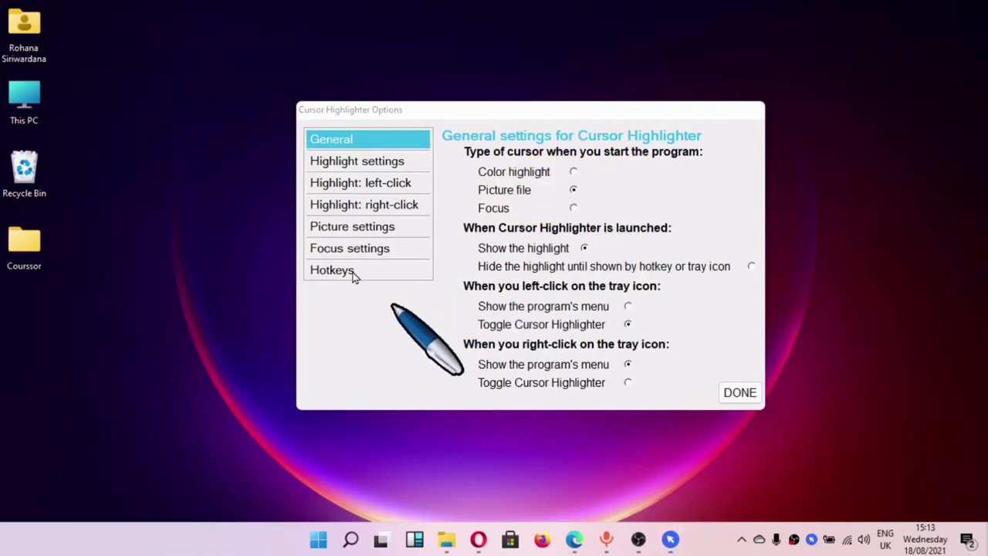
{"action": "left_click", "coordinate": [573, 172]}
Step: Look through the highlight, left-click, right-click and picture settings pages, and return to the main highlight settings
{"action": "left_click", "coordinate": [349, 161]}
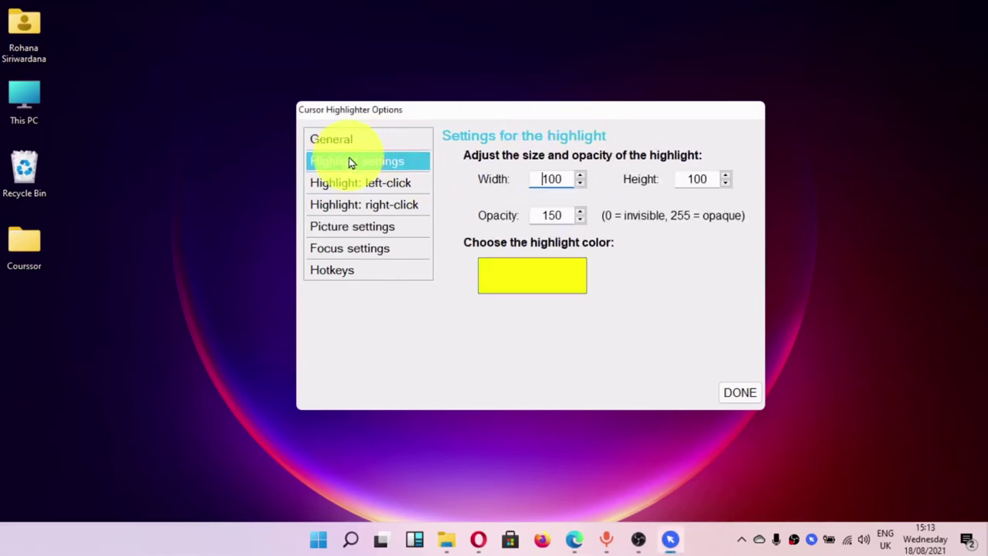
{"action": "left_click", "coordinate": [357, 182]}
{"action": "left_click", "coordinate": [357, 204]}
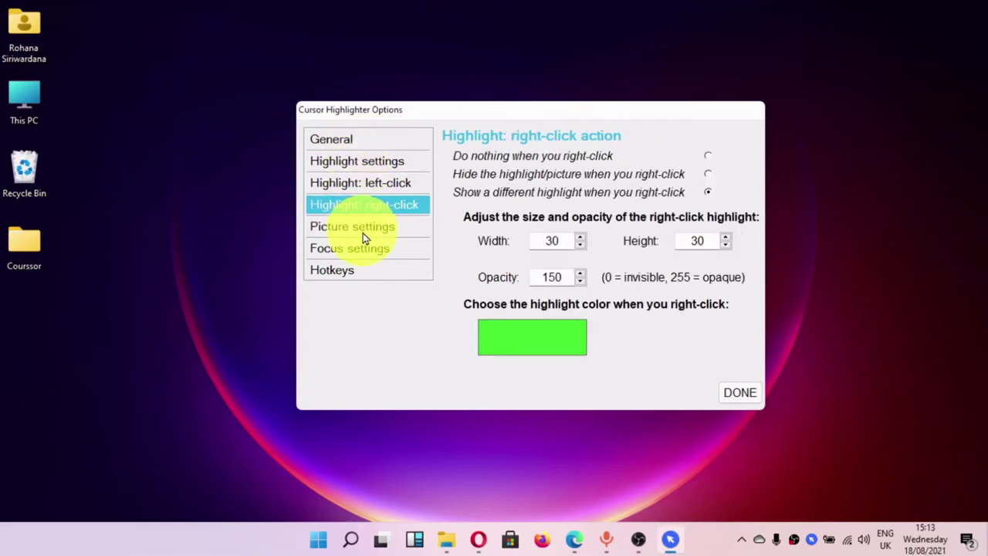
{"action": "left_click", "coordinate": [363, 227]}
{"action": "left_click", "coordinate": [366, 164]}
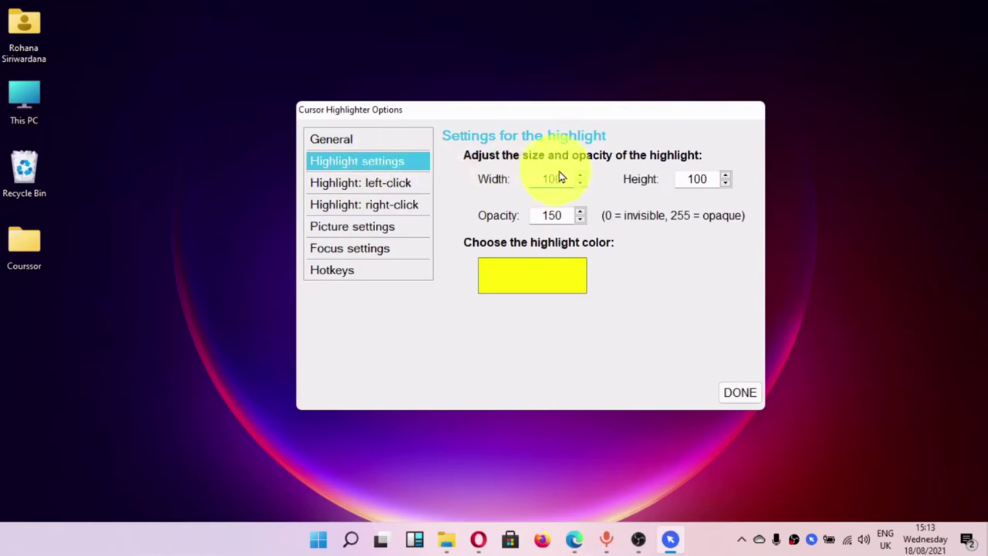
Step: Try enlarging the cursor highlight to a width of 400 and a height of 400
{"action": "left_click", "coordinate": [581, 178]}
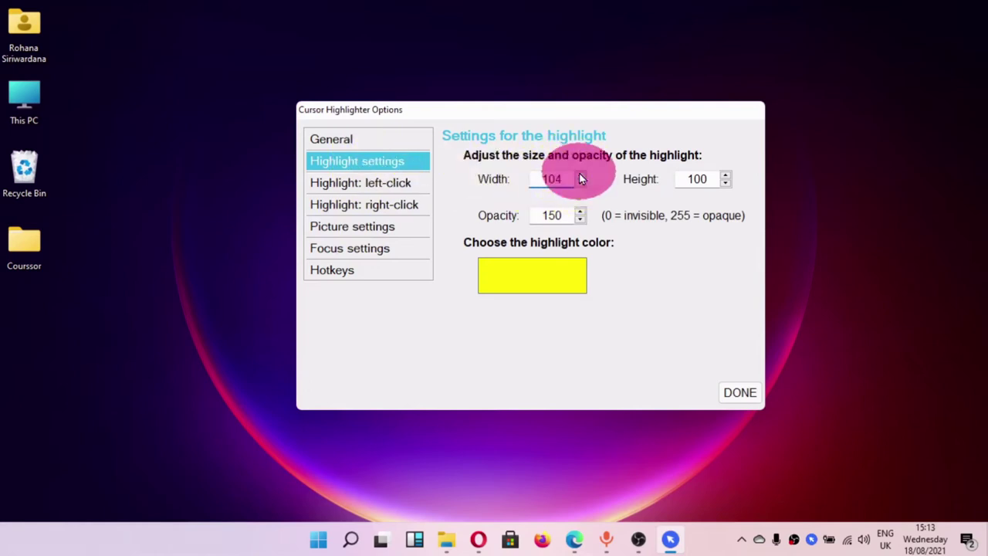
{"action": "left_click_drag", "start_coordinate": [556, 177], "coordinate": [530, 179]}
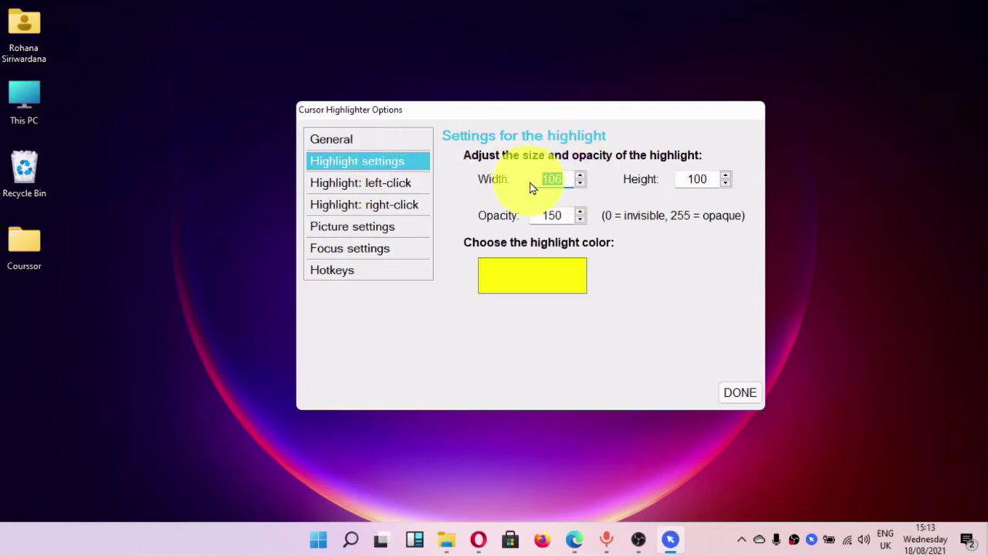
{"action": "type", "text": "400"}
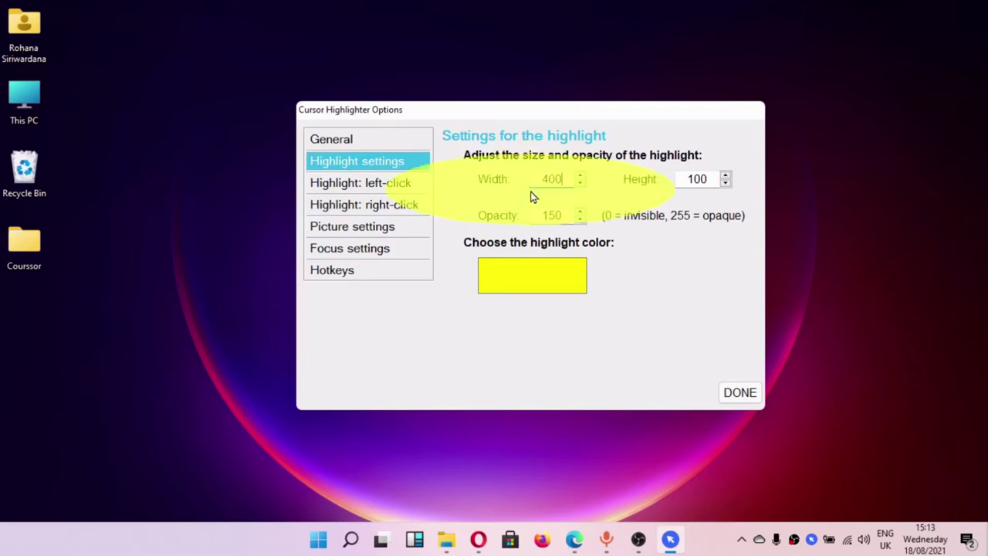
{"action": "left_click_drag", "start_coordinate": [687, 178], "coordinate": [708, 179]}
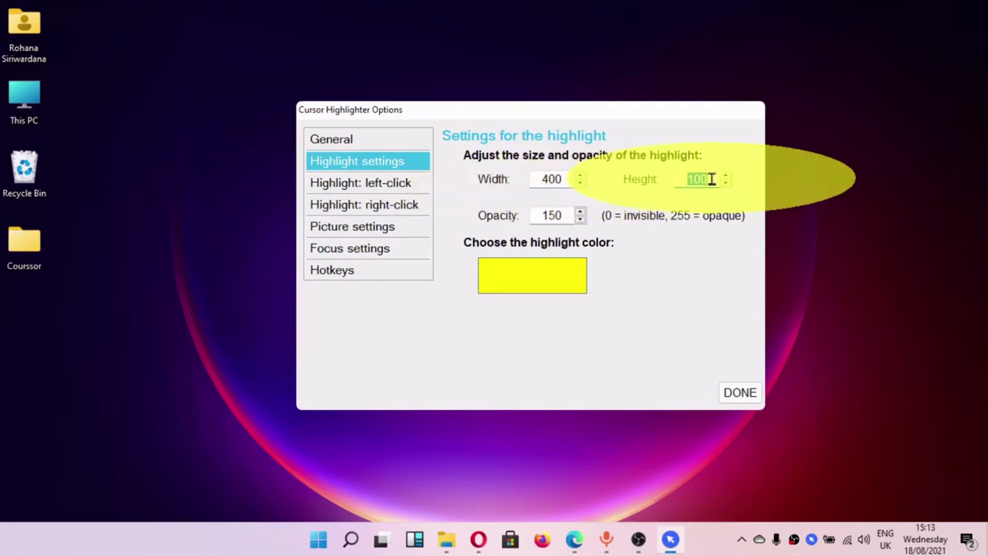
{"action": "type", "text": "400"}
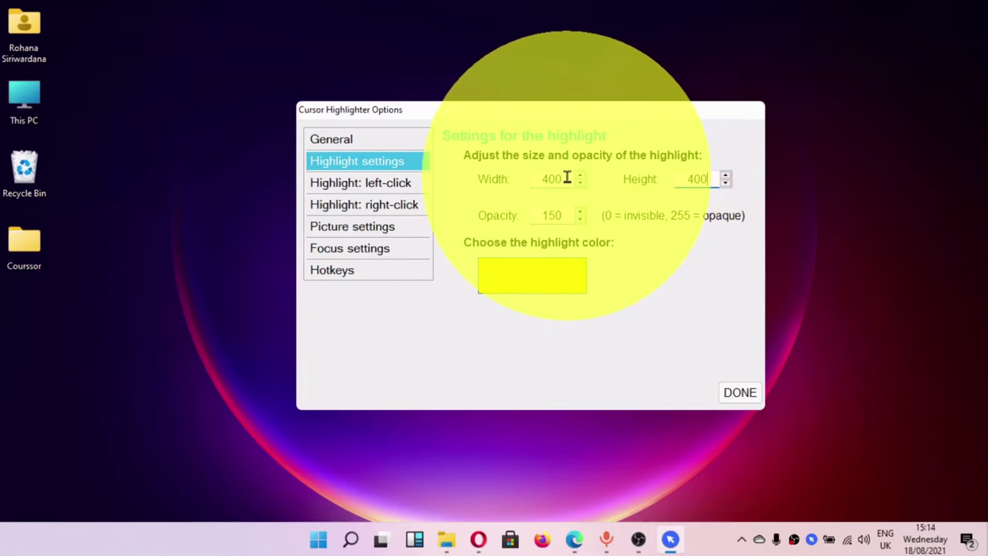
Step: Set the cursor highlight's width to 50 and its height to 50
{"action": "left_click_drag", "start_coordinate": [567, 179], "coordinate": [528, 183]}
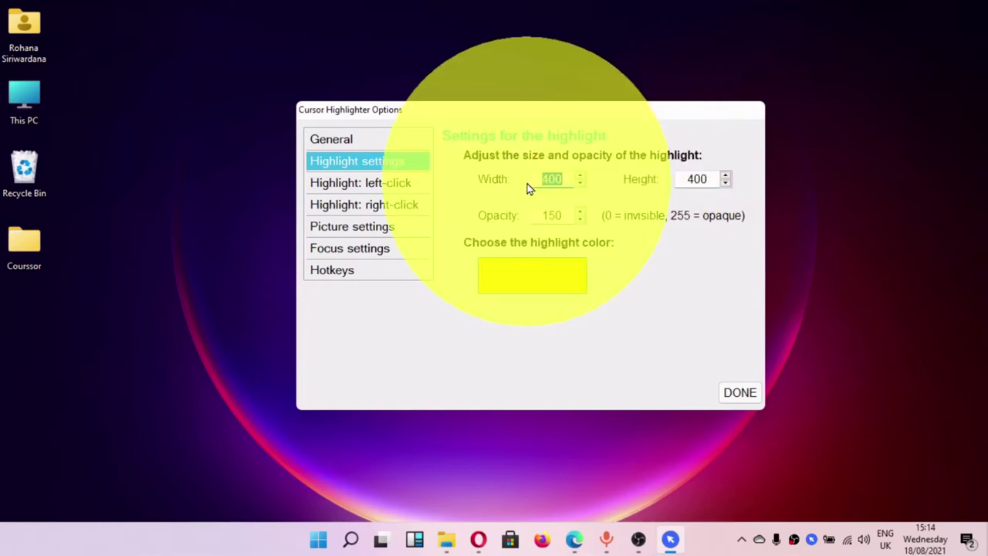
{"action": "type", "text": "50"}
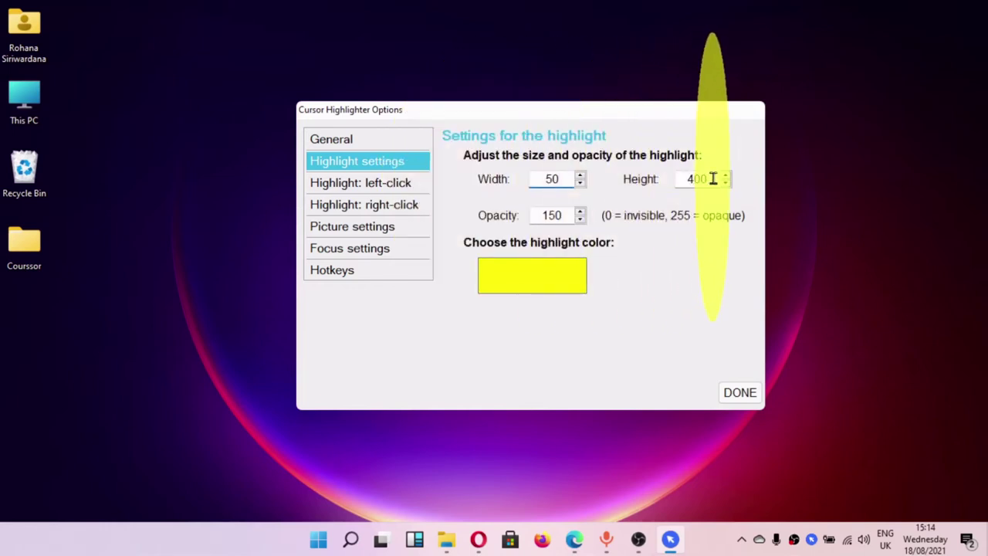
{"action": "left_click_drag", "start_coordinate": [714, 178], "coordinate": [660, 188]}
{"action": "type", "text": "5"}
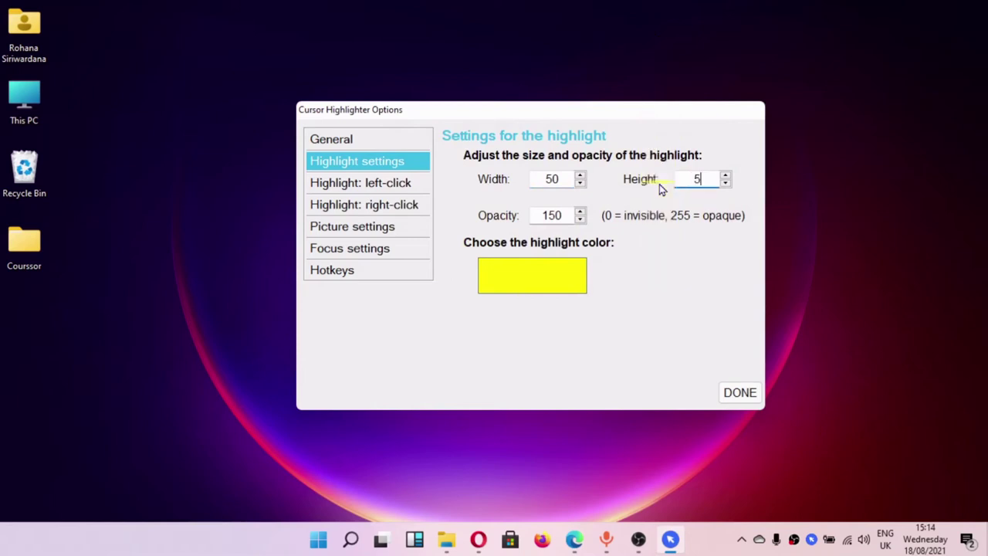
{"action": "type", "text": "0"}
Step: Change the highlight color to the pure blue basic colour and close the Cursor Highlighter options
{"action": "left_click", "coordinate": [545, 275]}
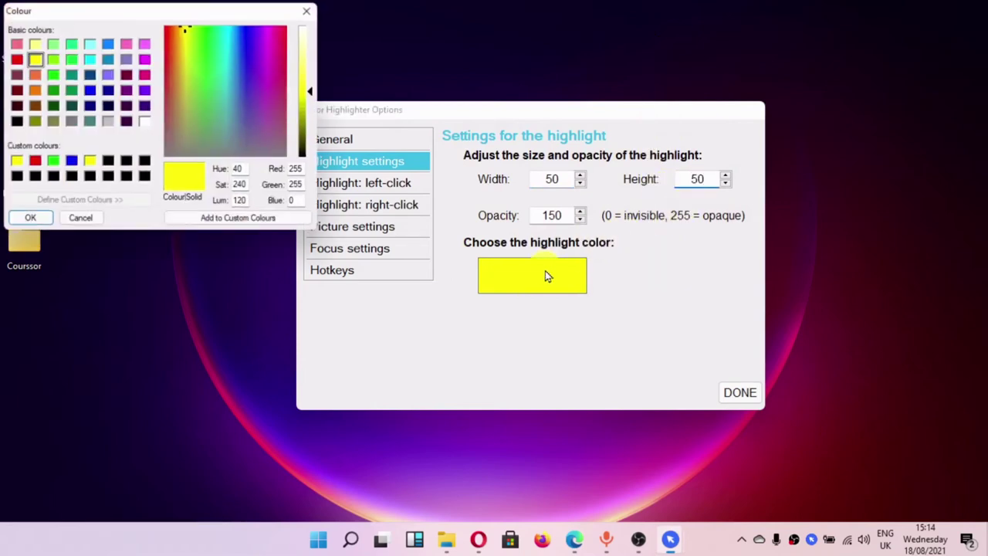
{"action": "left_click", "coordinate": [90, 90]}
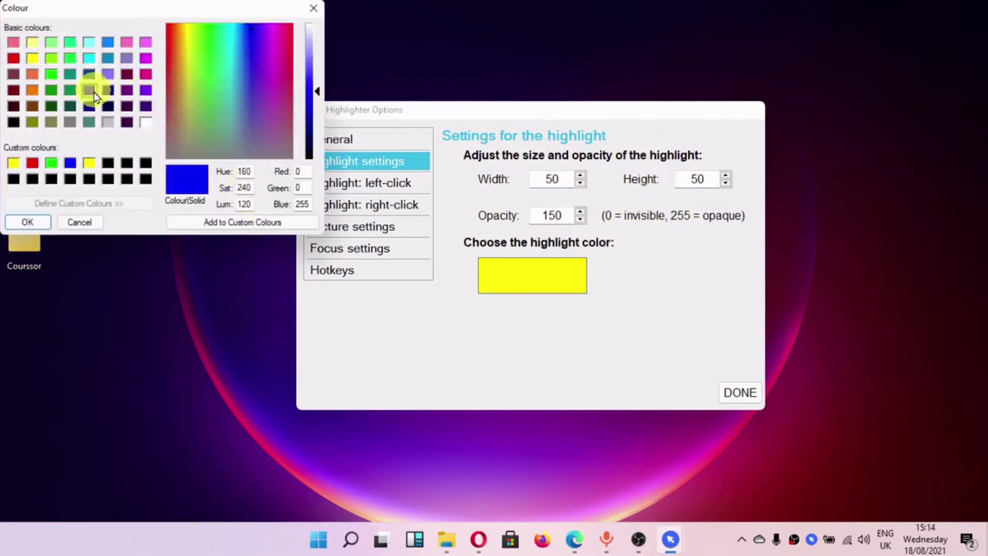
{"action": "left_click", "coordinate": [35, 220]}
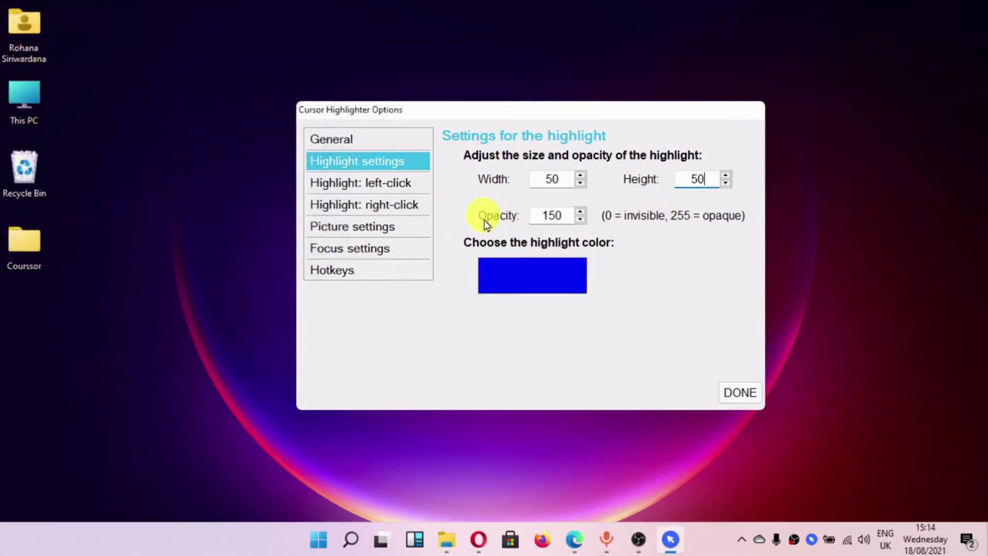
{"action": "left_click", "coordinate": [738, 392]}
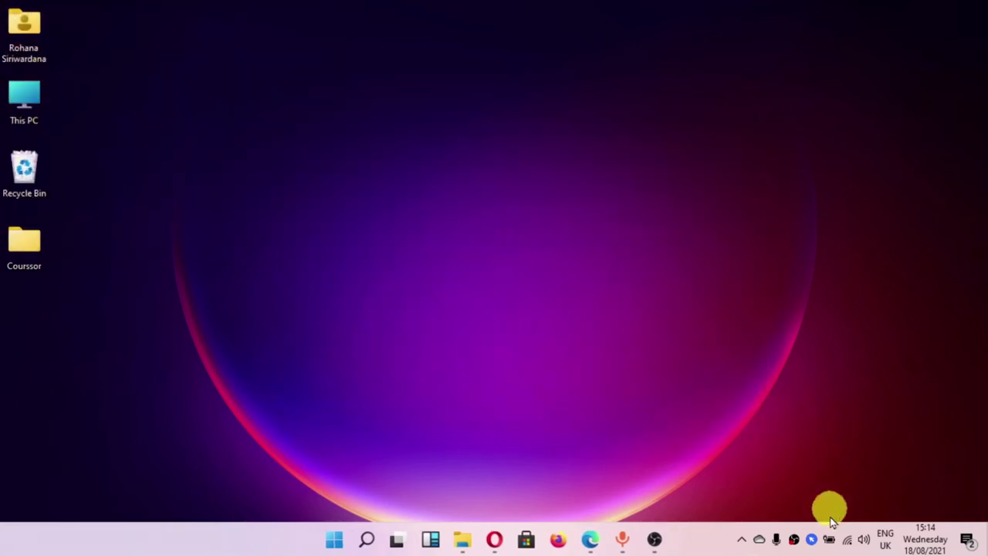
{"action": "right_click", "coordinate": [812, 540]}
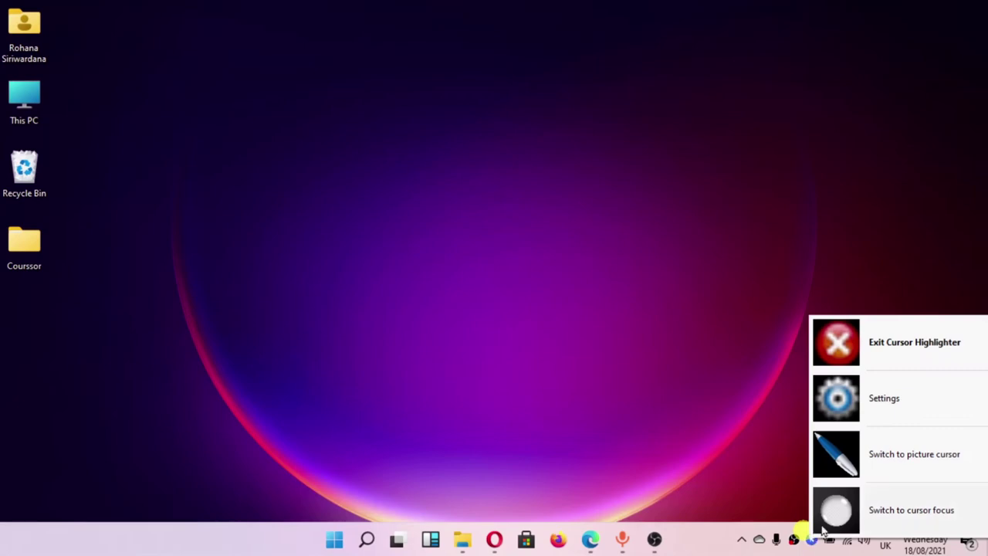
{"action": "left_click", "coordinate": [845, 408]}
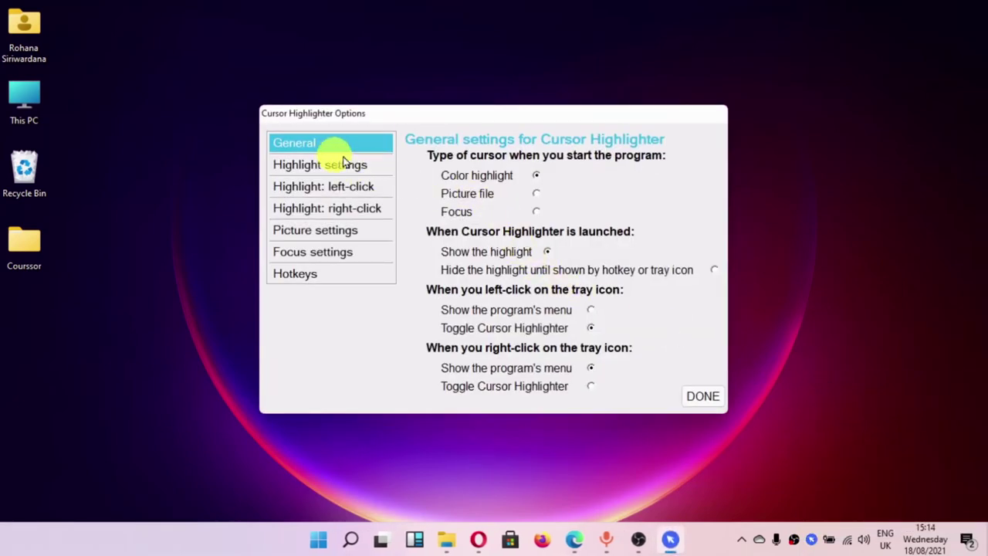
{"action": "left_click", "coordinate": [692, 395]}
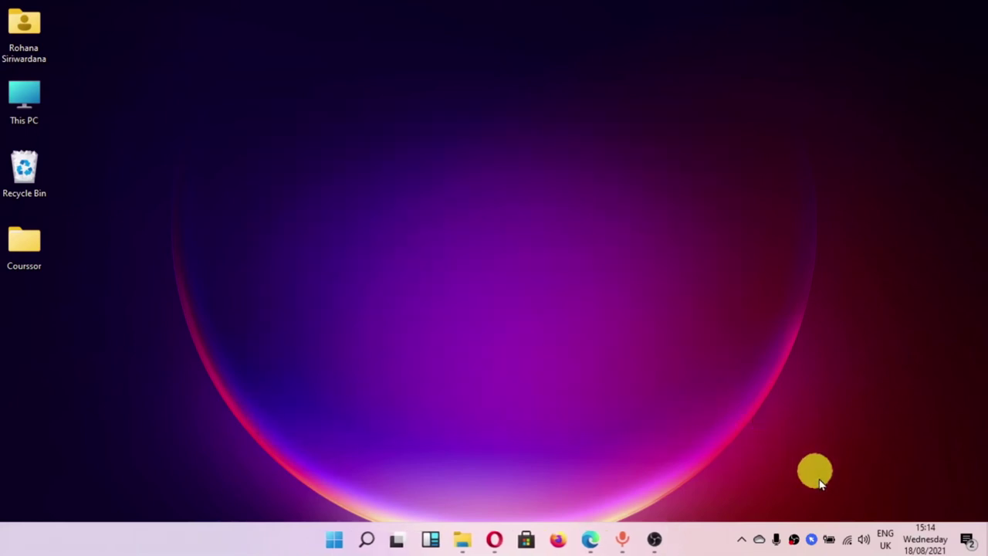
Step: Restart Cursor Highlighter by exiting it and running the Cursor Highlighter 2.2 script in the Courssor folder, and refresh the desktop
{"action": "right_click", "coordinate": [815, 540]}
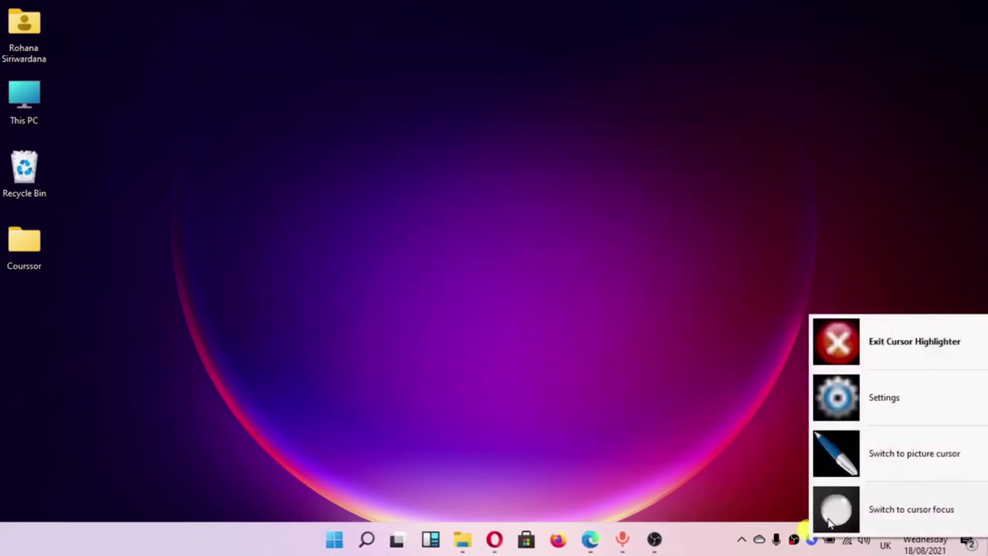
{"action": "left_click", "coordinate": [876, 355]}
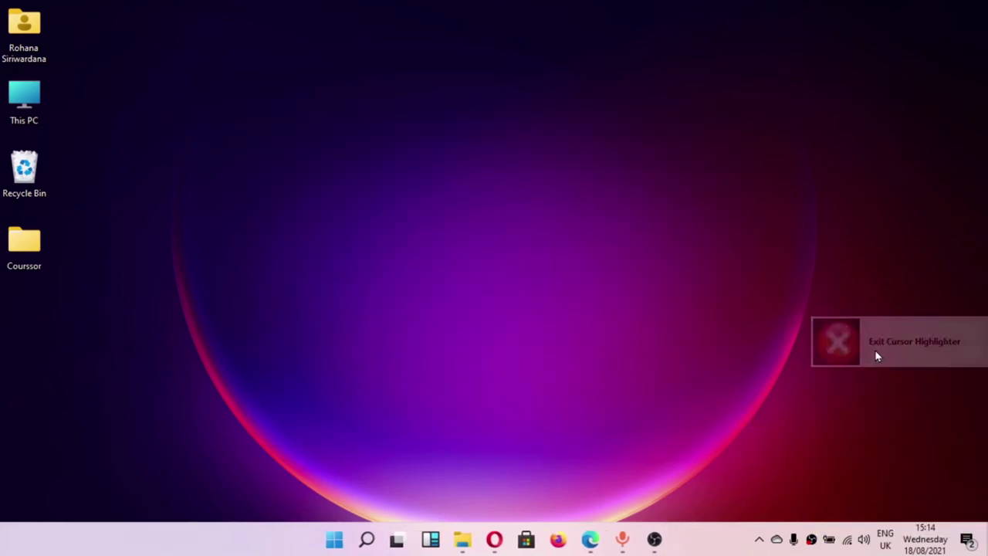
{"action": "double_click", "coordinate": [34, 237]}
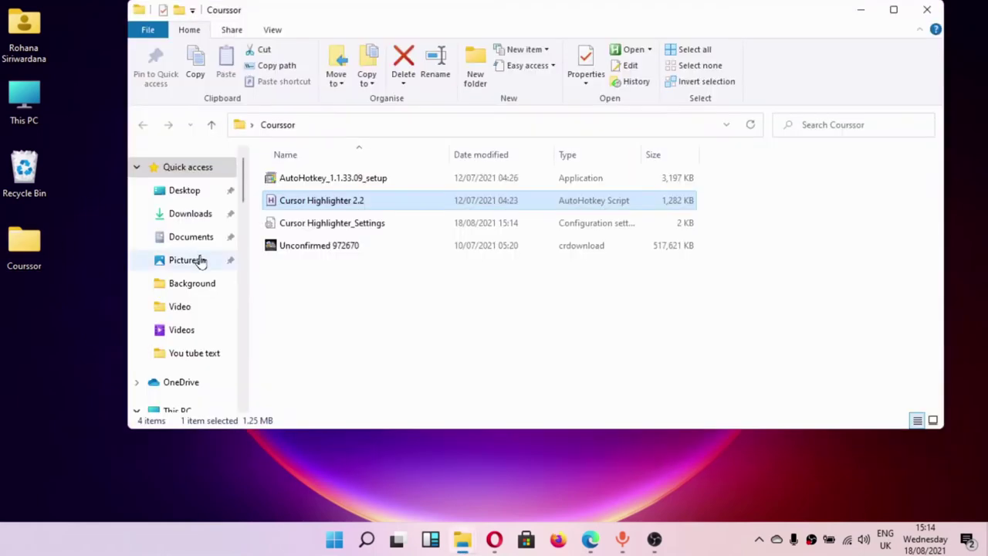
{"action": "left_click", "coordinate": [290, 200]}
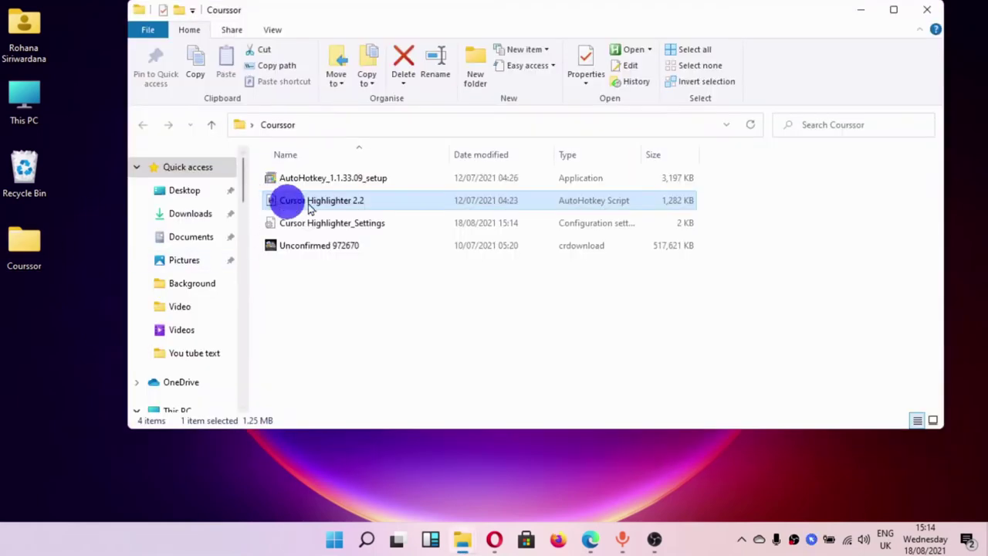
{"action": "left_click", "coordinate": [862, 12]}
{"action": "right_click", "coordinate": [579, 153]}
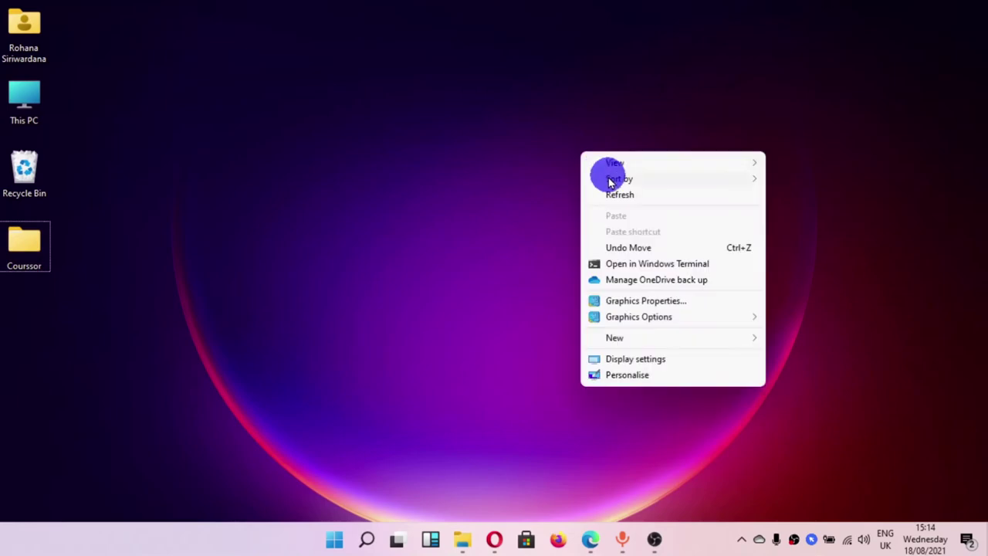
{"action": "left_click", "coordinate": [607, 195]}
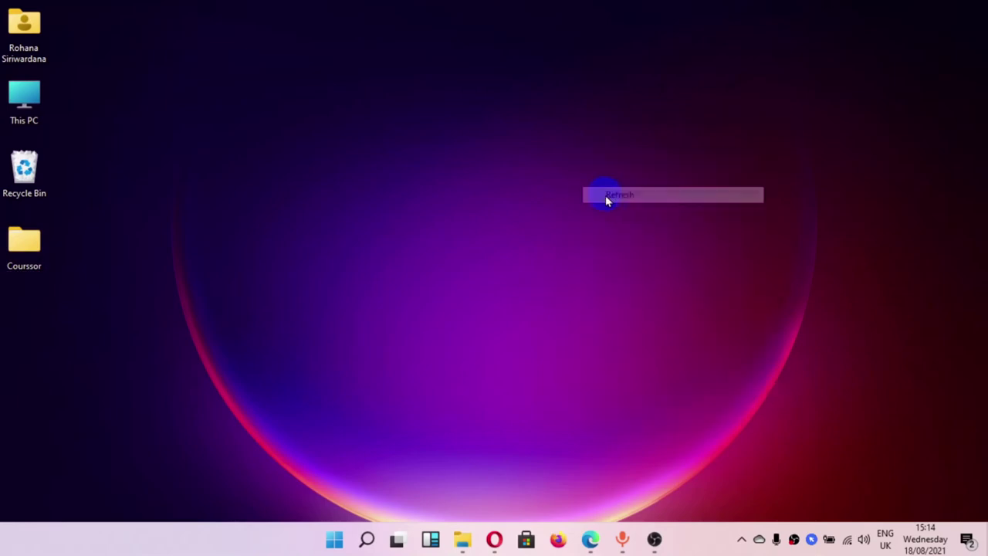
Step: Reopen the highlighter's settings, choose Picture file as the startup cursor type and open the picture cursor settings
{"action": "right_click", "coordinate": [812, 540]}
{"action": "left_click", "coordinate": [861, 397]}
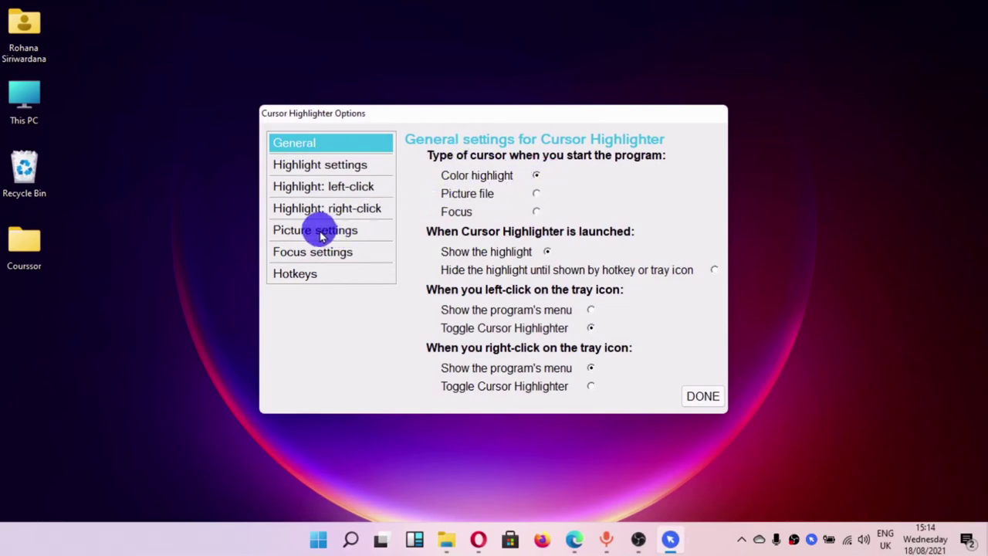
{"action": "left_click", "coordinate": [536, 193]}
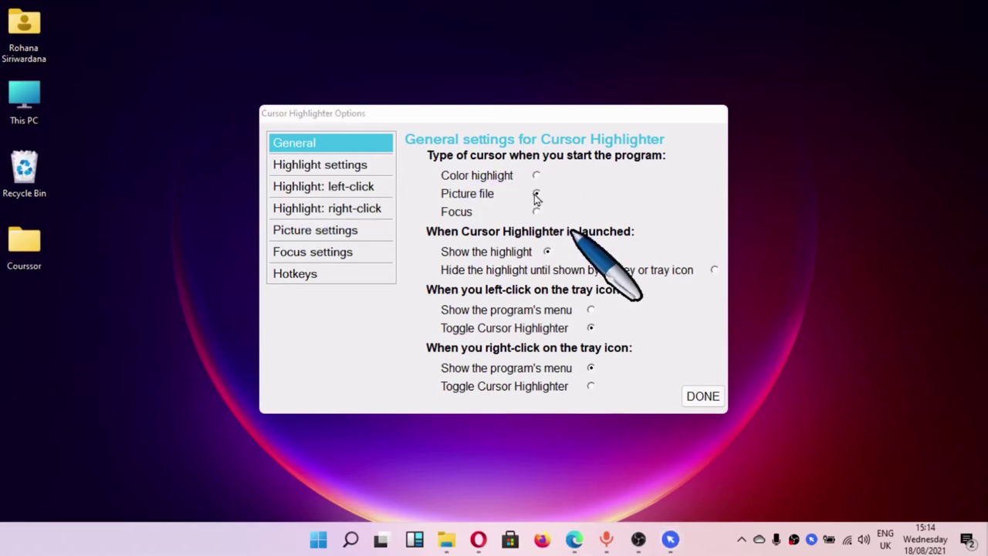
{"action": "left_click", "coordinate": [363, 230]}
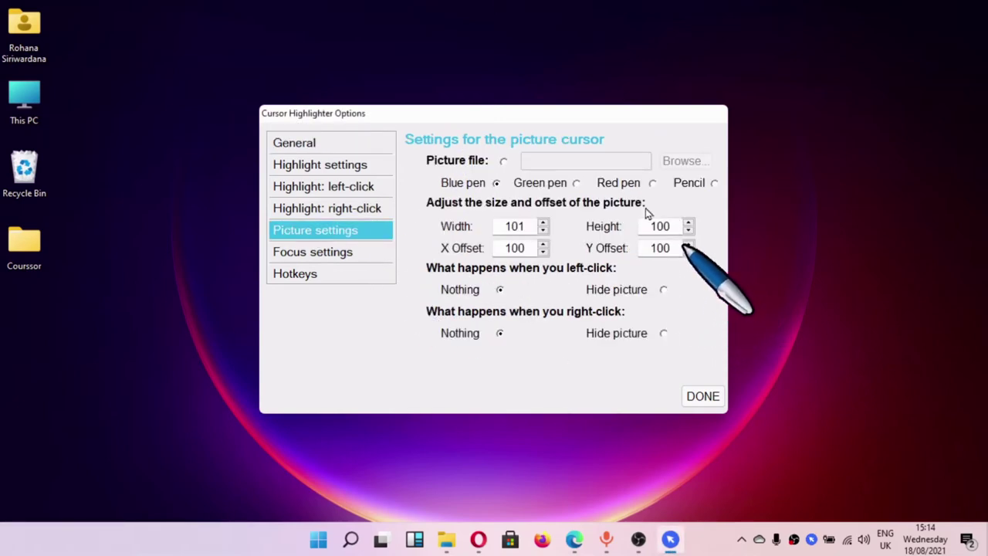
Step: Try the Red pen and Pencil pictures for the picture cursor
{"action": "left_click", "coordinate": [651, 184]}
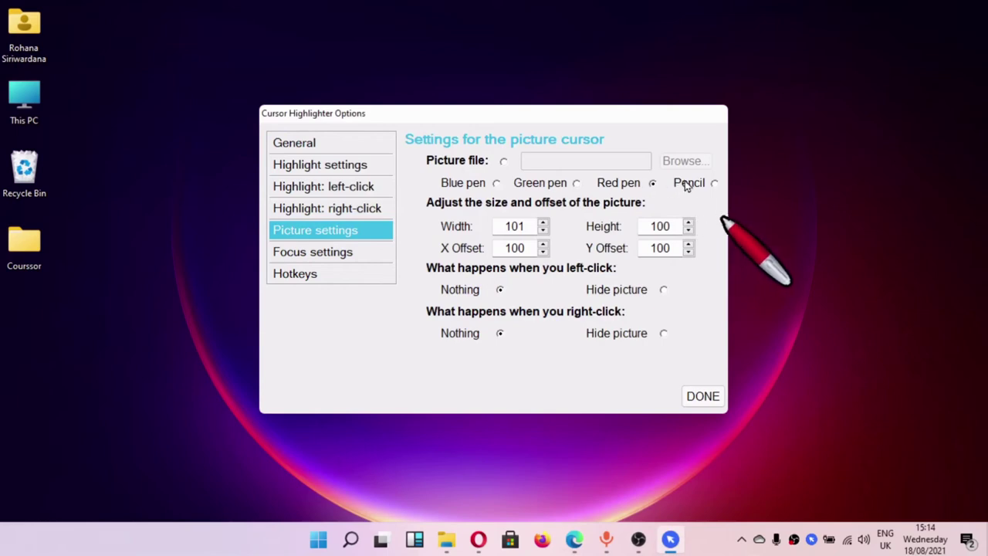
{"action": "left_click", "coordinate": [714, 184]}
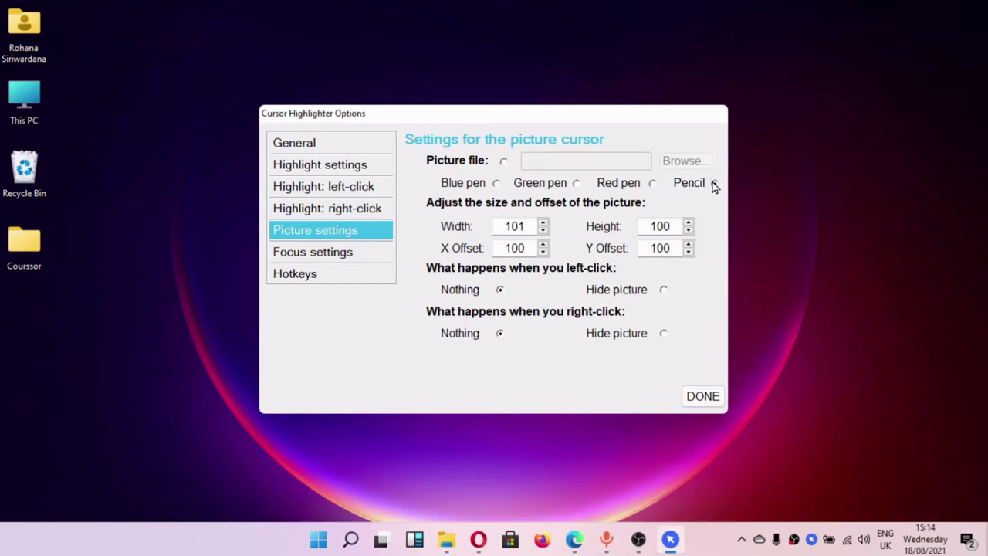
{"action": "left_click", "coordinate": [653, 186]}
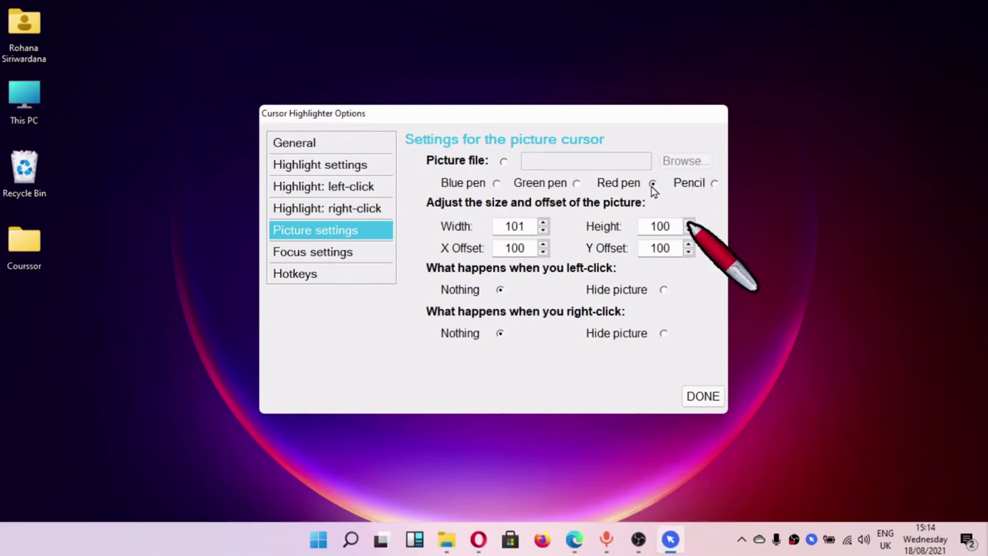
Step: Use a custom picture file for the picture cursor, choosing a Technology World logo image from Downloads
{"action": "left_click", "coordinate": [503, 163]}
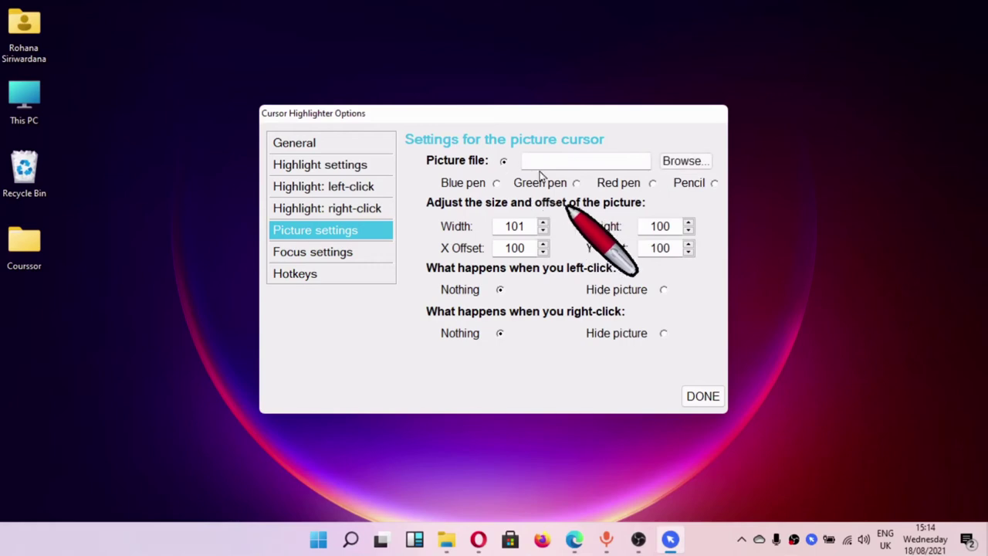
{"action": "left_click", "coordinate": [680, 167]}
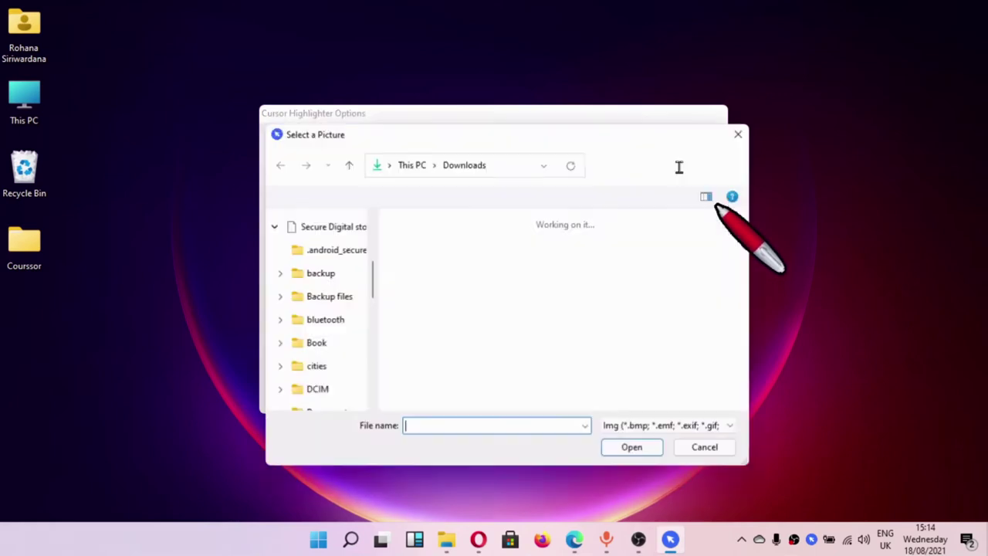
{"action": "scroll", "coordinate": [610, 324], "scroll_direction": "down", "scroll_amount": 2}
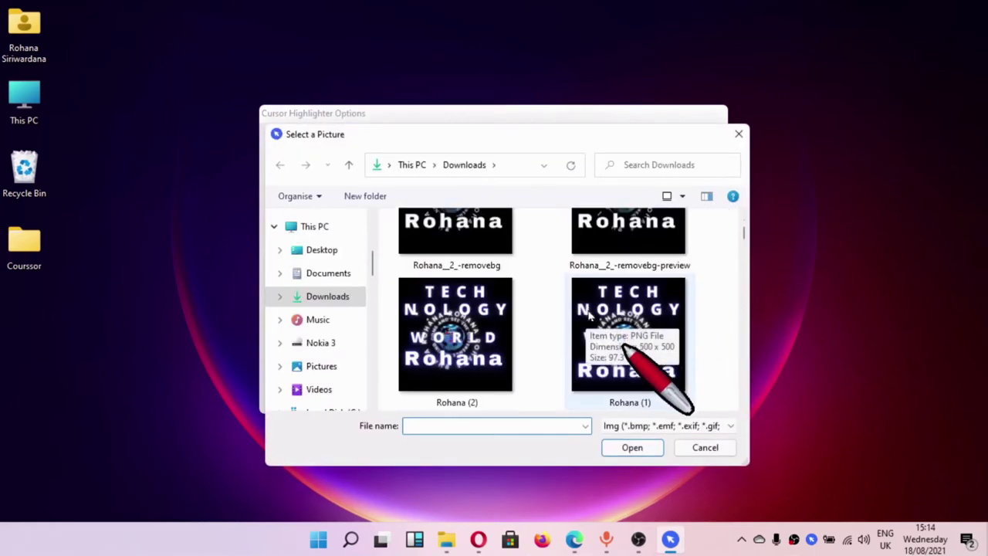
{"action": "double_click", "coordinate": [464, 336]}
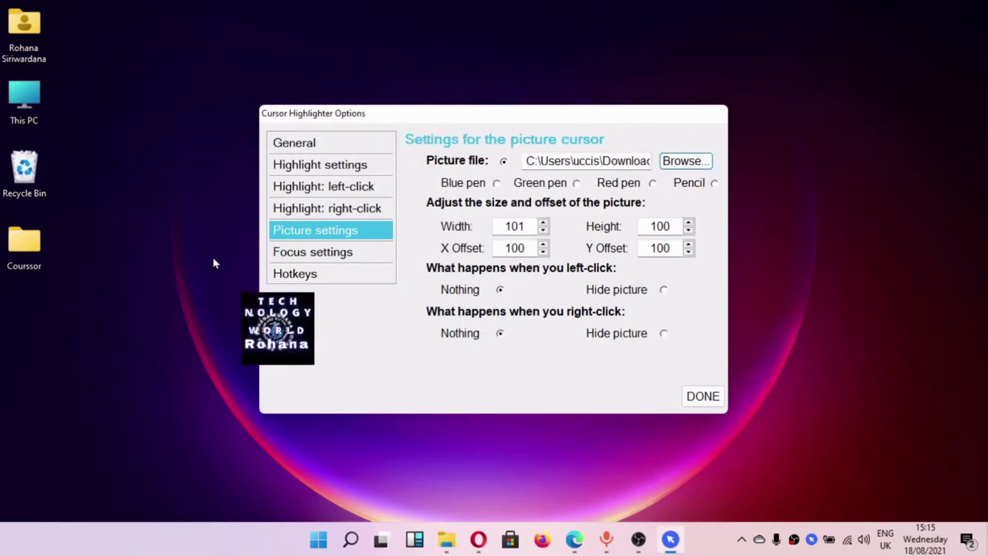
Step: Set both the width and the height of the picture cursor to 500
{"action": "left_click_drag", "start_coordinate": [527, 226], "coordinate": [478, 227]}
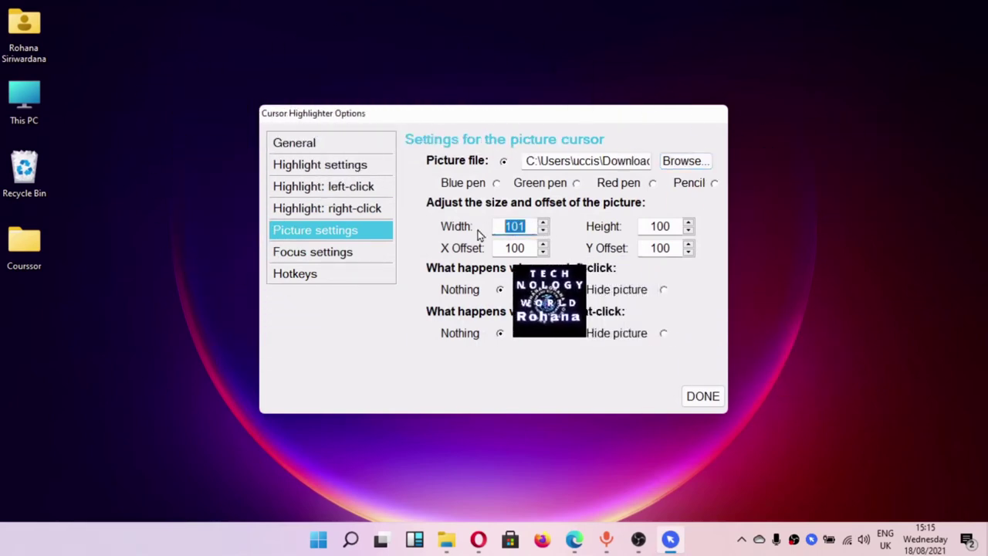
{"action": "type", "text": "500"}
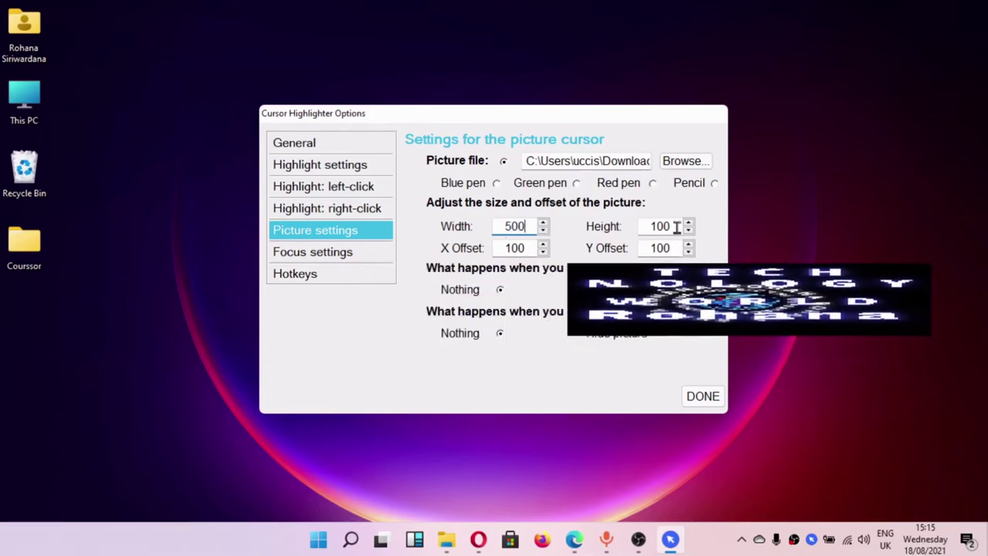
{"action": "left_click_drag", "start_coordinate": [682, 226], "coordinate": [635, 226]}
{"action": "type", "text": "500"}
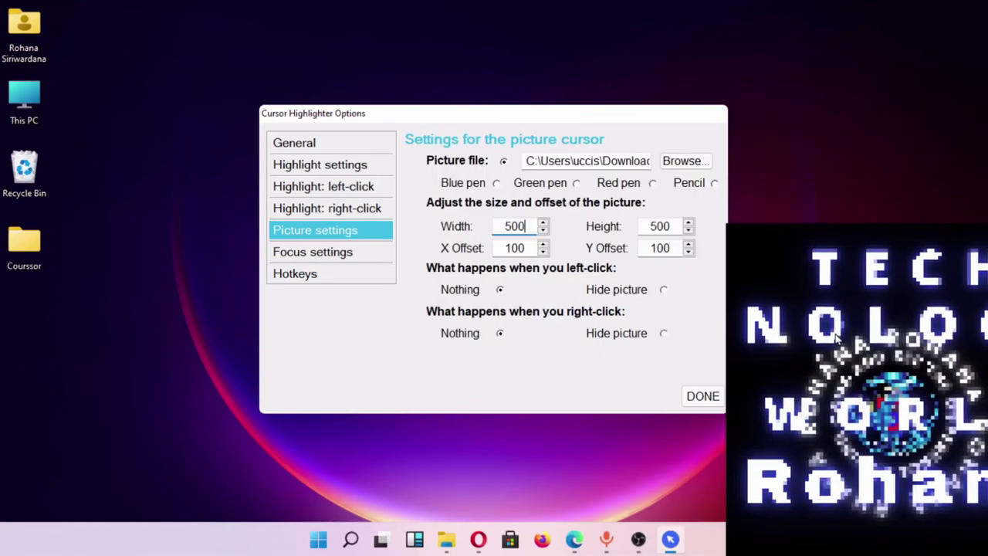
Step: Reduce the picture cursor to a width of 51 and a height of 50
{"action": "key", "text": "BackSpace"}
{"action": "key", "text": "BackSpace"}
{"action": "key", "text": "BackSpace"}
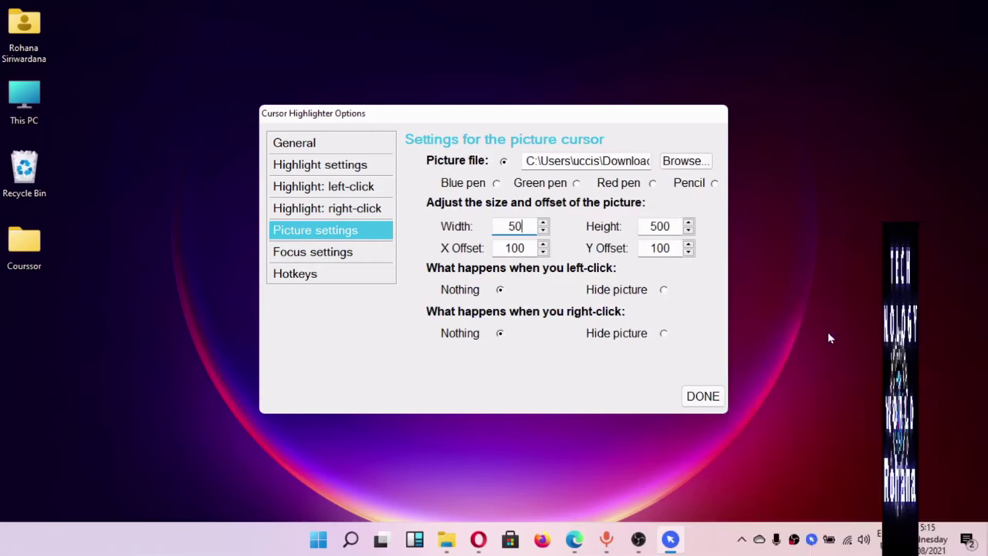
{"action": "type", "text": "1"}
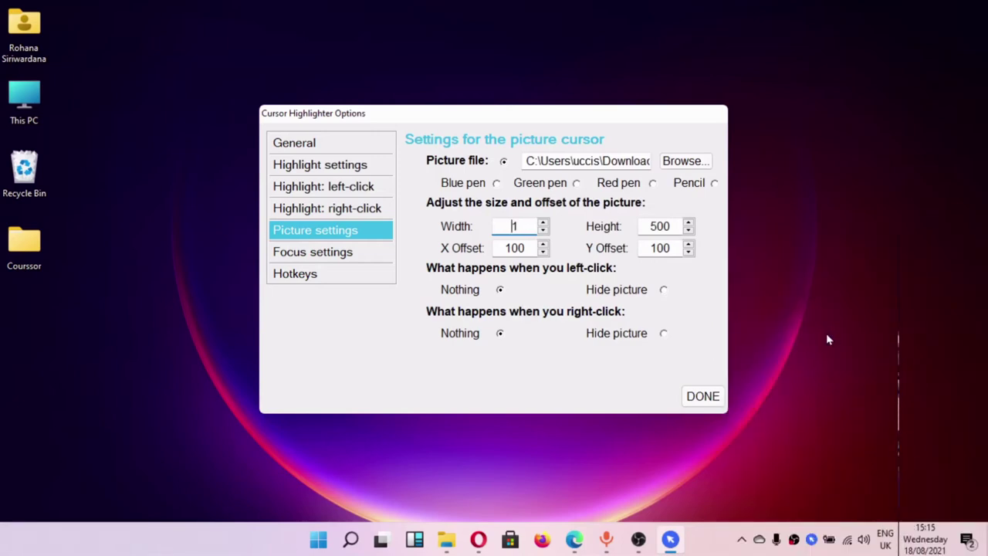
{"action": "type", "text": "5"}
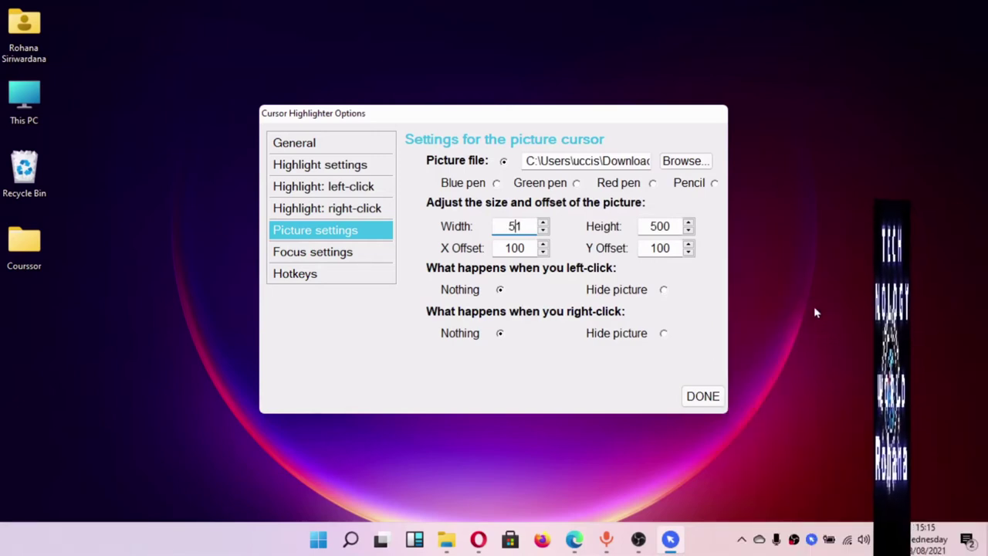
{"action": "left_click_drag", "start_coordinate": [671, 226], "coordinate": [642, 226]}
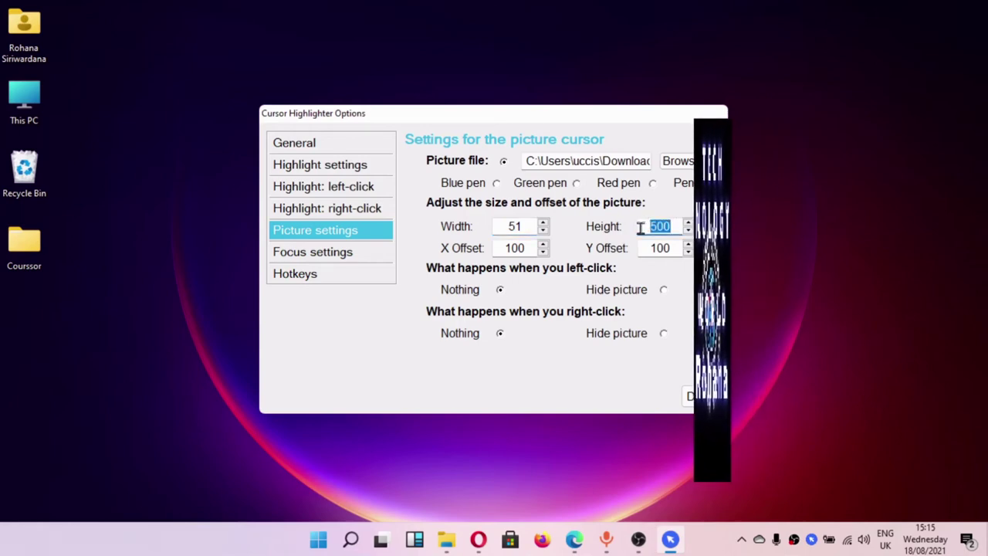
{"action": "type", "text": "50"}
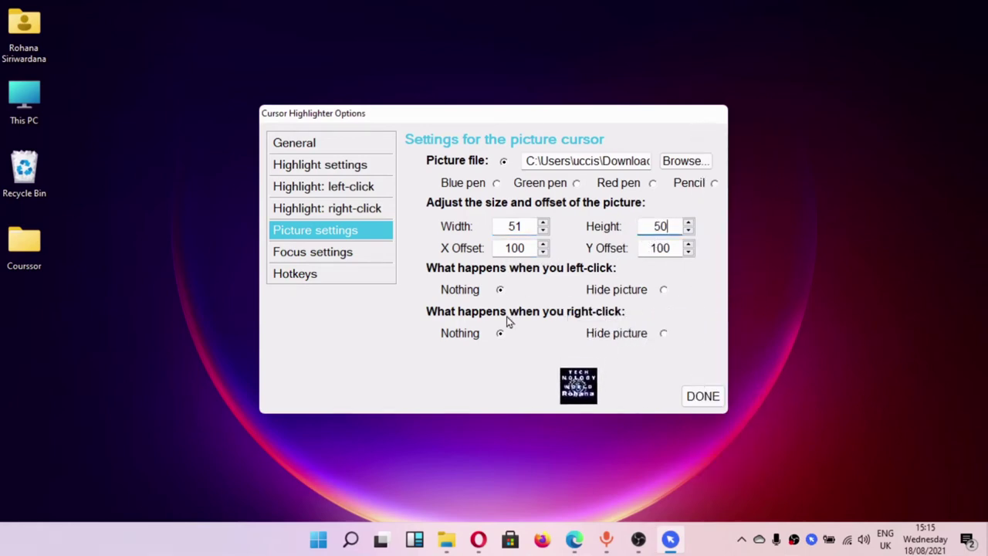
Step: Try the Blue pen and Green pen pictures, and choose Red pen for the picture cursor
{"action": "left_click", "coordinate": [498, 184]}
{"action": "left_click", "coordinate": [577, 186]}
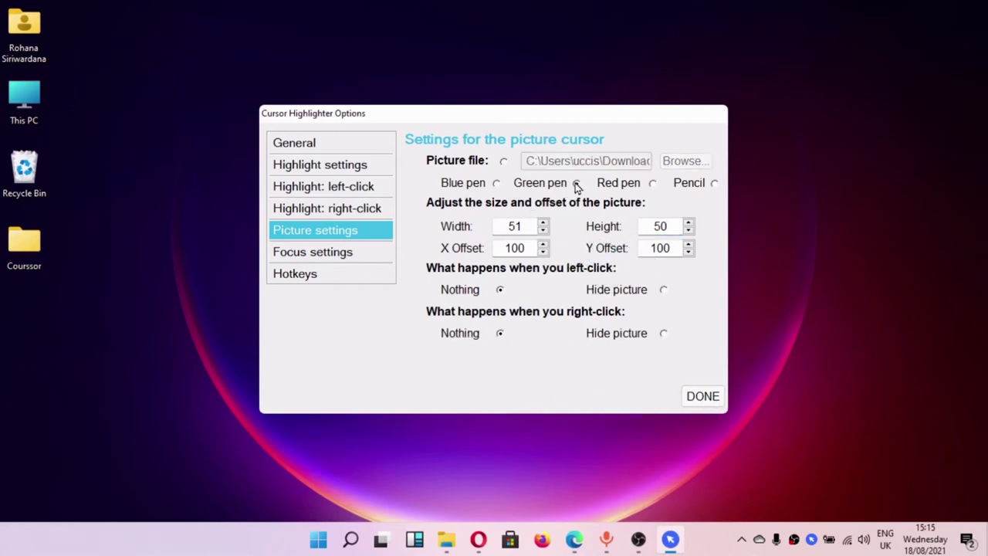
{"action": "left_click", "coordinate": [653, 184]}
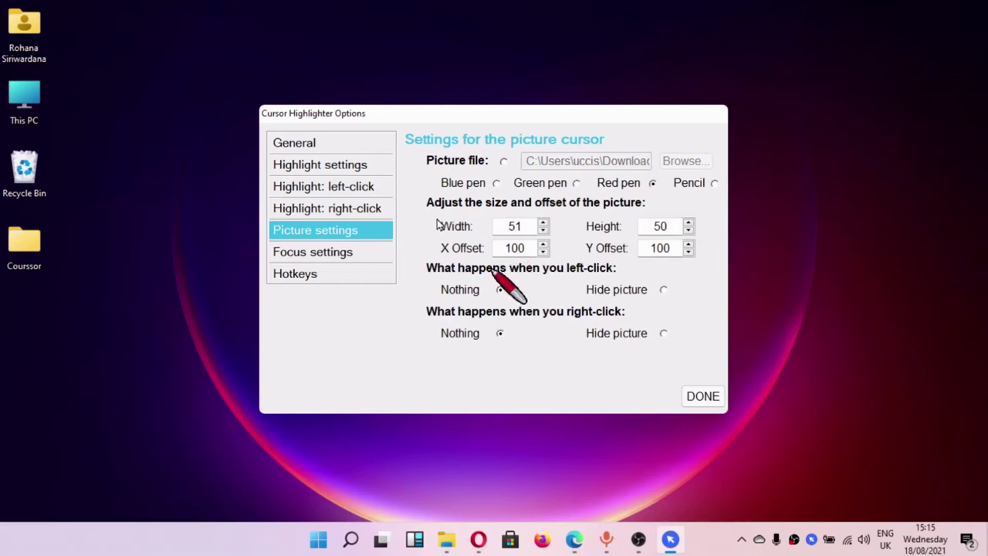
Step: In the general settings, try Focus as the startup cursor type and set it back to Color highlight
{"action": "left_click", "coordinate": [323, 146]}
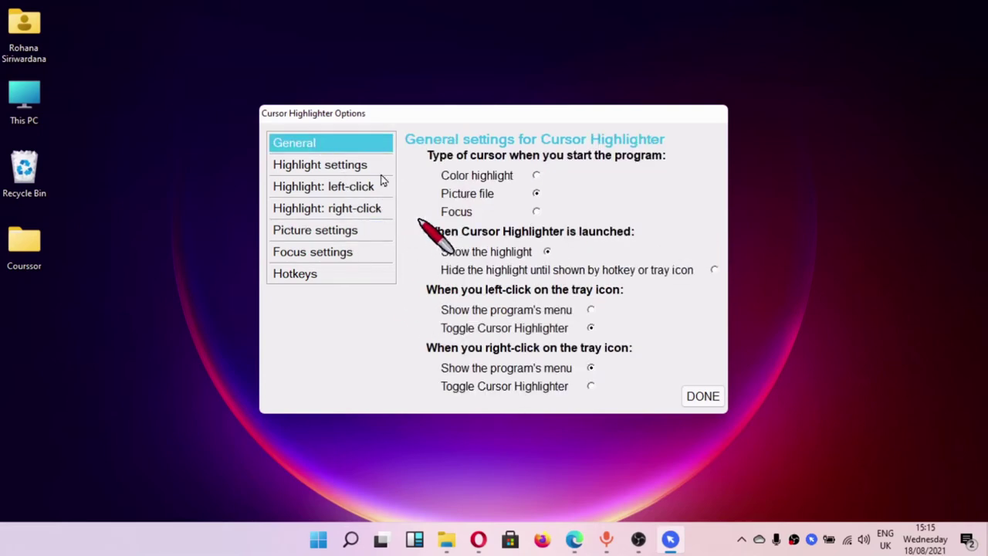
{"action": "left_click", "coordinate": [536, 212]}
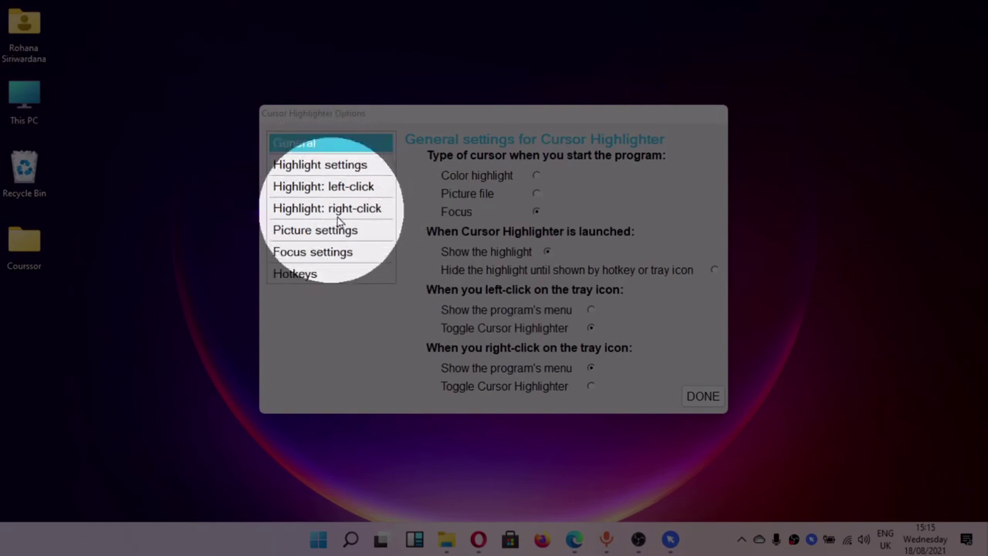
{"action": "left_click", "coordinate": [536, 176]}
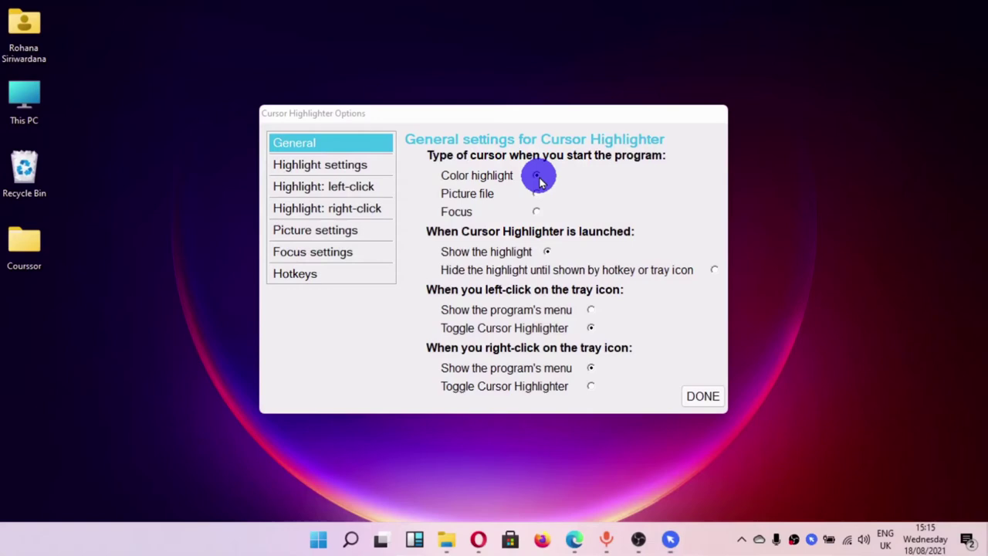
Step: Review the cursor focus settings and the keyboard hotkeys for toggling and switching cursor types
{"action": "left_click", "coordinate": [323, 257]}
{"action": "left_click", "coordinate": [321, 272]}
{"action": "left_click", "coordinate": [321, 254]}
{"action": "left_click", "coordinate": [323, 277]}
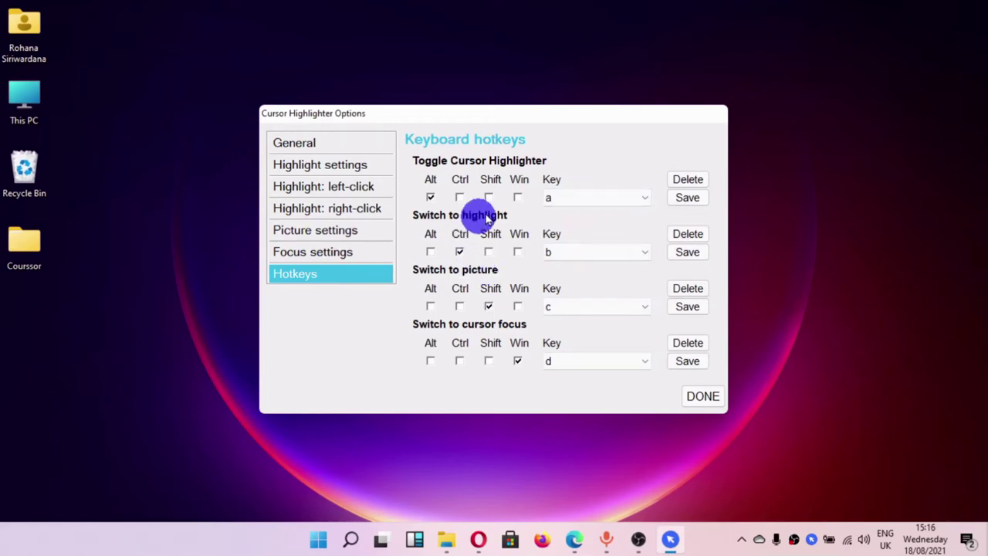
{"action": "left_click", "coordinate": [437, 196]}
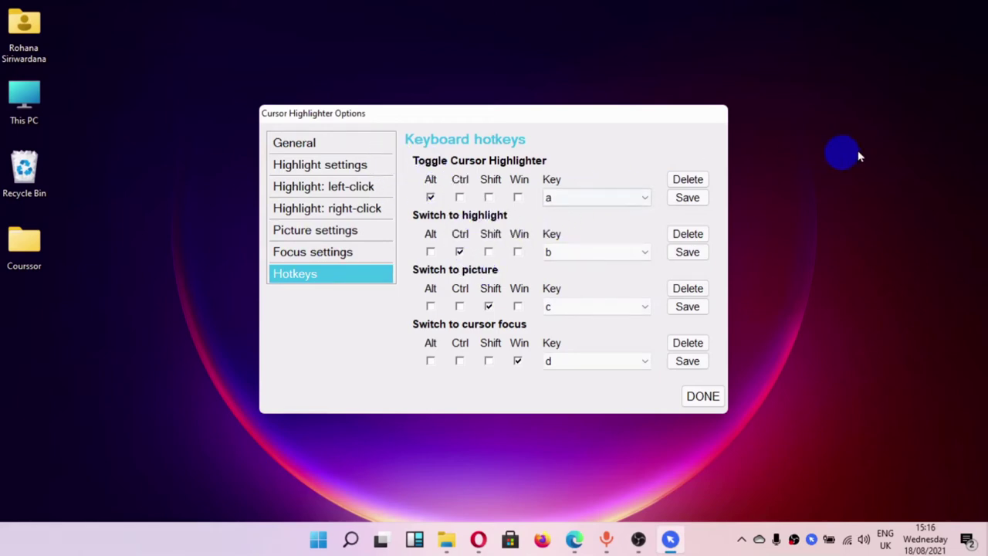
Step: Refresh the desktop twice to test the color highlight on clicks
{"action": "right_click", "coordinate": [859, 154]}
{"action": "left_click", "coordinate": [854, 192]}
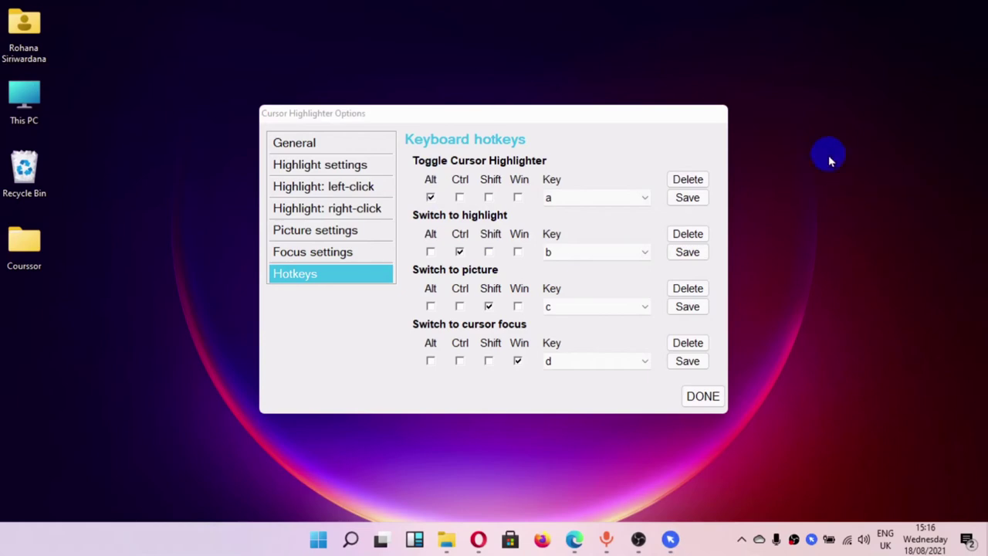
{"action": "right_click", "coordinate": [829, 155]}
{"action": "left_click", "coordinate": [845, 192]}
Step: Look through every page of the highlighter options from General to Hotkeys and close the options
{"action": "left_click", "coordinate": [313, 144]}
{"action": "left_click", "coordinate": [313, 165]}
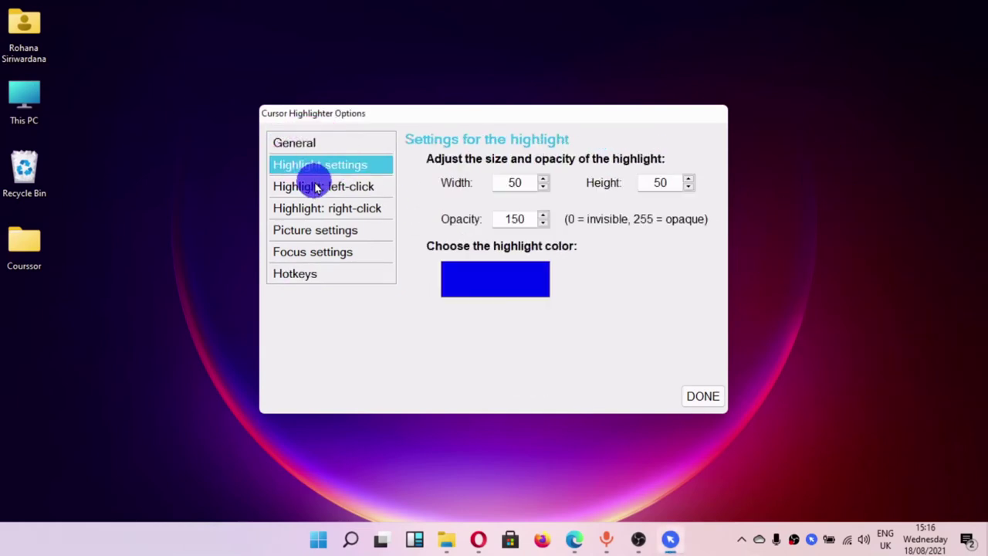
{"action": "left_click", "coordinate": [312, 187]}
{"action": "left_click", "coordinate": [312, 209]}
{"action": "left_click", "coordinate": [314, 232]}
{"action": "left_click", "coordinate": [310, 252]}
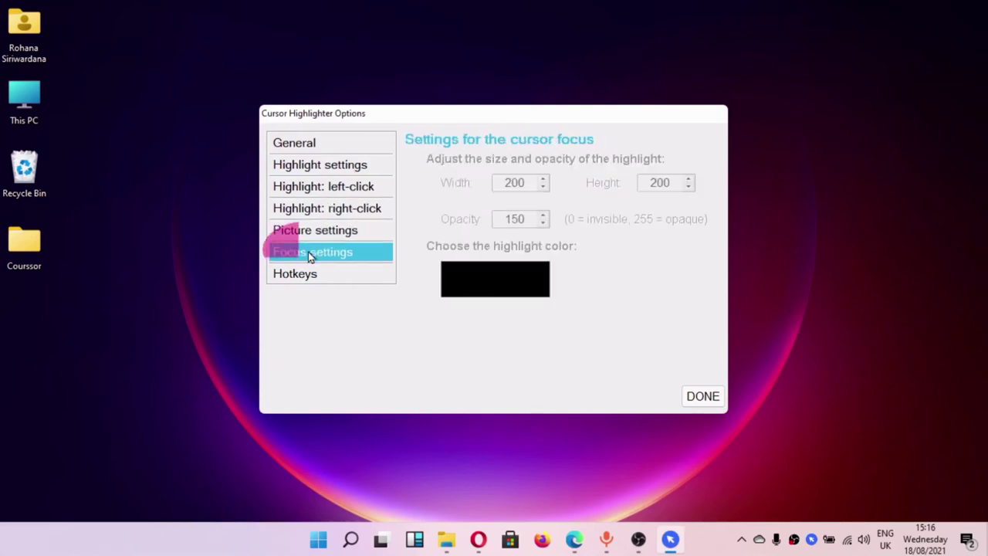
{"action": "left_click", "coordinate": [301, 274]}
{"action": "left_click", "coordinate": [695, 398]}
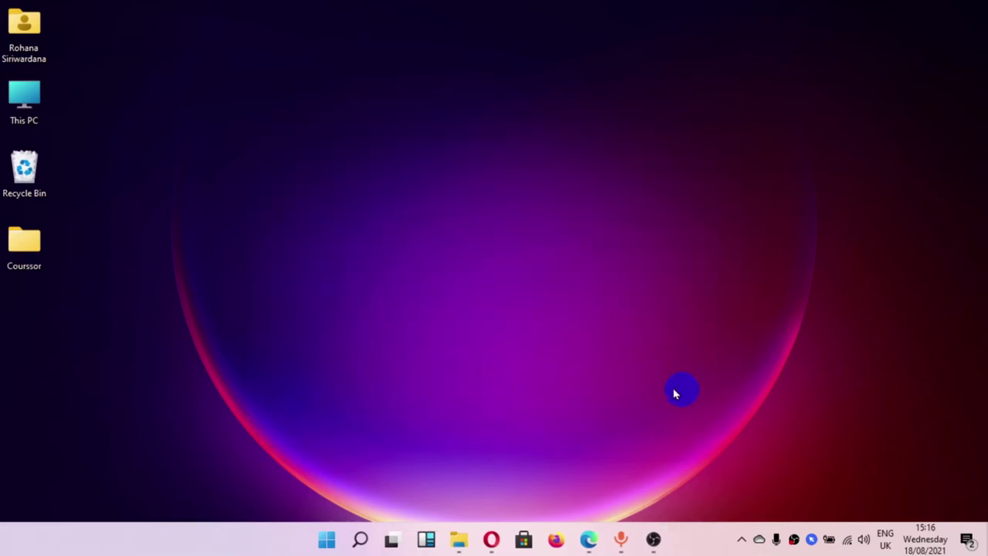
Step: Test the left-click and right-click highlight colors by repeatedly refreshing the desktop
{"action": "right_click", "coordinate": [382, 191]}
{"action": "left_click", "coordinate": [338, 144]}
{"action": "right_click", "coordinate": [337, 142]}
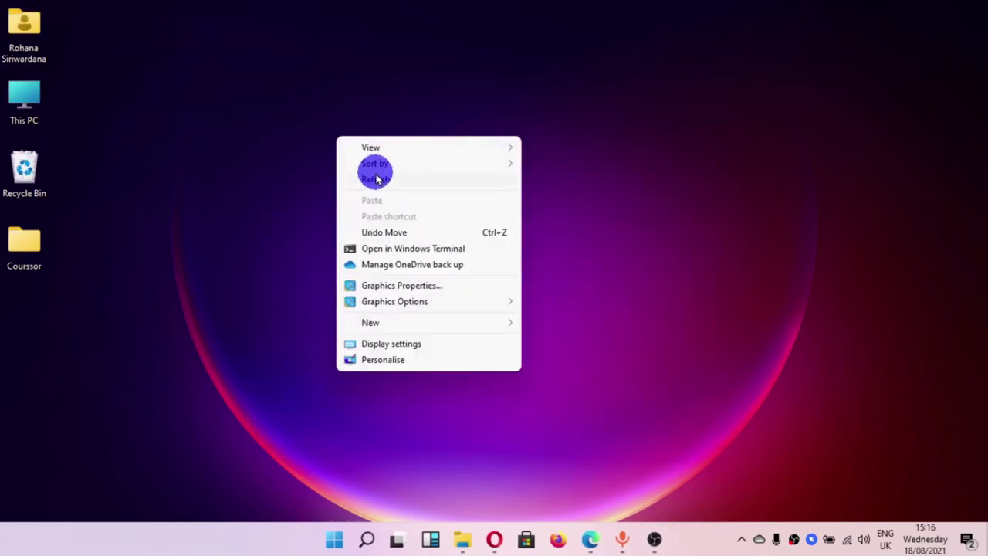
{"action": "left_click", "coordinate": [372, 175]}
{"action": "right_click", "coordinate": [343, 123]}
{"action": "left_click", "coordinate": [378, 160]}
{"action": "right_click", "coordinate": [349, 117]}
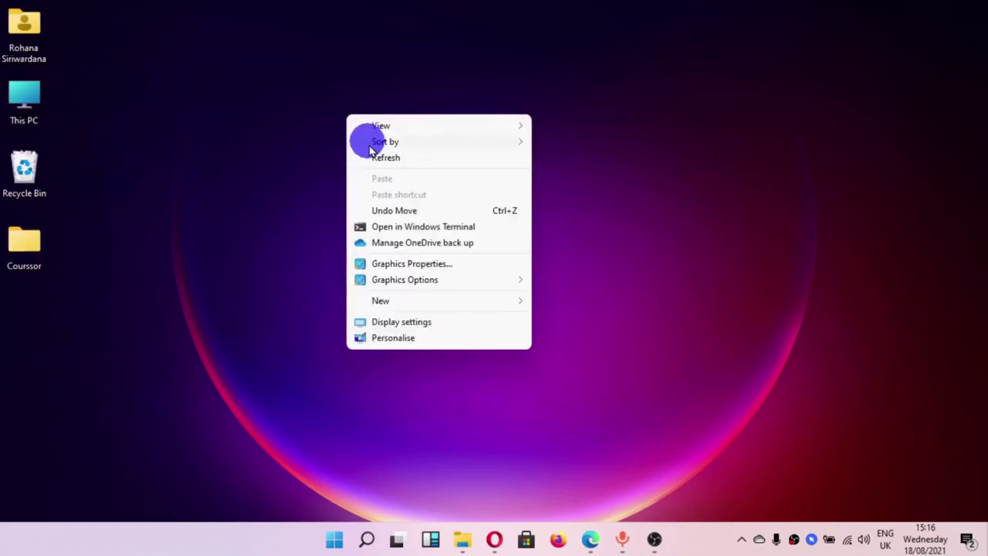
{"action": "left_click", "coordinate": [375, 158]}
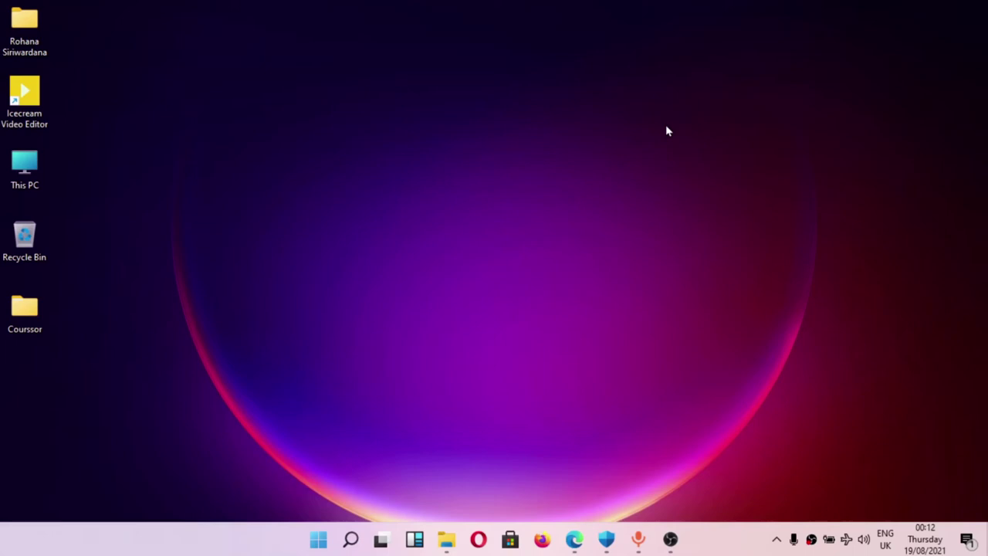
{"action": "right_click", "coordinate": [533, 136]}
{"action": "left_click", "coordinate": [570, 177]}
{"action": "right_click", "coordinate": [427, 147]}
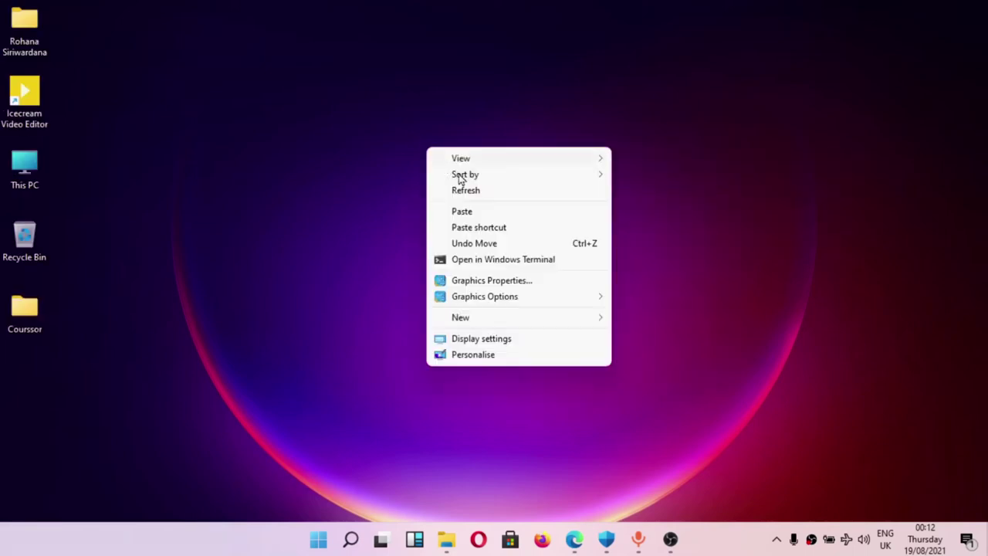
{"action": "left_click", "coordinate": [486, 193]}
{"action": "right_click", "coordinate": [392, 157]}
{"action": "left_click", "coordinate": [439, 198]}
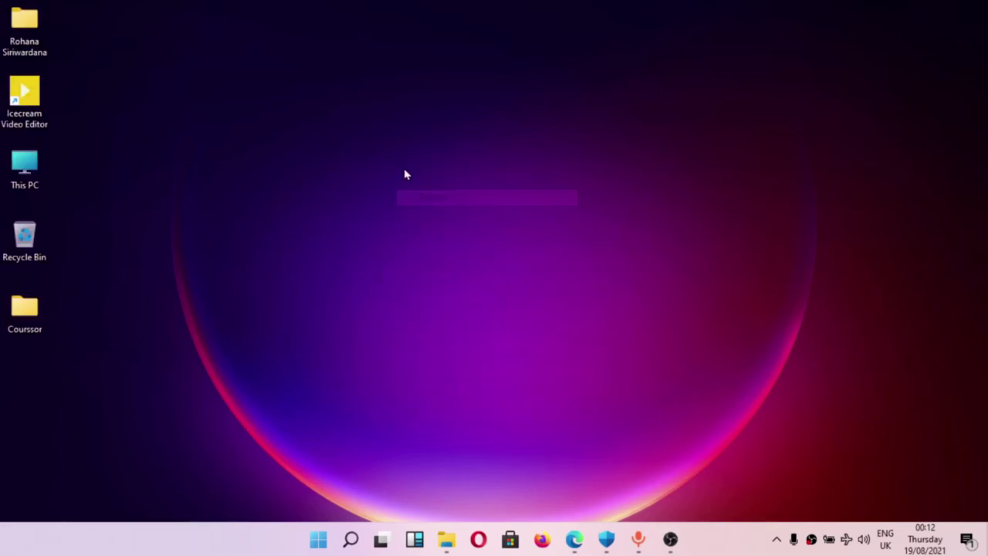
{"action": "right_click", "coordinate": [406, 172]}
{"action": "left_click", "coordinate": [441, 212]}
{"action": "right_click", "coordinate": [389, 151]}
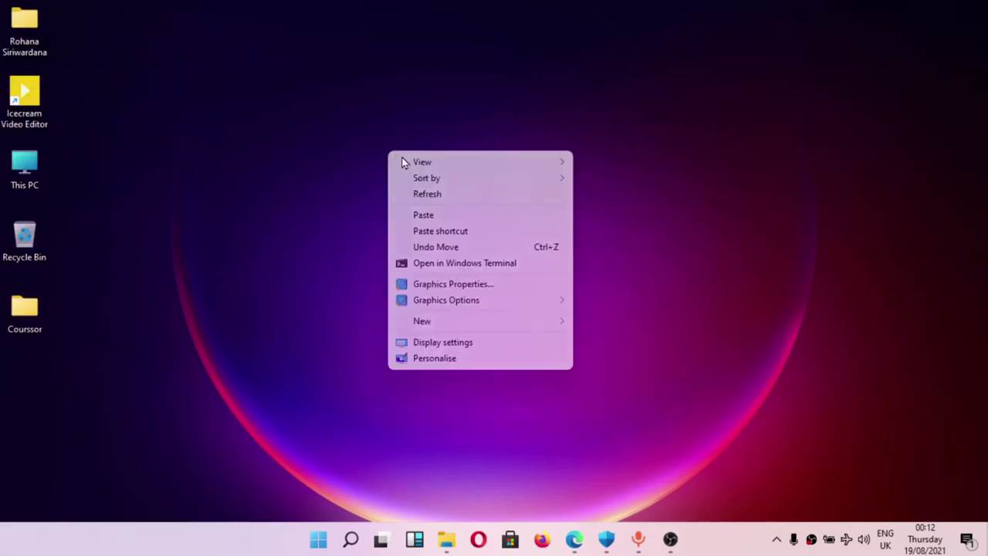
{"action": "left_click", "coordinate": [435, 194]}
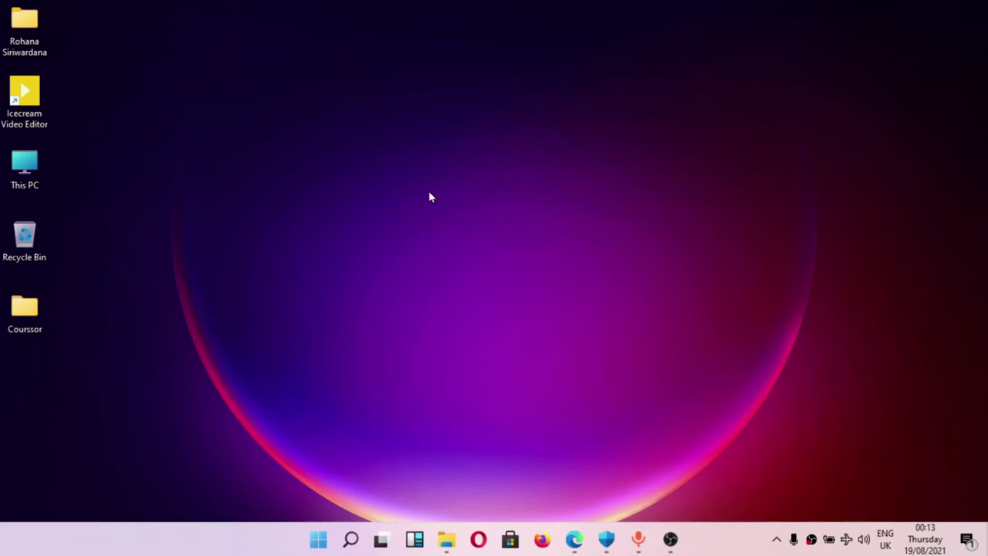
{"action": "right_click", "coordinate": [430, 197]}
{"action": "left_click", "coordinate": [470, 236]}
{"action": "right_click", "coordinate": [397, 193]}
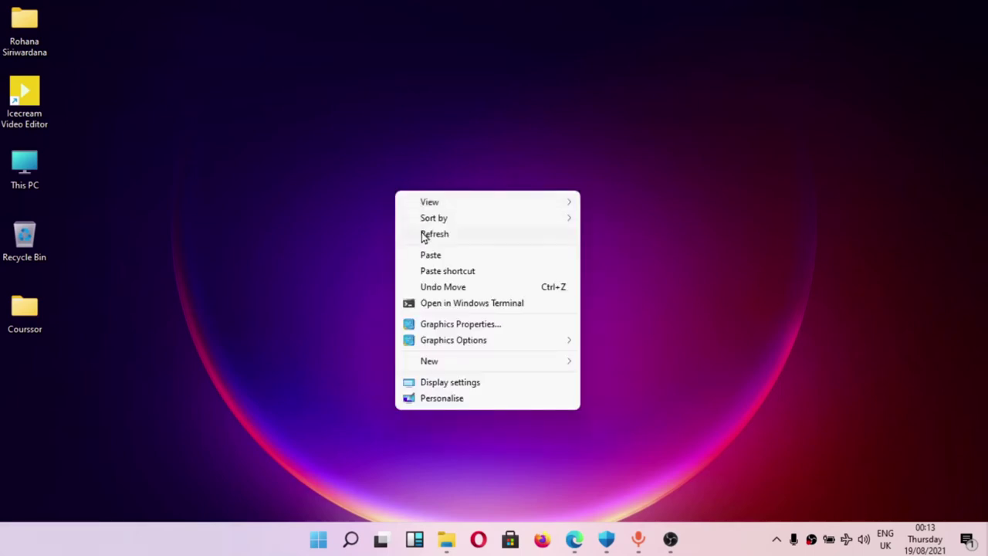
{"action": "left_click", "coordinate": [425, 235]}
{"action": "right_click", "coordinate": [397, 195]}
{"action": "left_click", "coordinate": [435, 237]}
{"action": "right_click", "coordinate": [376, 184]}
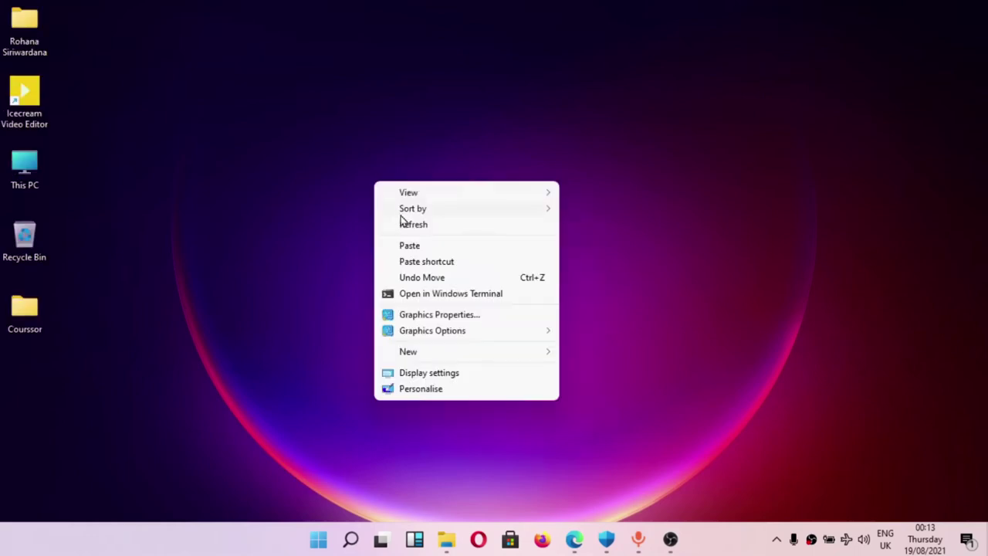
{"action": "left_click", "coordinate": [403, 224]}
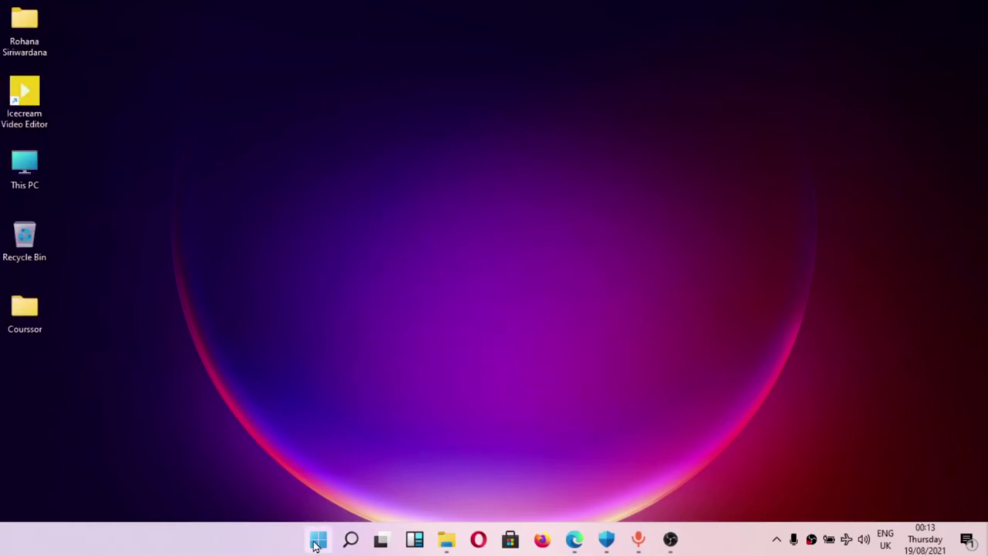
Step: Search Windows for "mou" and open the system mouse settings
{"action": "left_click", "coordinate": [317, 543]}
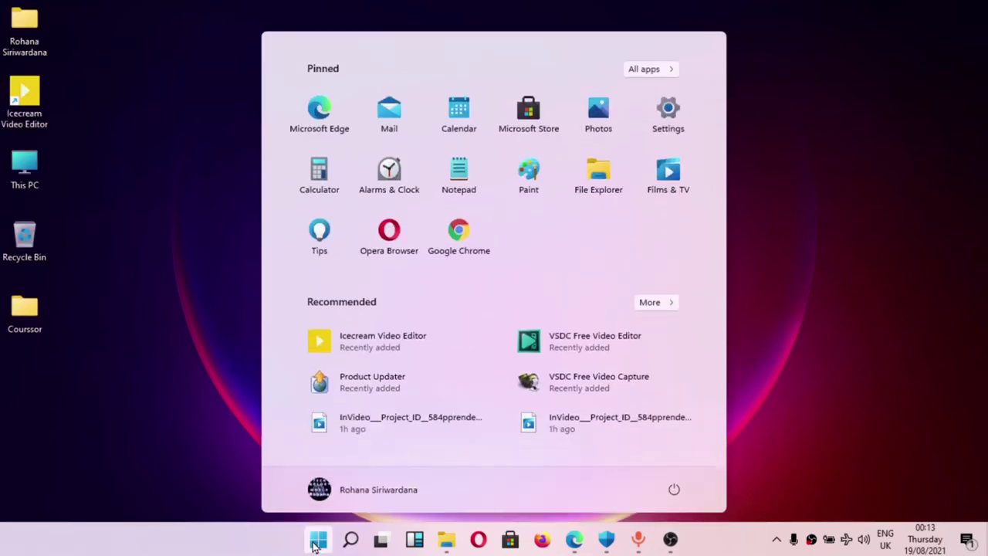
{"action": "type", "text": "mou"}
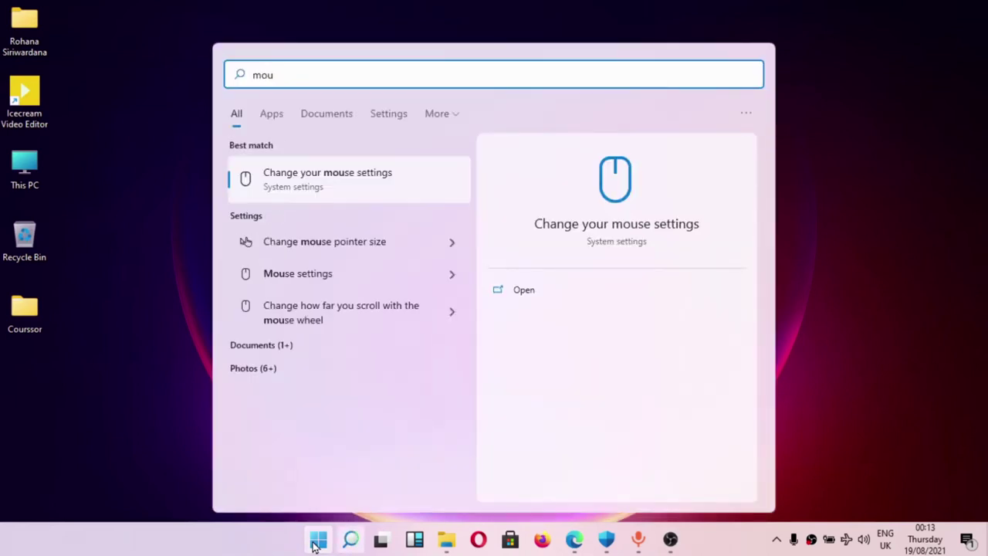
{"action": "left_click", "coordinate": [616, 185]}
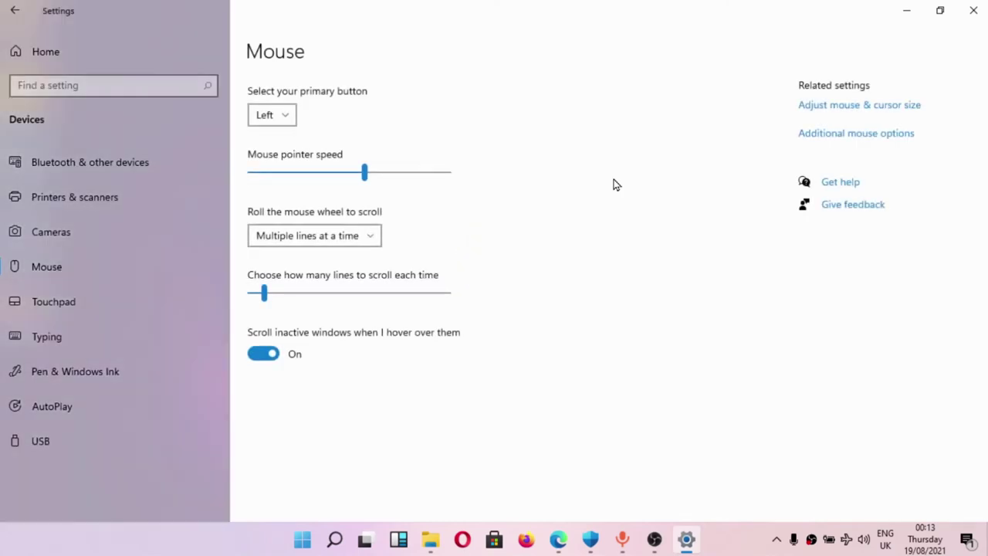
Step: Set the mouse pointer speed to 15 and increase the number of lines scrolled each time
{"action": "left_click_drag", "start_coordinate": [365, 176], "coordinate": [399, 183]}
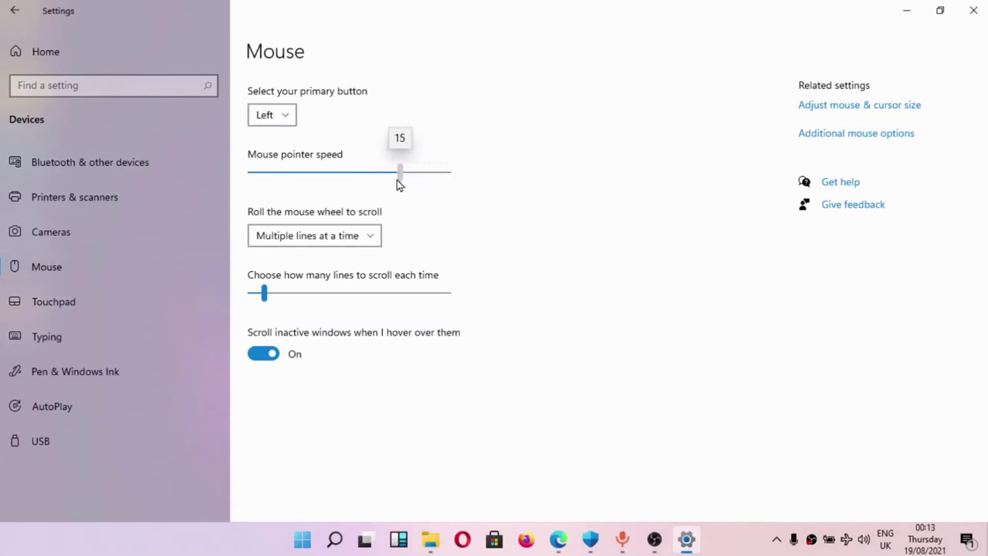
{"action": "mouse_move", "coordinate": [270, 297]}
{"action": "left_mouse_down"}
{"action": "mouse_move", "coordinate": [344, 298]}
{"action": "mouse_move", "coordinate": [268, 298]}
{"action": "left_mouse_up"}
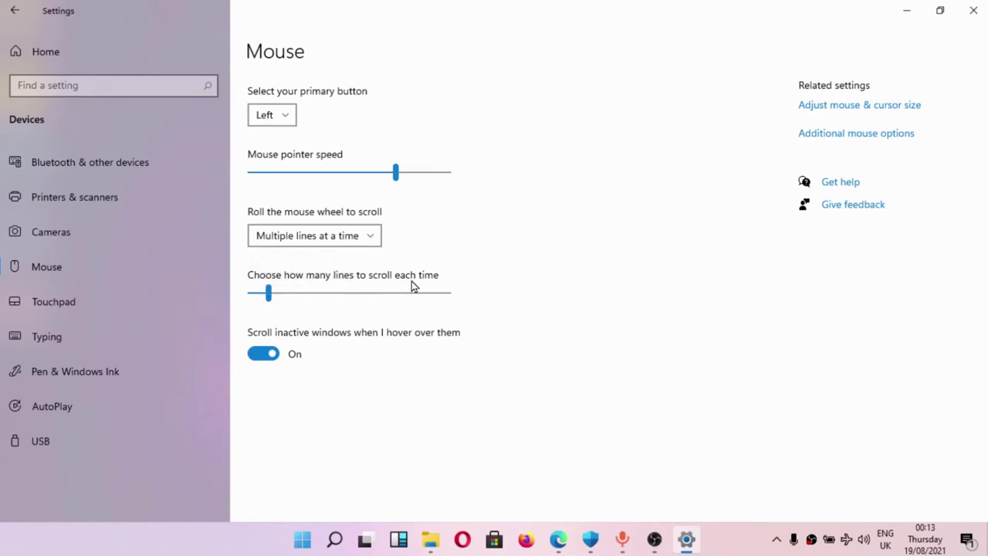
{"action": "left_click_drag", "start_coordinate": [270, 299], "coordinate": [285, 293]}
{"action": "left_click", "coordinate": [287, 119]}
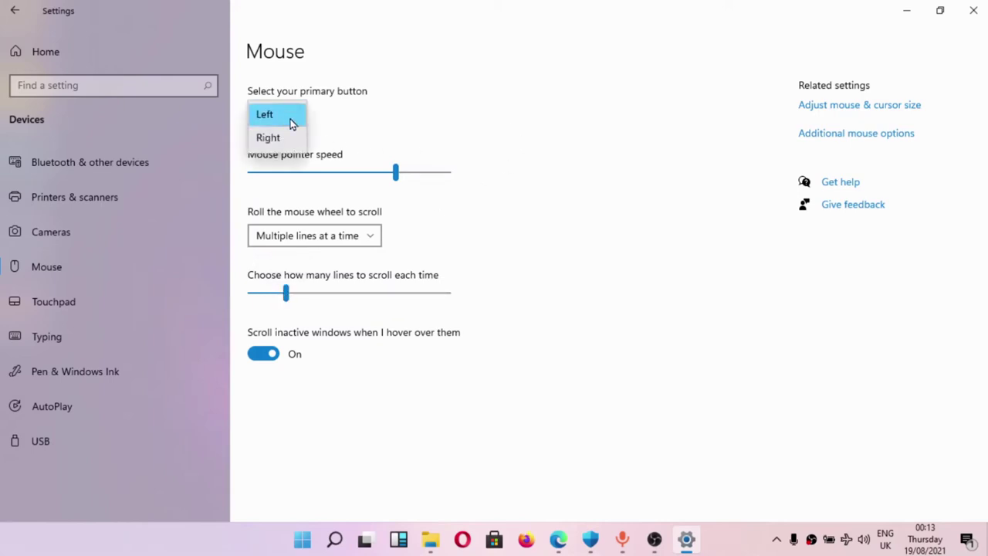
{"action": "left_click", "coordinate": [387, 120]}
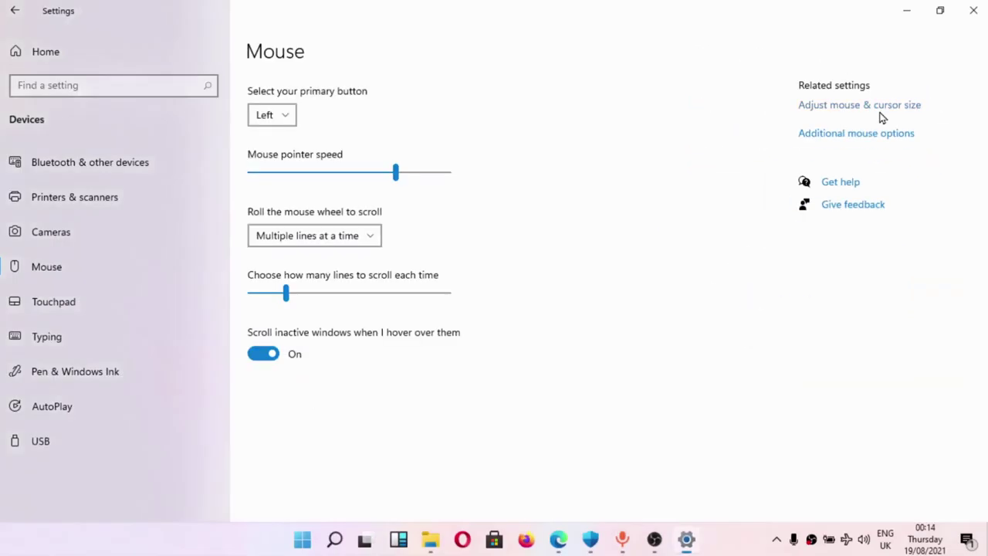
{"action": "left_click", "coordinate": [777, 540]}
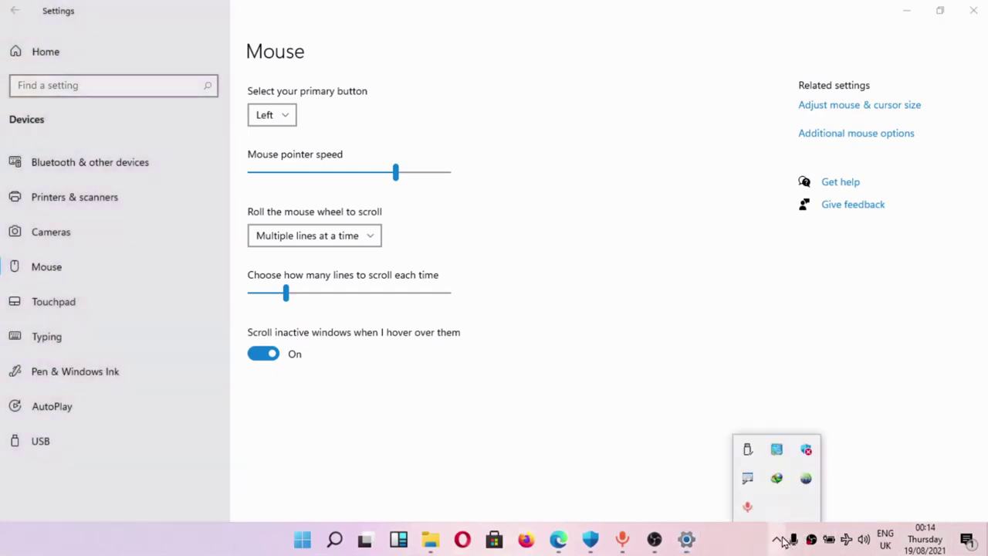
{"action": "left_click", "coordinate": [718, 337]}
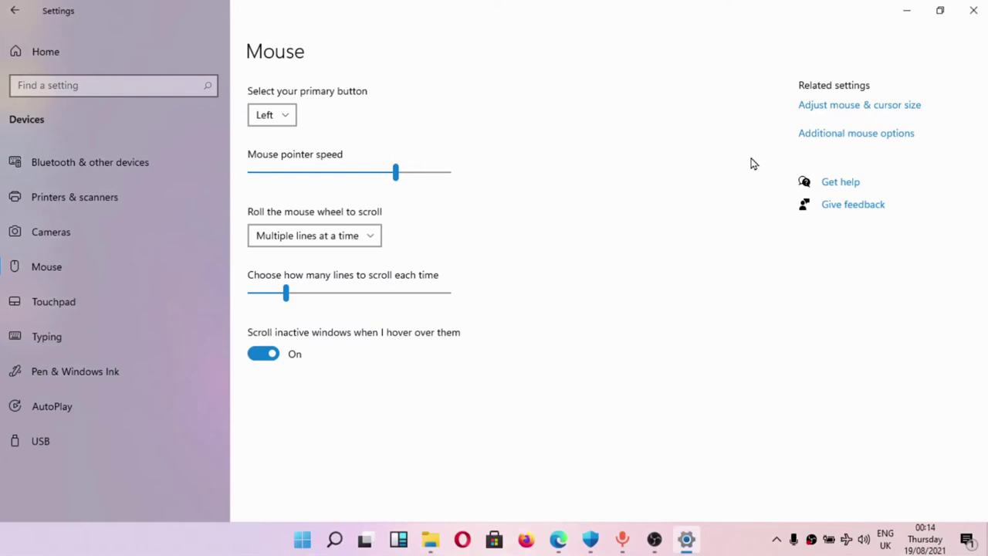
Step: Open the mouse and cursor size settings and enlarge the pointer to the maximum size
{"action": "left_click", "coordinate": [823, 107]}
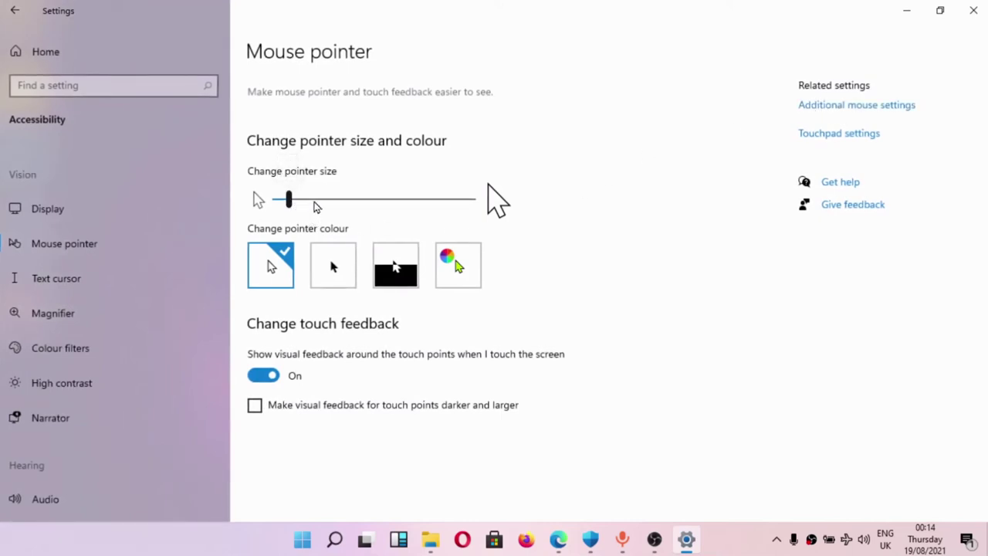
{"action": "left_click_drag", "start_coordinate": [288, 200], "coordinate": [482, 205]}
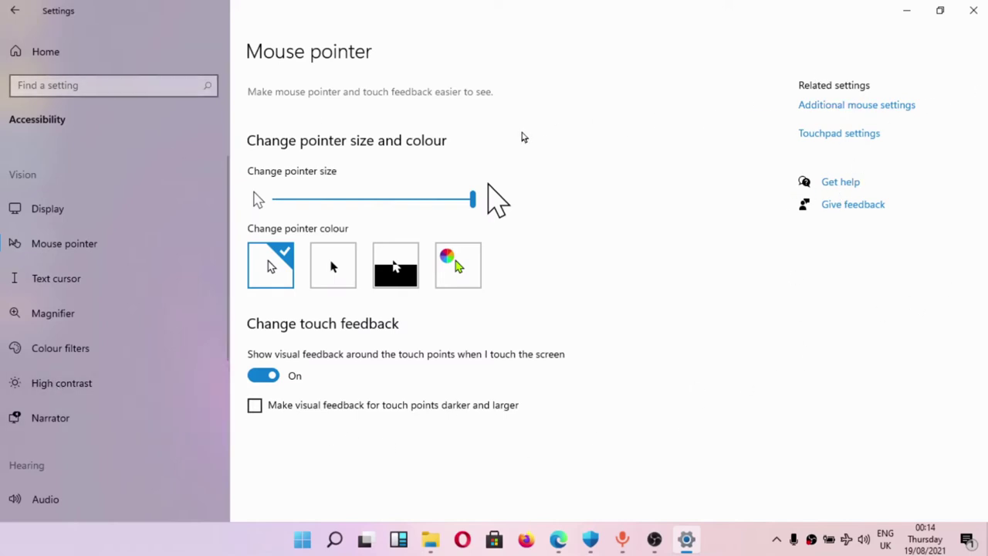
Step: Try the black and inverted pointer colours, choose the custom colour option, and reduce the pointer size to about 70% of its range
{"action": "left_click", "coordinate": [337, 264]}
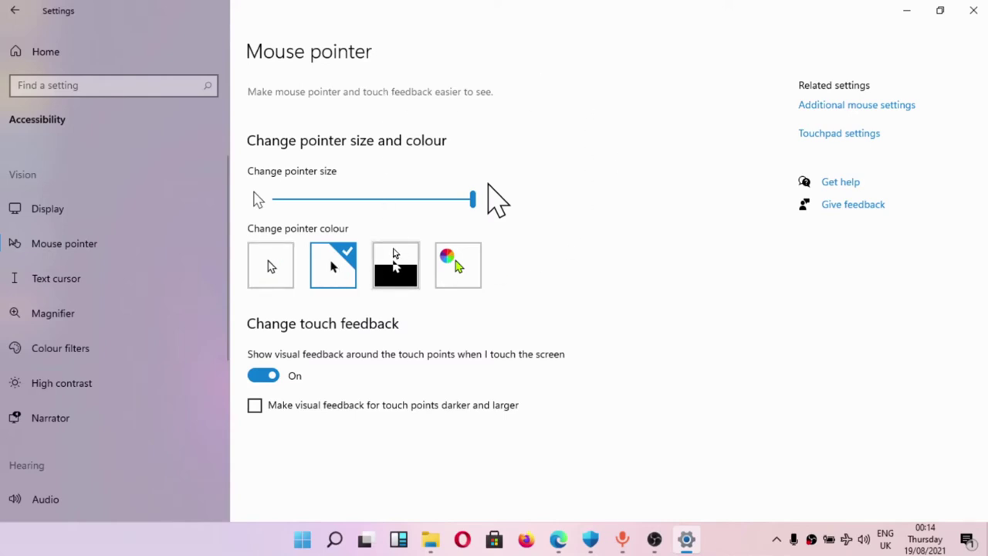
{"action": "left_click", "coordinate": [393, 261]}
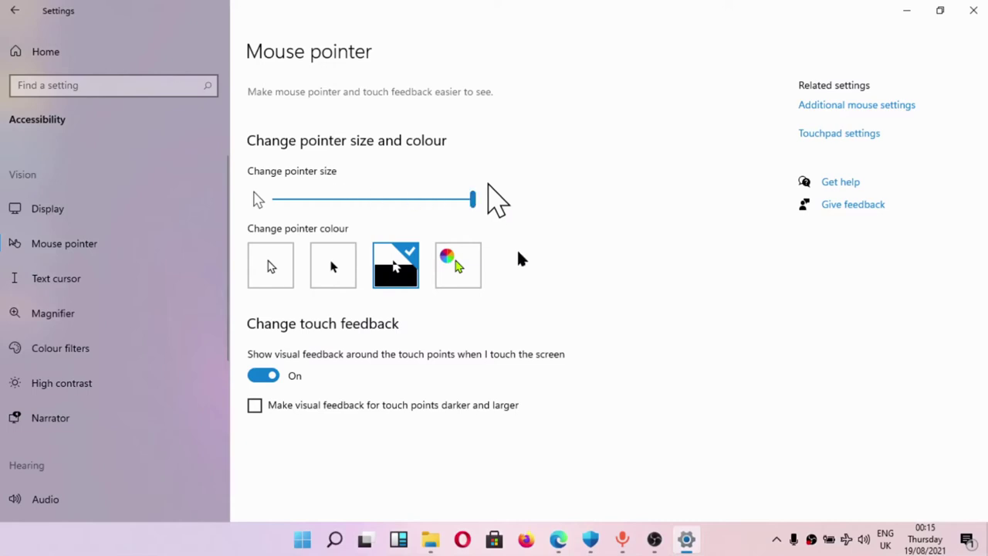
{"action": "left_click", "coordinate": [461, 254]}
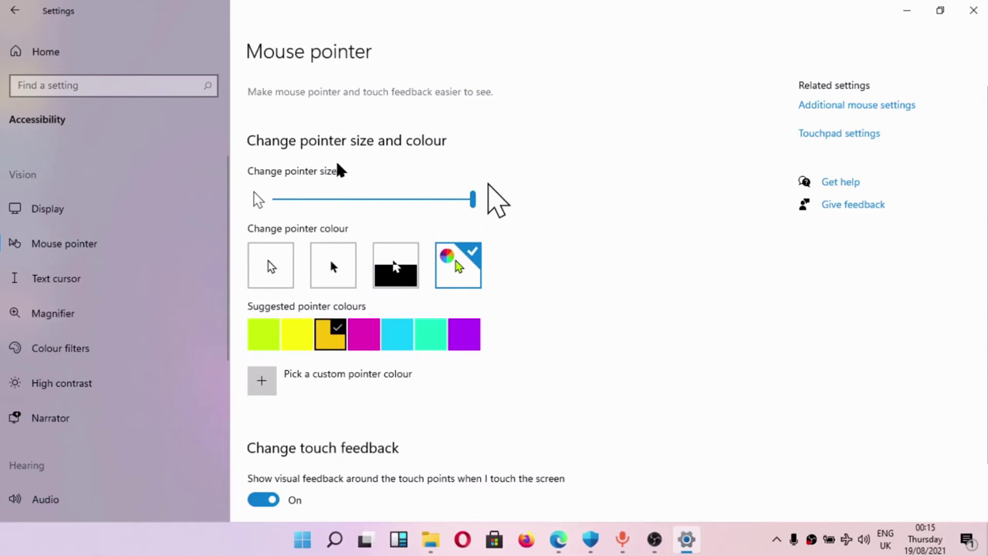
{"action": "left_click_drag", "start_coordinate": [472, 199], "coordinate": [415, 203]}
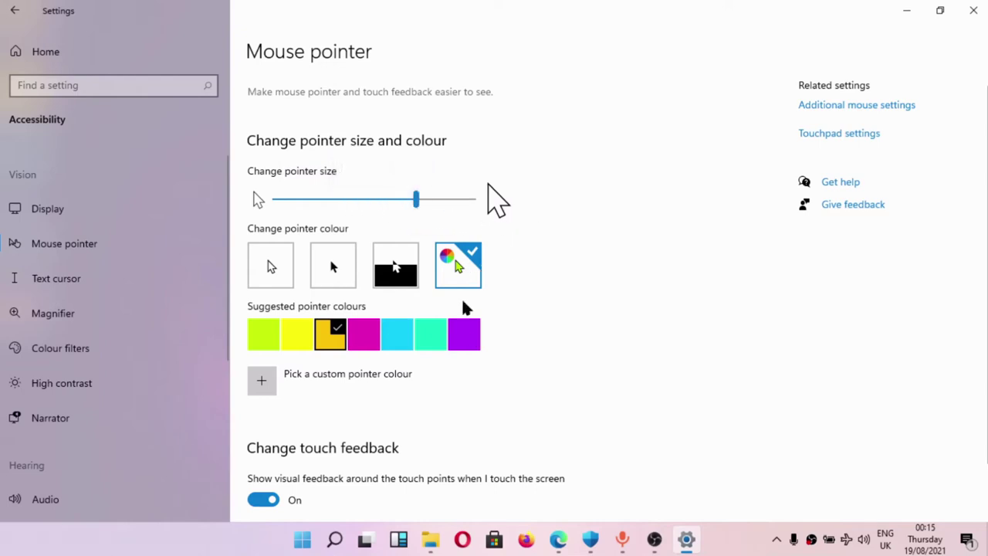
Step: Preview the purple custom pointer and the inverted pointer on the desktop, and switch back to the custom pointer colour
{"action": "left_click", "coordinate": [900, 17]}
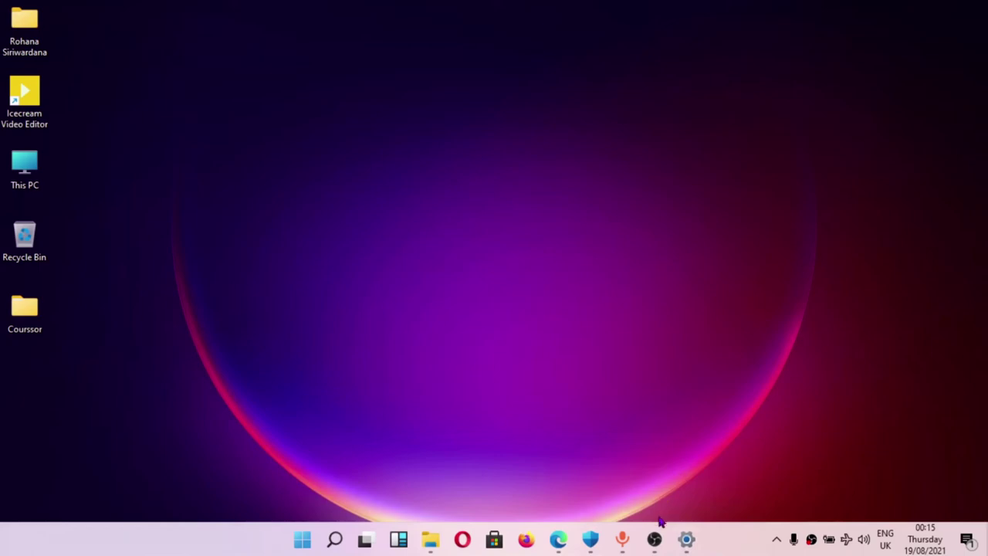
{"action": "left_click", "coordinate": [687, 541]}
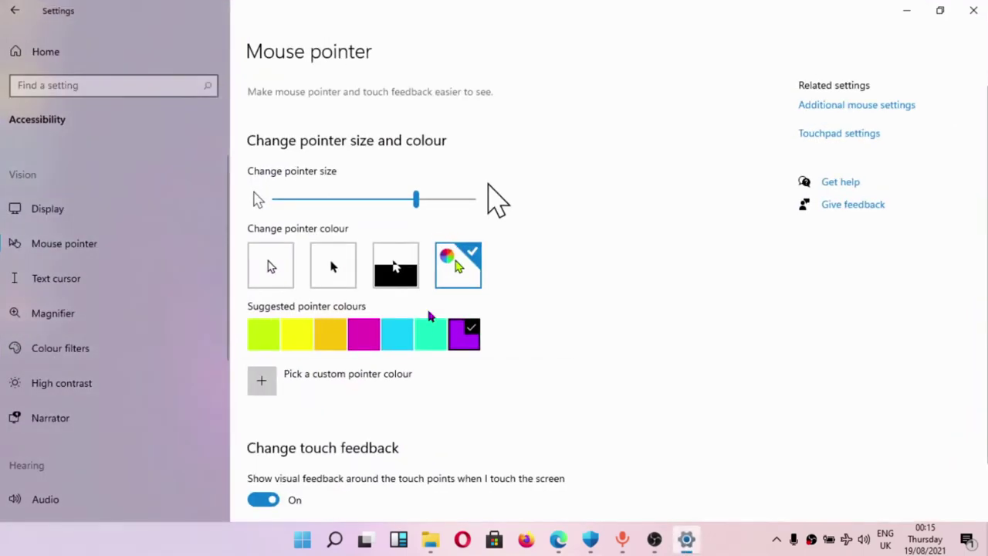
{"action": "left_click", "coordinate": [395, 267]}
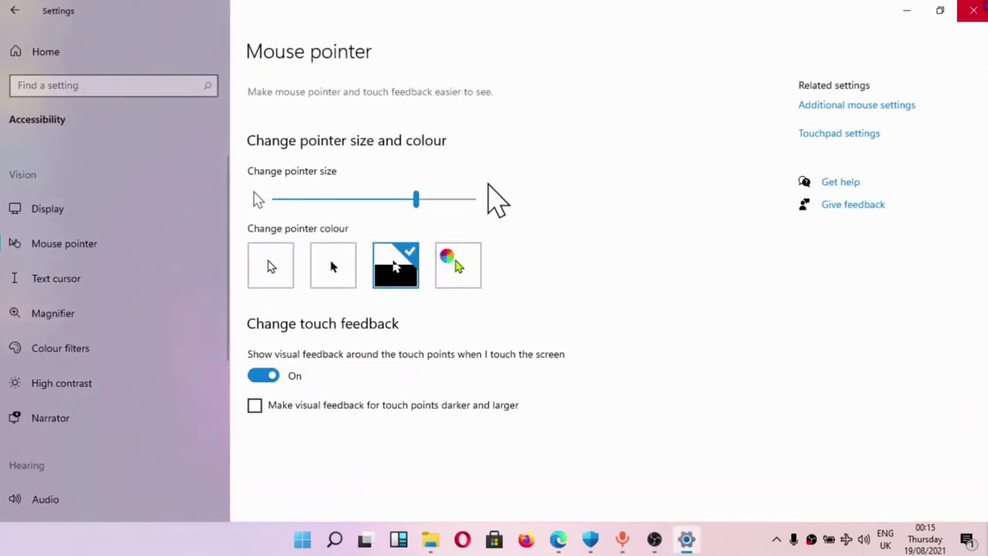
{"action": "left_click", "coordinate": [906, 11]}
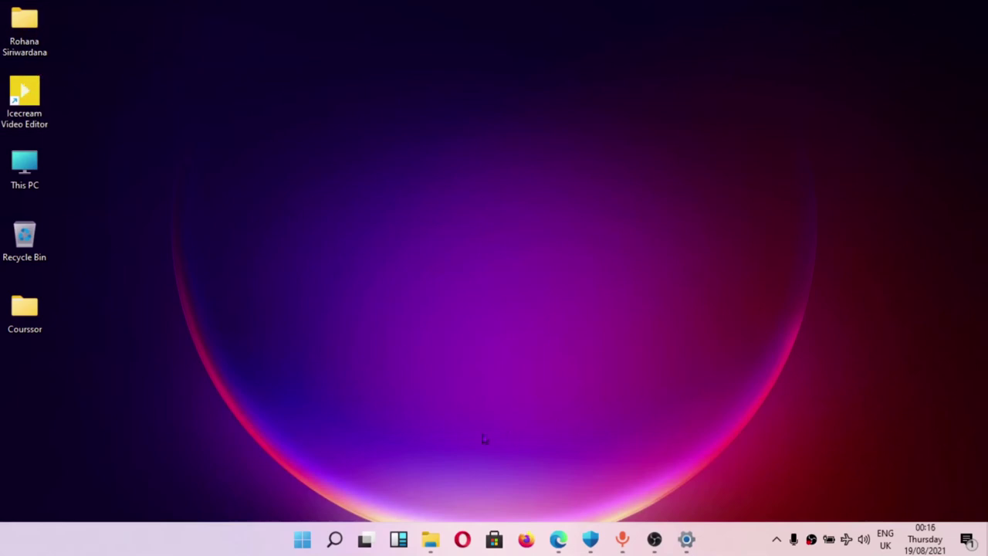
{"action": "left_click", "coordinate": [686, 539]}
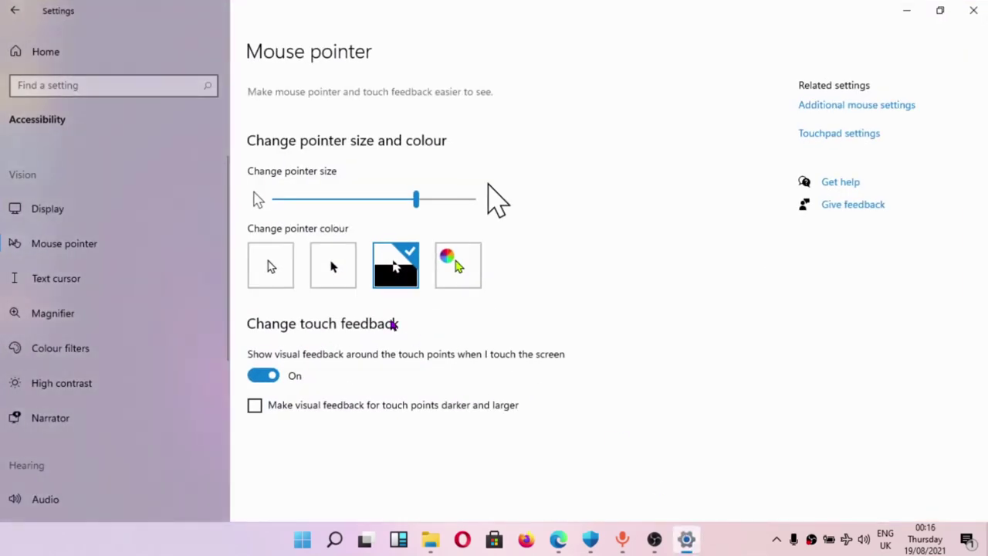
{"action": "left_click", "coordinate": [445, 264]}
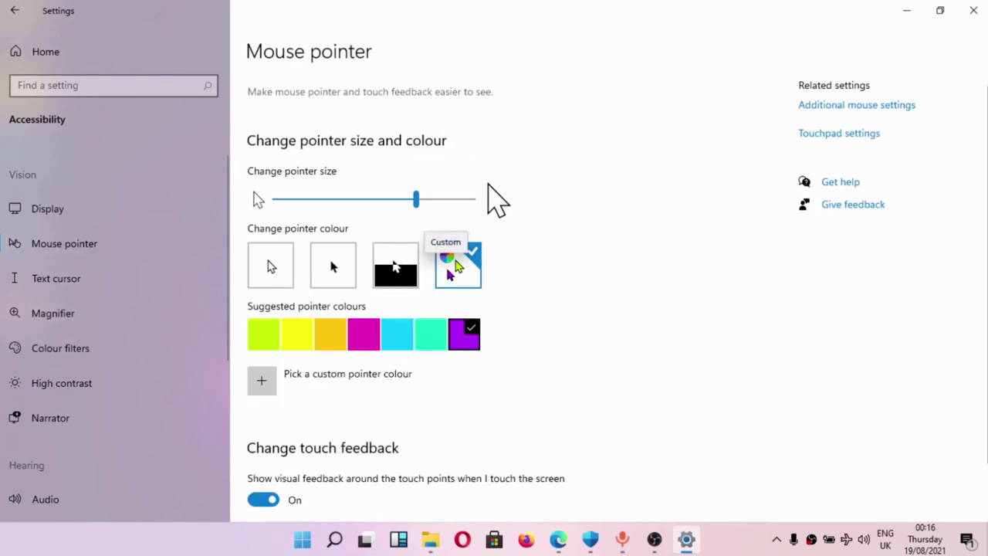
Step: Try the suggested turquoise, light blue, magenta and gold pointer colours in turn, ending with Lime
{"action": "left_click", "coordinate": [431, 332]}
{"action": "left_click", "coordinate": [384, 337]}
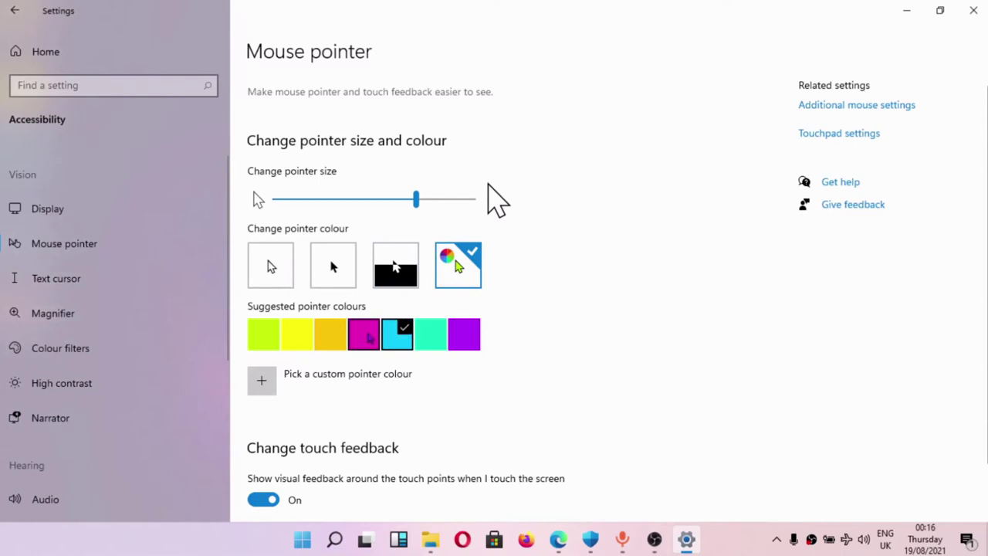
{"action": "left_click", "coordinate": [355, 344]}
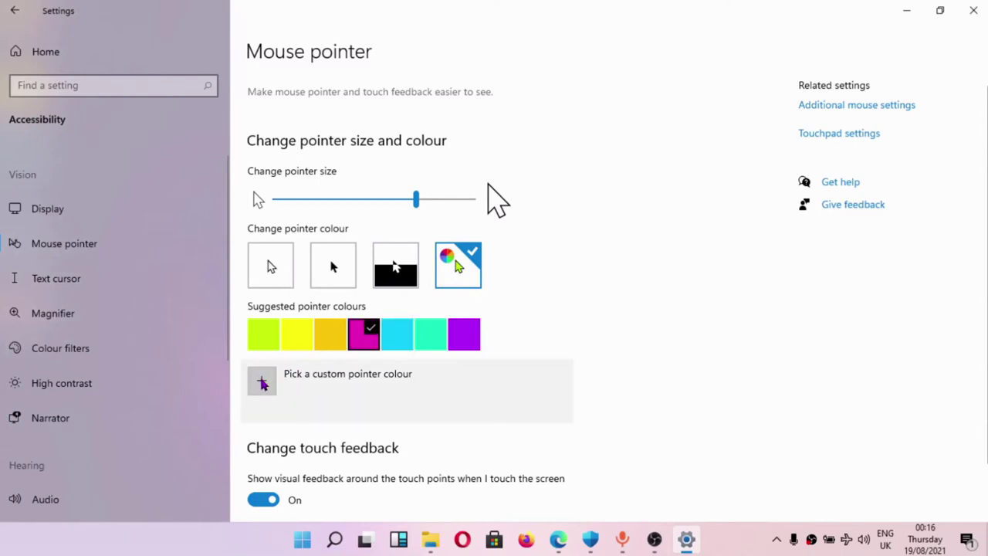
{"action": "left_click", "coordinate": [332, 336]}
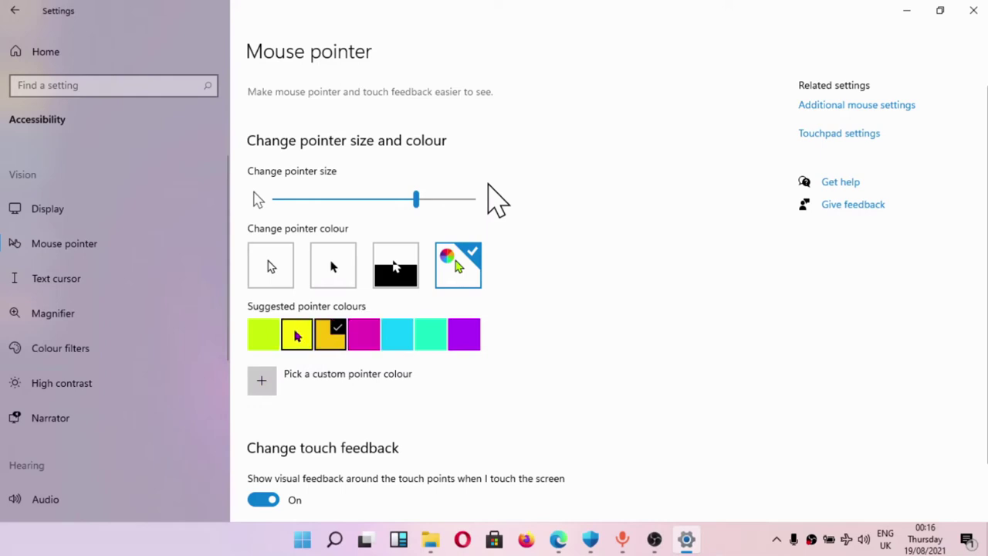
{"action": "left_click", "coordinate": [265, 337]}
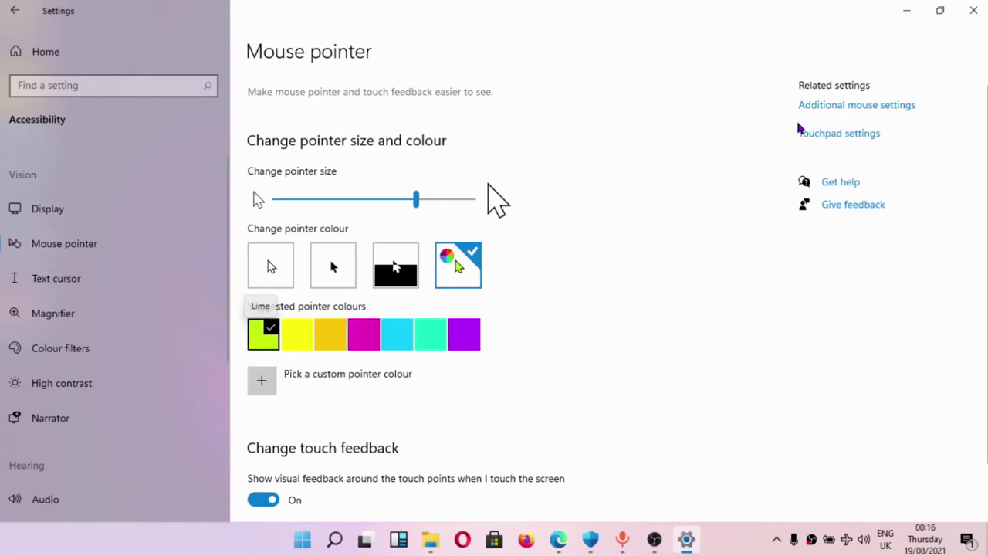
Step: Test the lime pointer on the desktop by minimizing the settings and refreshing the desktop several times
{"action": "left_click", "coordinate": [907, 10]}
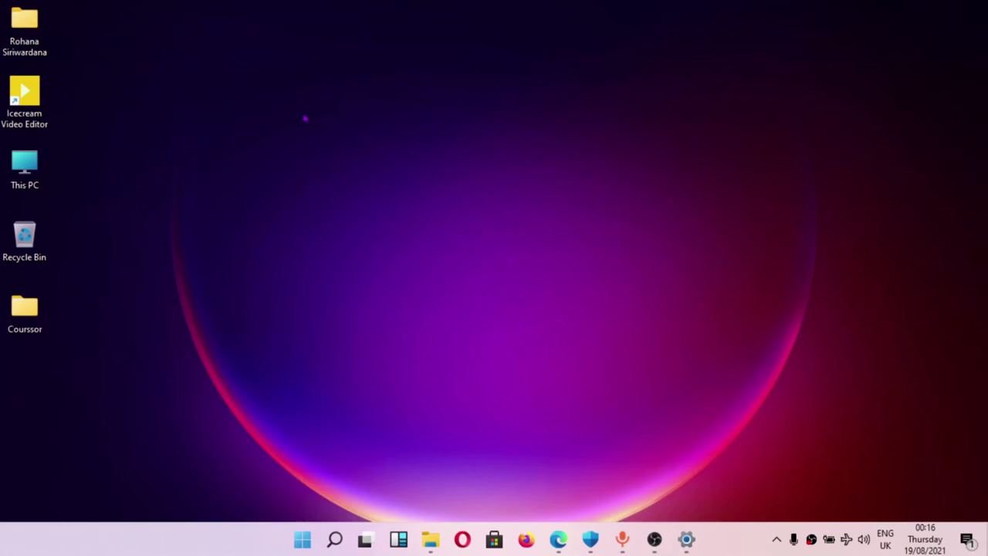
{"action": "right_click", "coordinate": [305, 119]}
{"action": "left_click", "coordinate": [348, 155]}
{"action": "right_click", "coordinate": [426, 128]}
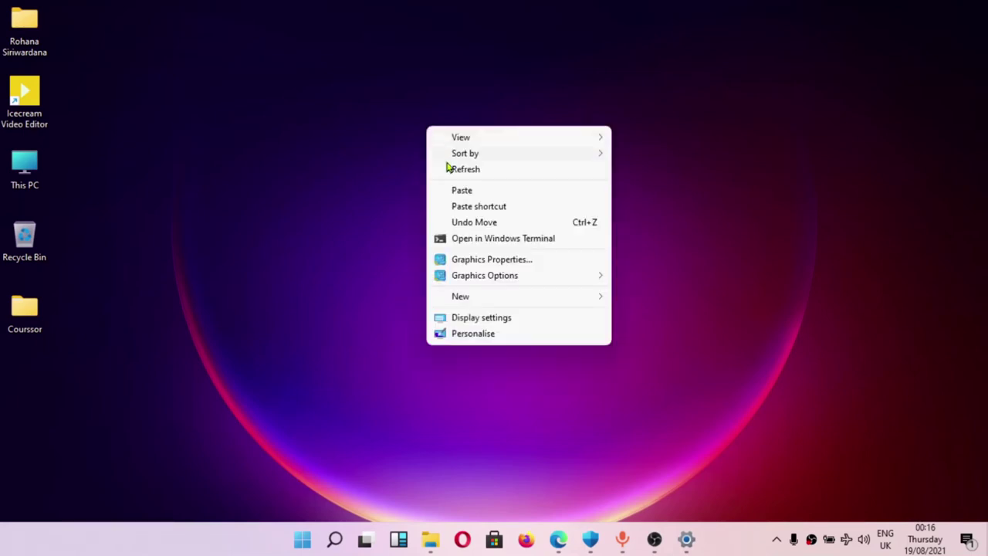
{"action": "left_click", "coordinate": [450, 171]}
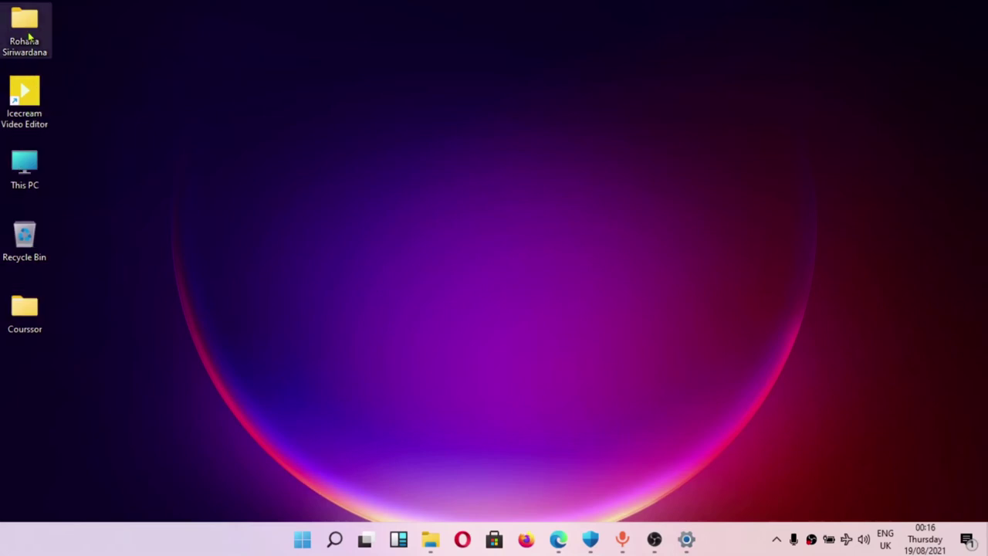
{"action": "right_click", "coordinate": [190, 100]}
{"action": "left_click", "coordinate": [228, 141]}
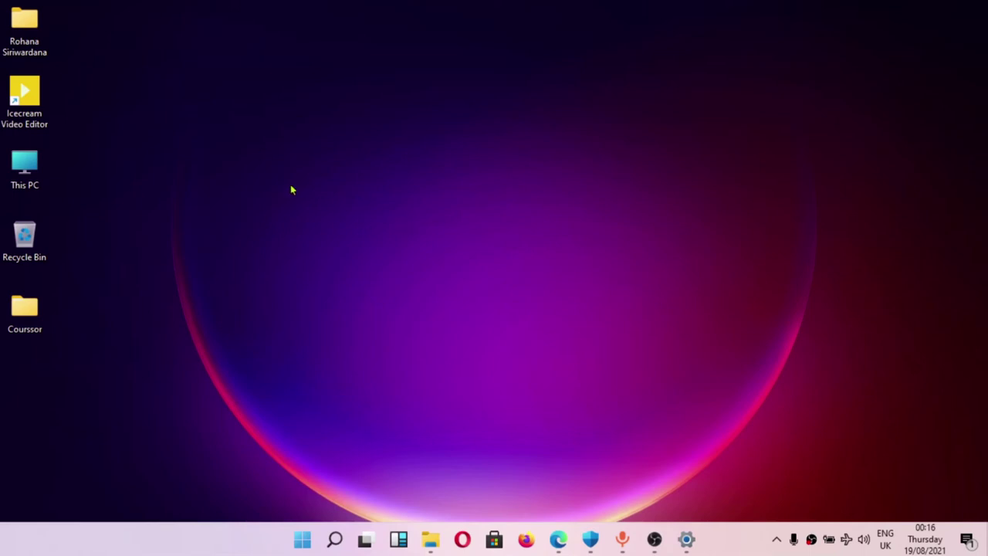
{"action": "right_click", "coordinate": [147, 179]}
{"action": "left_click", "coordinate": [190, 222]}
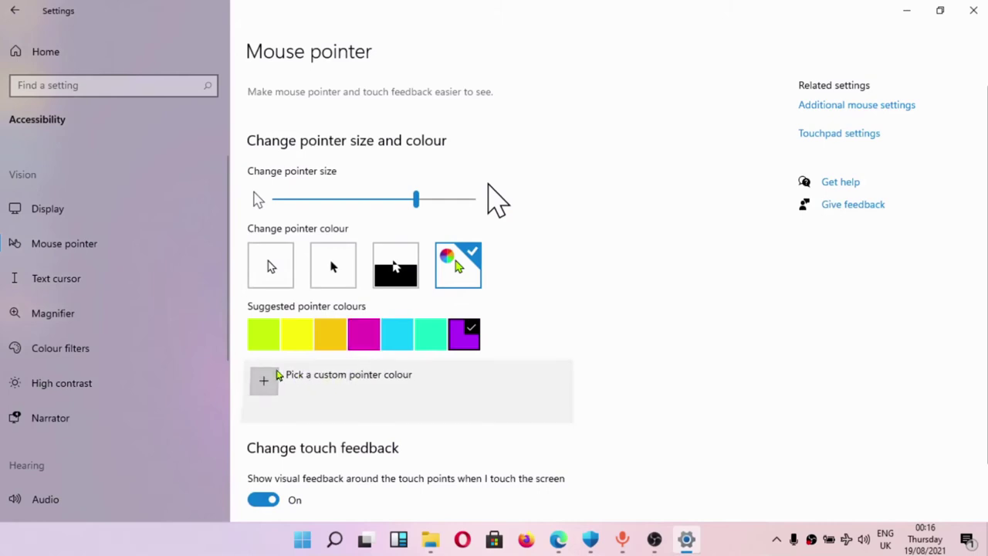
Step: Add a custom teal pointer colour from the colour spectrum
{"action": "left_click", "coordinate": [279, 376]}
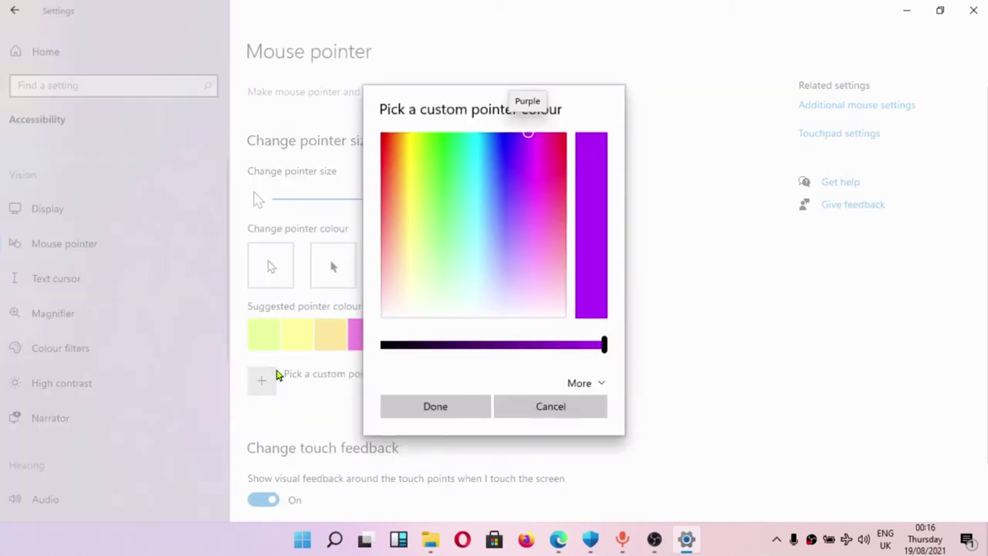
{"action": "left_click", "coordinate": [485, 409]}
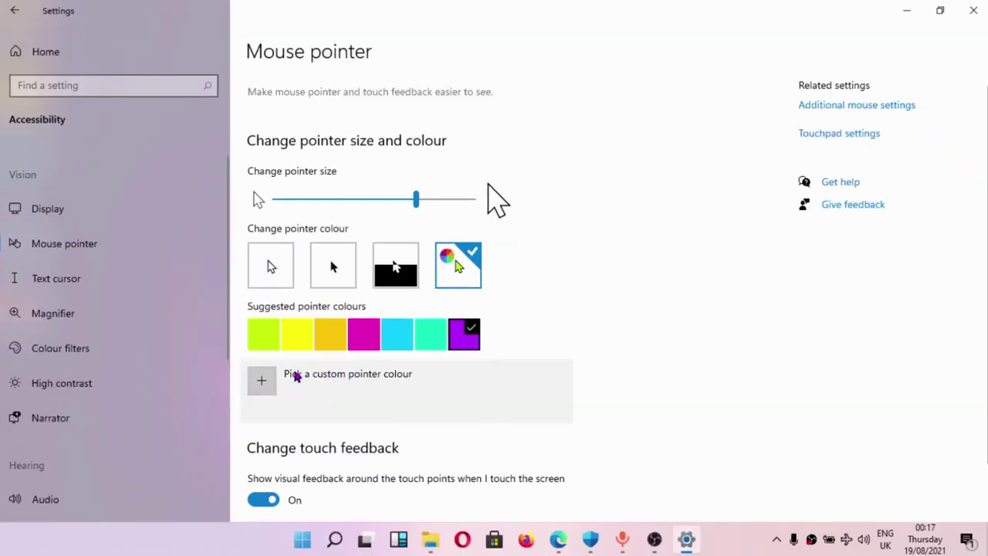
{"action": "left_click", "coordinate": [296, 375]}
{"action": "left_click", "coordinate": [467, 201]}
{"action": "left_click_drag", "start_coordinate": [468, 202], "coordinate": [472, 169]}
{"action": "left_click", "coordinate": [436, 409]}
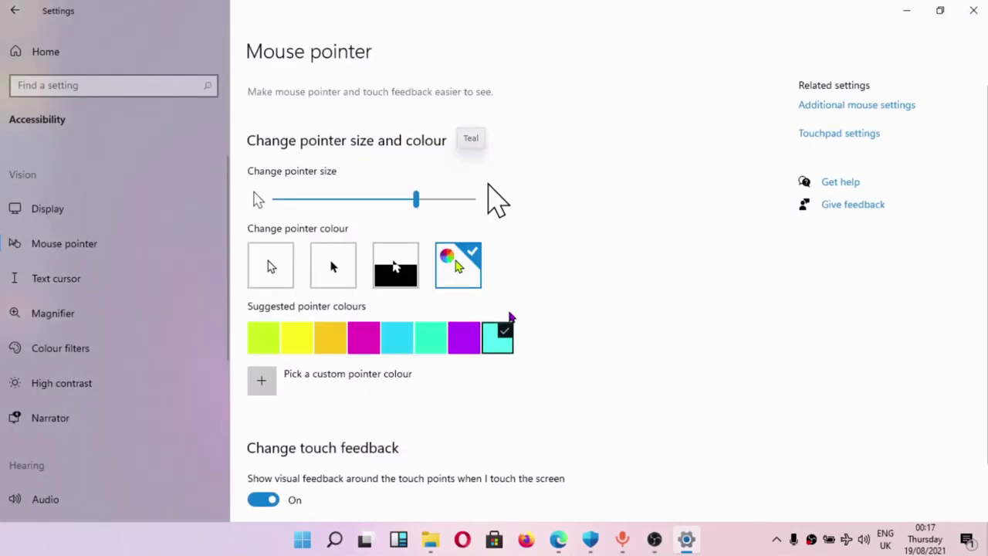
Step: Create a bright magenta custom pointer colour, #E641E2, by adjusting its hue and brightness with the RGB values shown
{"action": "left_click", "coordinate": [272, 378]}
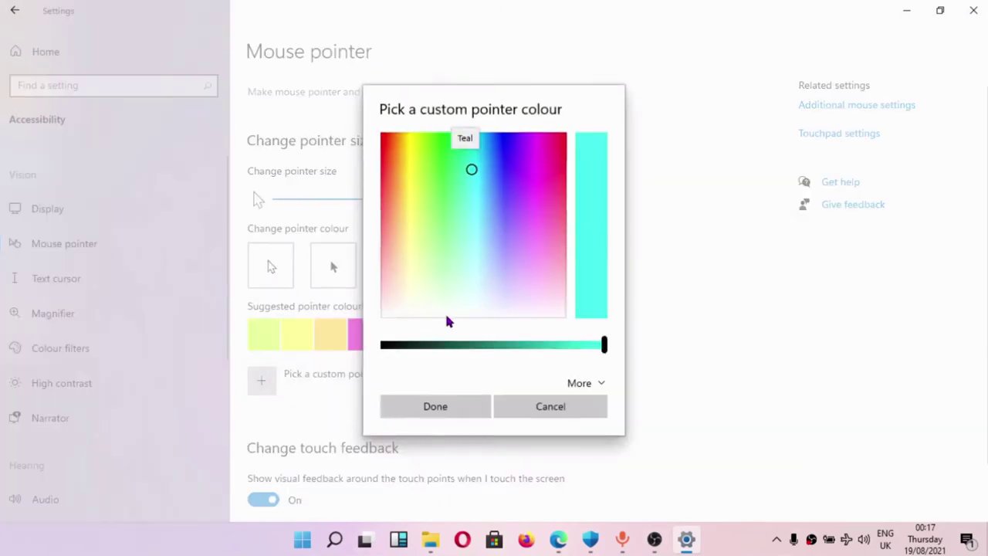
{"action": "left_click", "coordinate": [487, 344]}
{"action": "left_click", "coordinate": [562, 344]}
{"action": "left_click_drag", "start_coordinate": [533, 232], "coordinate": [537, 184]}
{"action": "left_click", "coordinate": [488, 348]}
{"action": "left_click_drag", "start_coordinate": [488, 348], "coordinate": [550, 355]}
{"action": "left_click", "coordinate": [593, 386]}
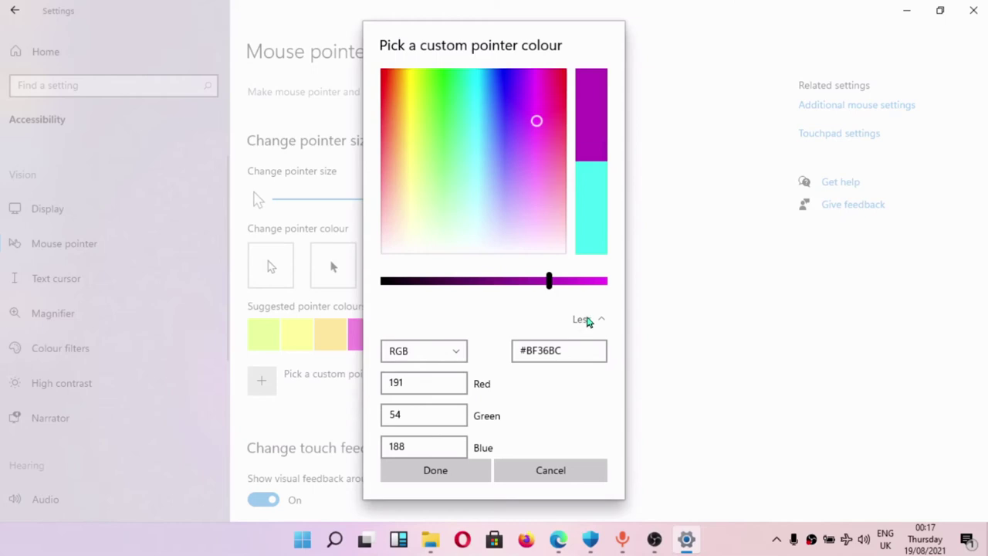
{"action": "left_click_drag", "start_coordinate": [549, 281], "coordinate": [583, 282]}
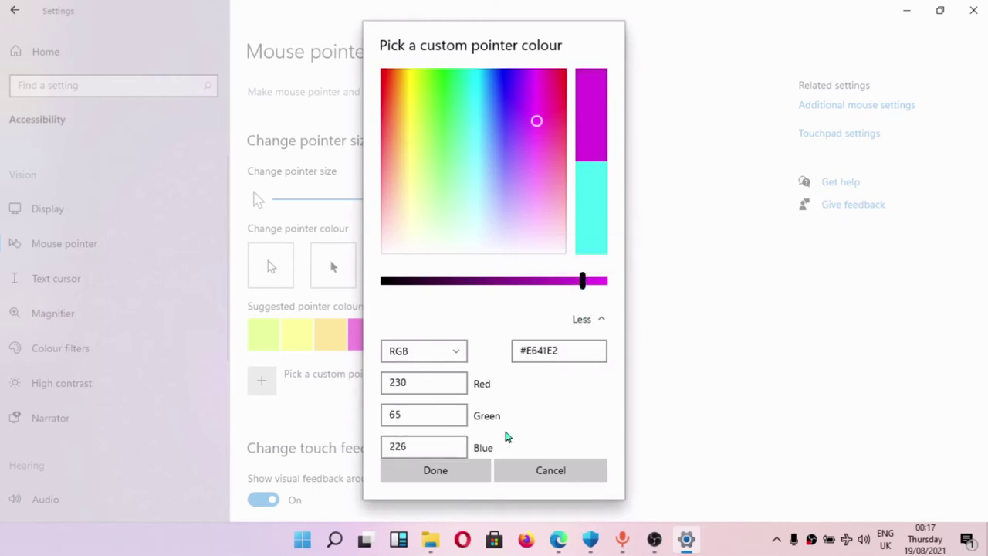
{"action": "left_click", "coordinate": [468, 469]}
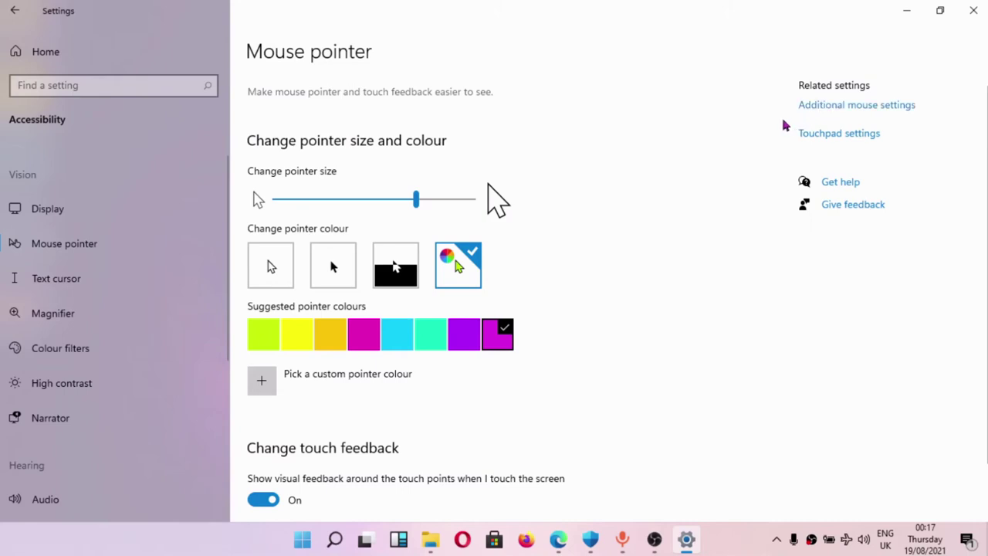
Step: Return to the general mouse settings and view the choices for how the mouse wheel scrolls, leaving the selection as it is
{"action": "left_click", "coordinate": [828, 108]}
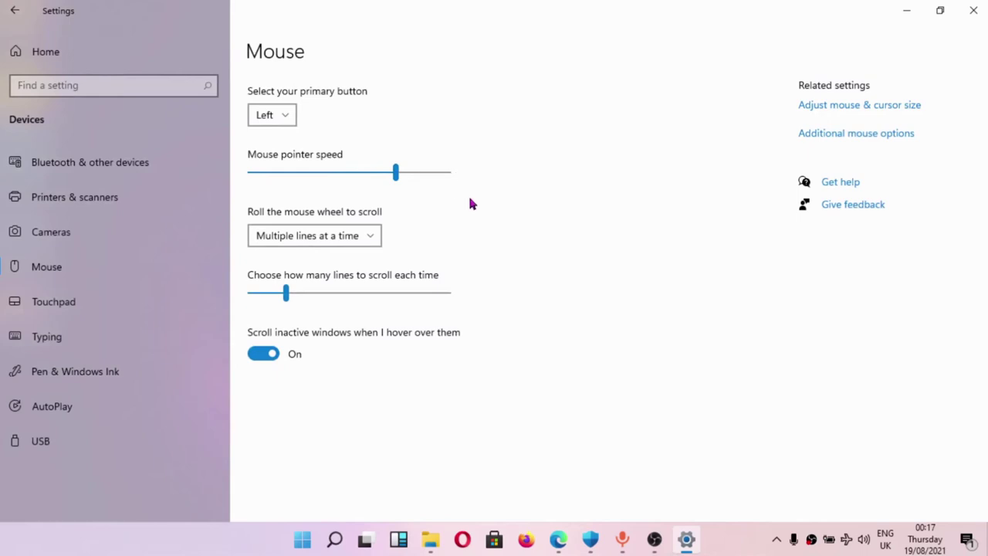
{"action": "left_click", "coordinate": [369, 241]}
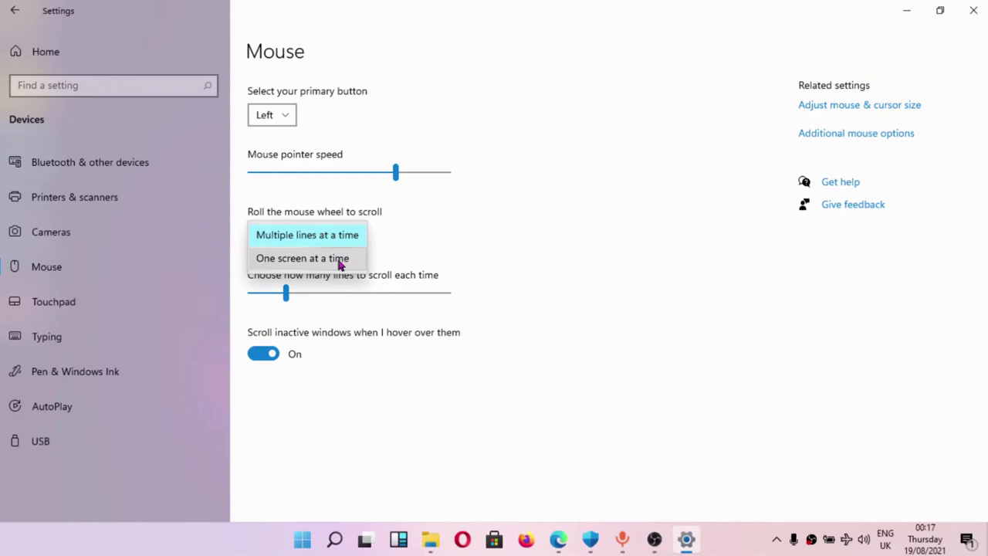
{"action": "left_click", "coordinate": [538, 217]}
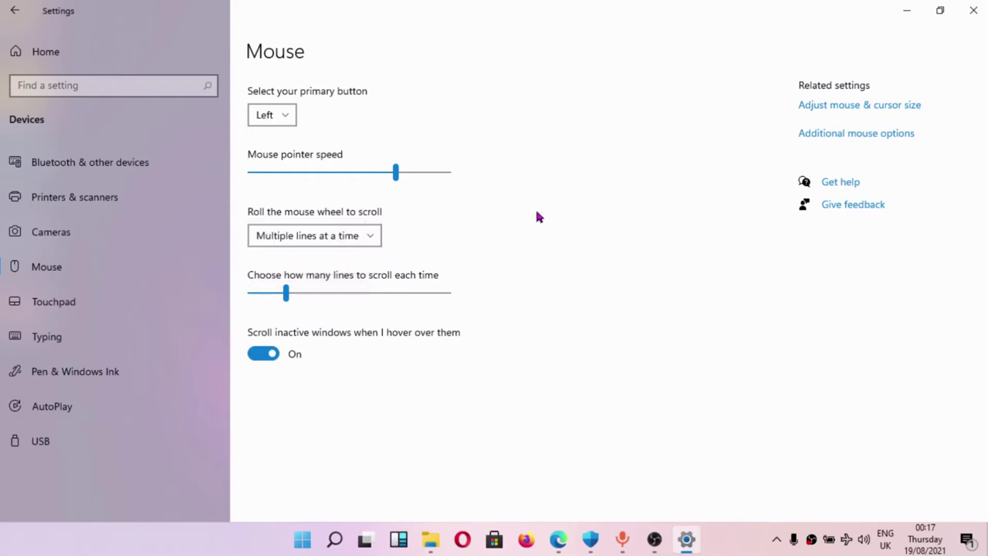
Step: Open the mouse pointer size and colour settings, try the white and black pointer colours, and return to the custom magenta
{"action": "left_click", "coordinate": [843, 108]}
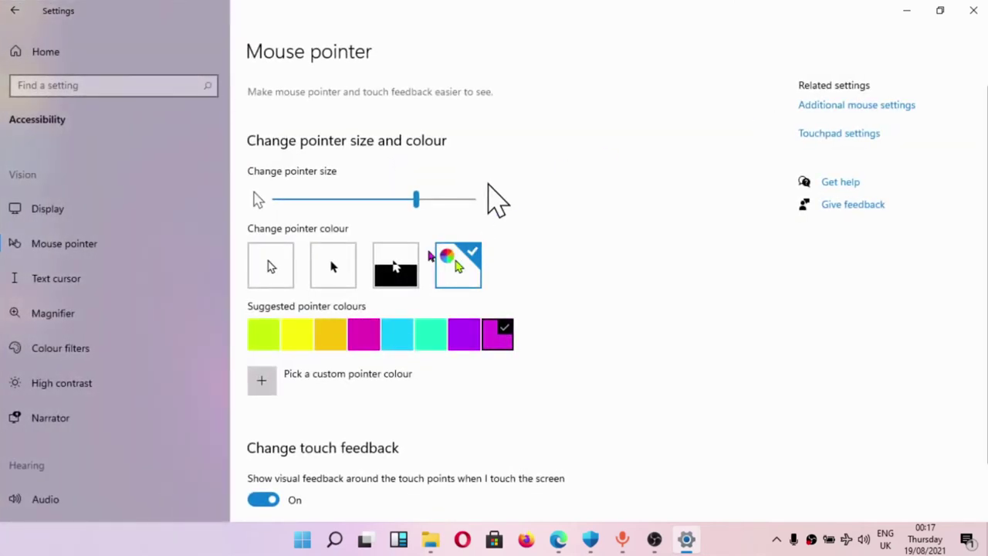
{"action": "left_click", "coordinate": [347, 270]}
{"action": "left_click", "coordinate": [270, 268]}
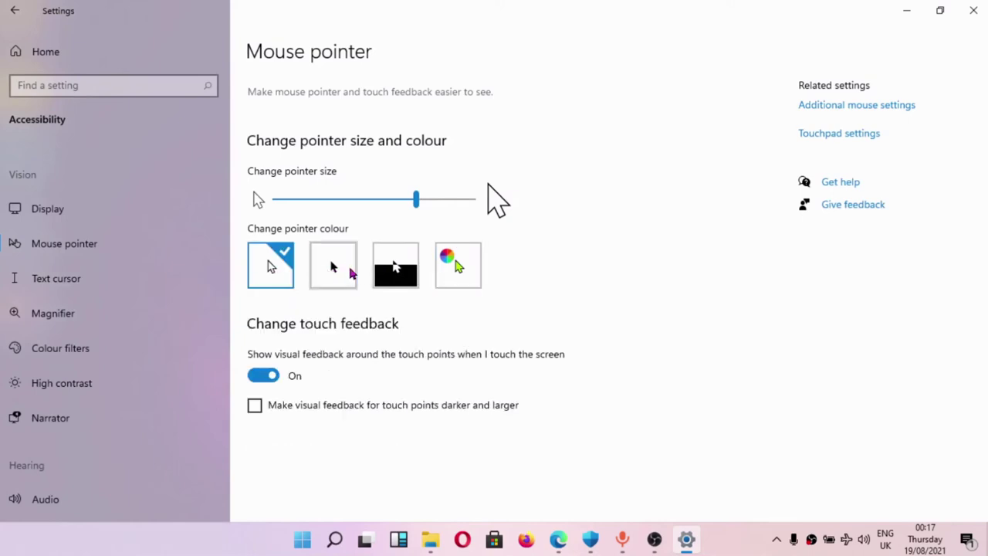
{"action": "left_click", "coordinate": [351, 270]}
{"action": "left_click", "coordinate": [457, 267]}
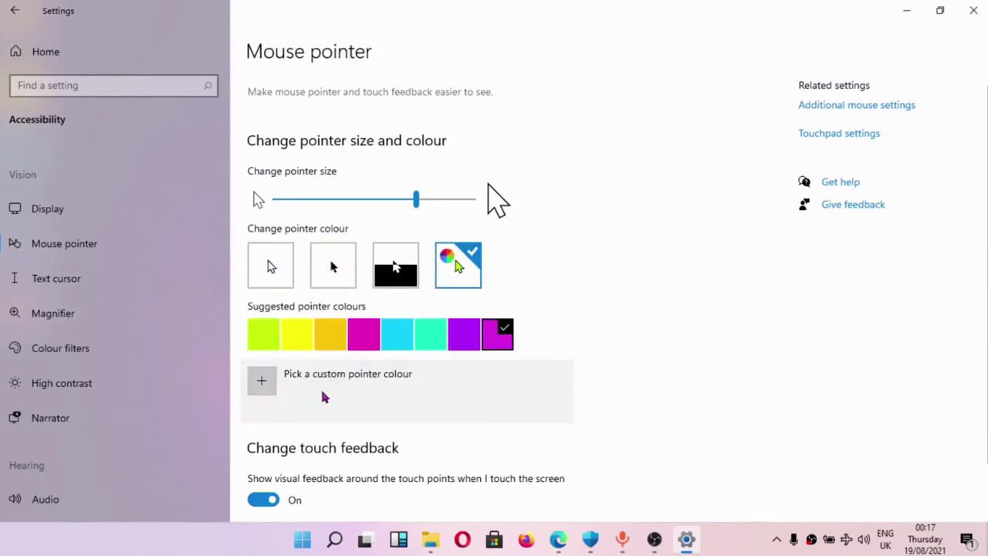
Step: Enlarge the mouse pointer further, close to its maximum size, and minimize the settings window to show the desktop
{"action": "scroll", "coordinate": [354, 402], "scroll_direction": "down", "scroll_amount": 2}
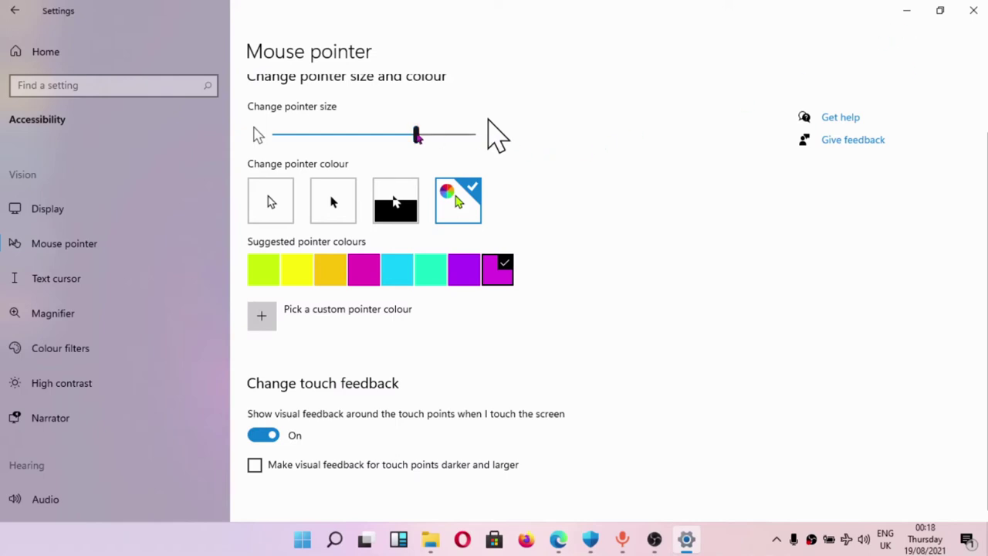
{"action": "left_click_drag", "start_coordinate": [417, 136], "coordinate": [450, 136]}
{"action": "left_click", "coordinate": [907, 10]}
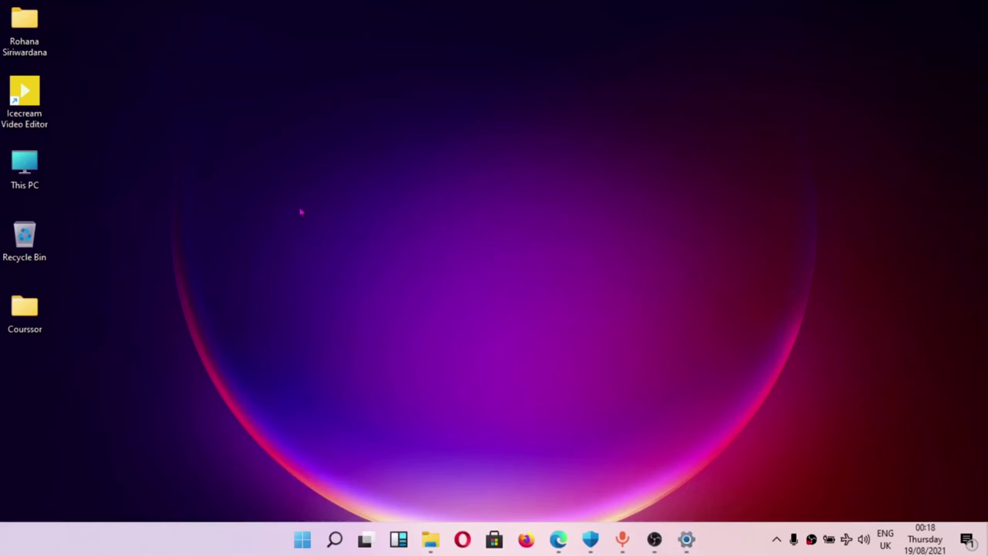
Step: Test the enlarged magenta pointer by refreshing the desktop repeatedly from different spots
{"action": "right_click", "coordinate": [662, 152]}
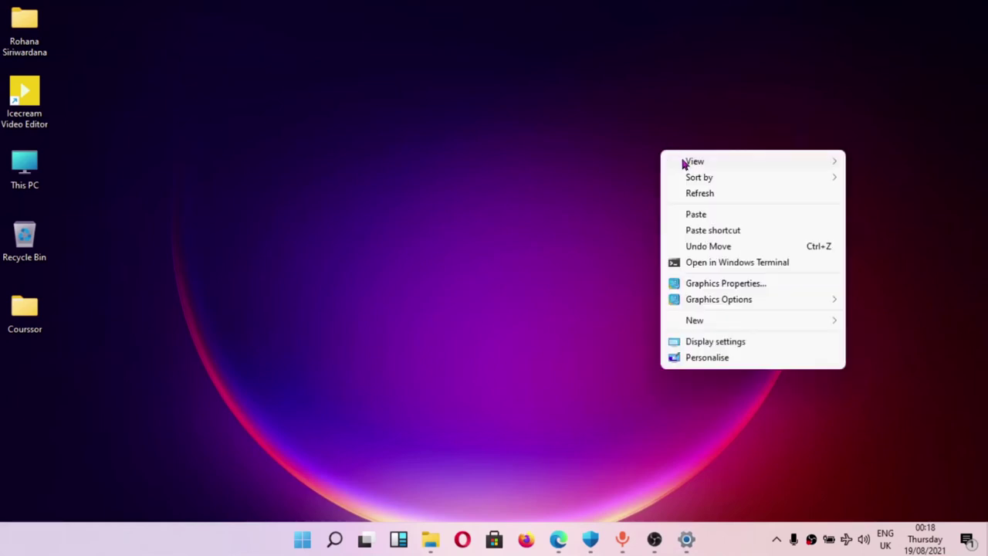
{"action": "left_click", "coordinate": [702, 193]}
{"action": "right_click", "coordinate": [511, 164]}
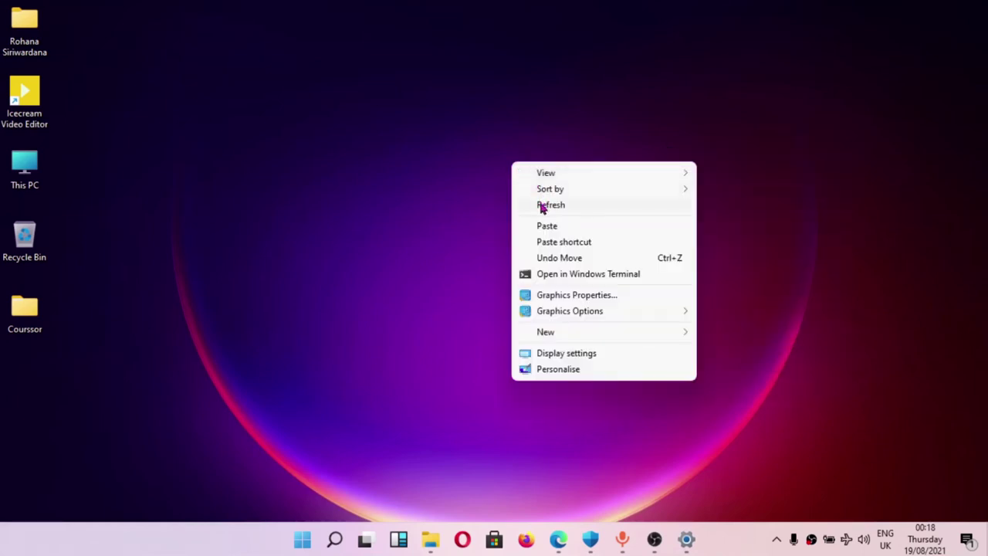
{"action": "left_click", "coordinate": [540, 206]}
{"action": "right_click", "coordinate": [289, 182]}
{"action": "left_click", "coordinate": [328, 221]}
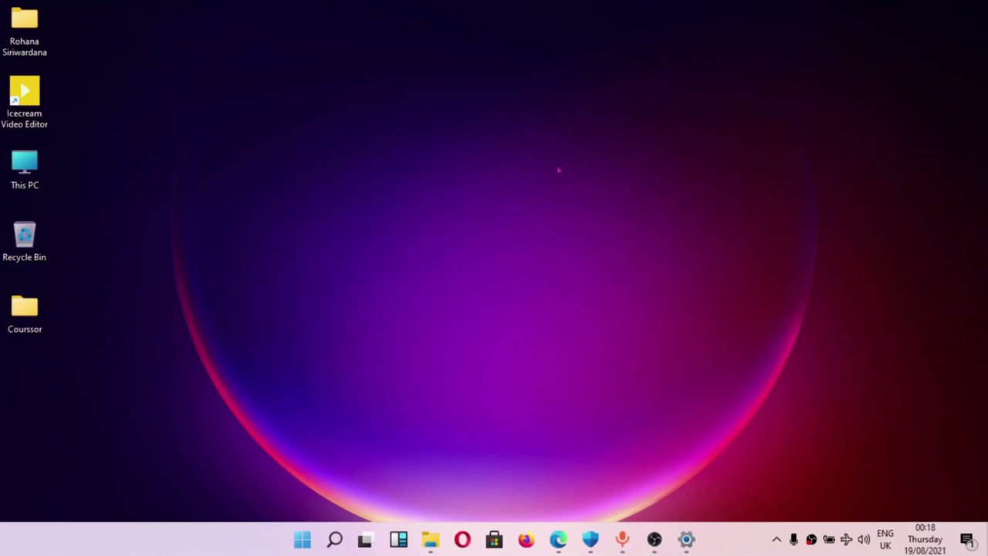
{"action": "right_click", "coordinate": [767, 78]}
{"action": "left_click", "coordinate": [793, 118]}
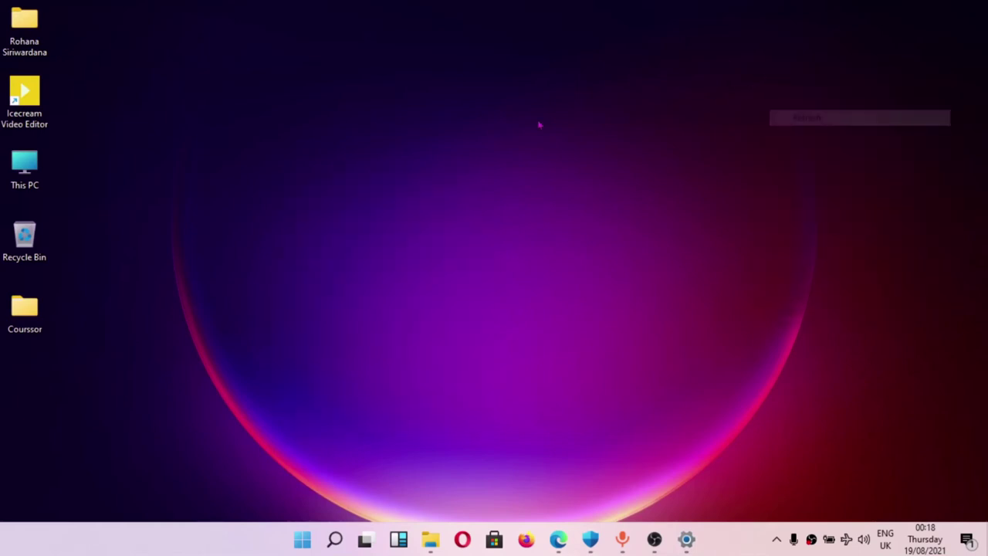
{"action": "right_click", "coordinate": [93, 151]}
{"action": "left_click", "coordinate": [118, 191]}
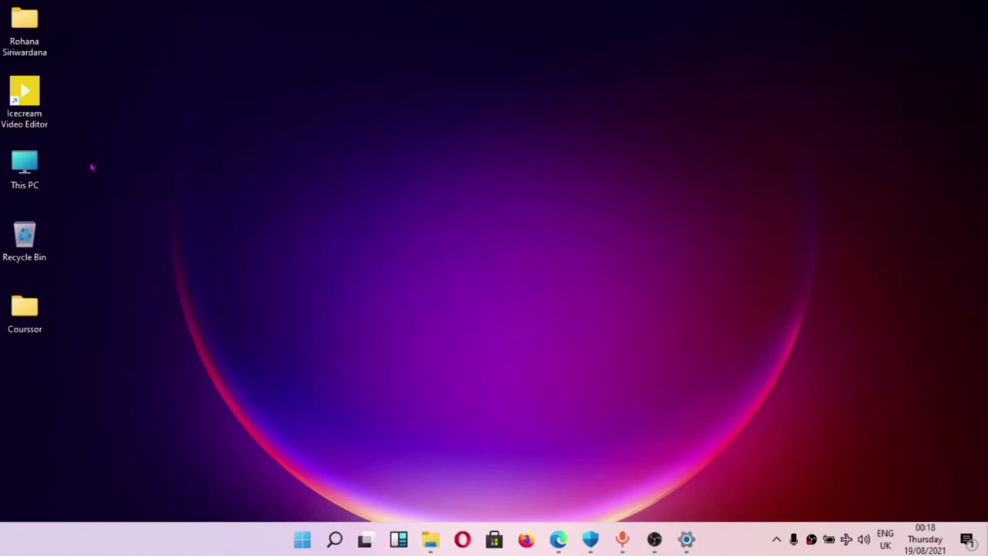
{"action": "right_click", "coordinate": [90, 162]}
{"action": "left_click", "coordinate": [118, 204]}
{"action": "right_click", "coordinate": [103, 167]}
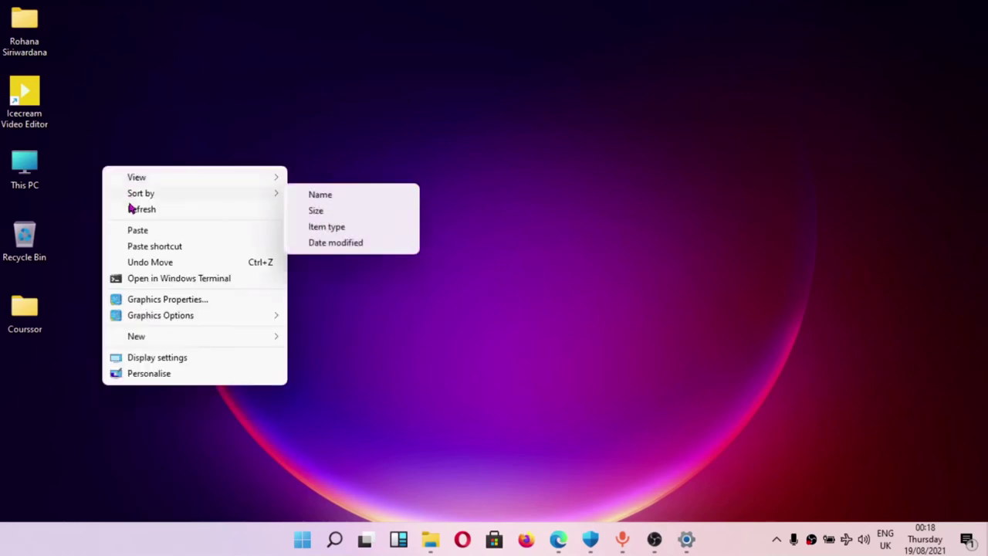
{"action": "left_click", "coordinate": [132, 209]}
{"action": "right_click", "coordinate": [114, 168]}
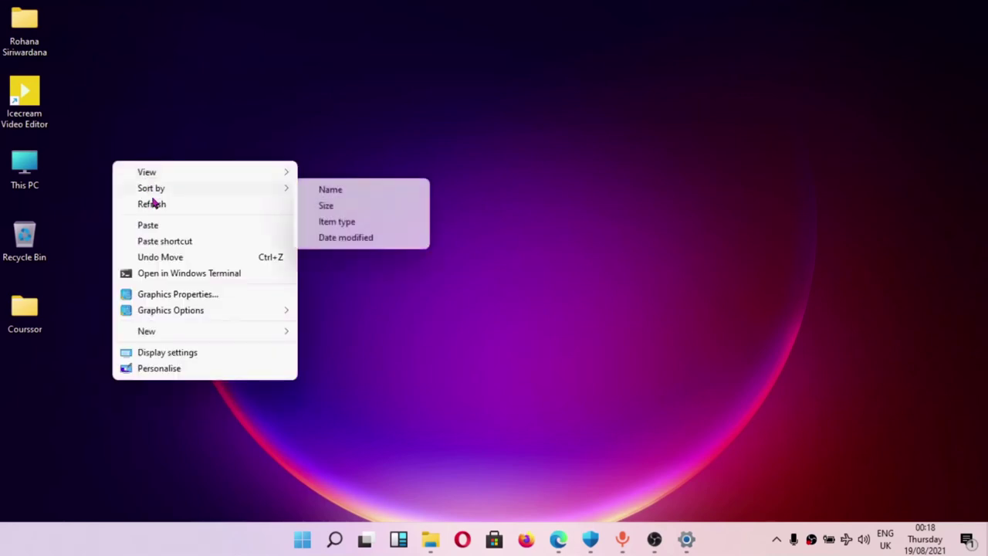
{"action": "left_click", "coordinate": [153, 201]}
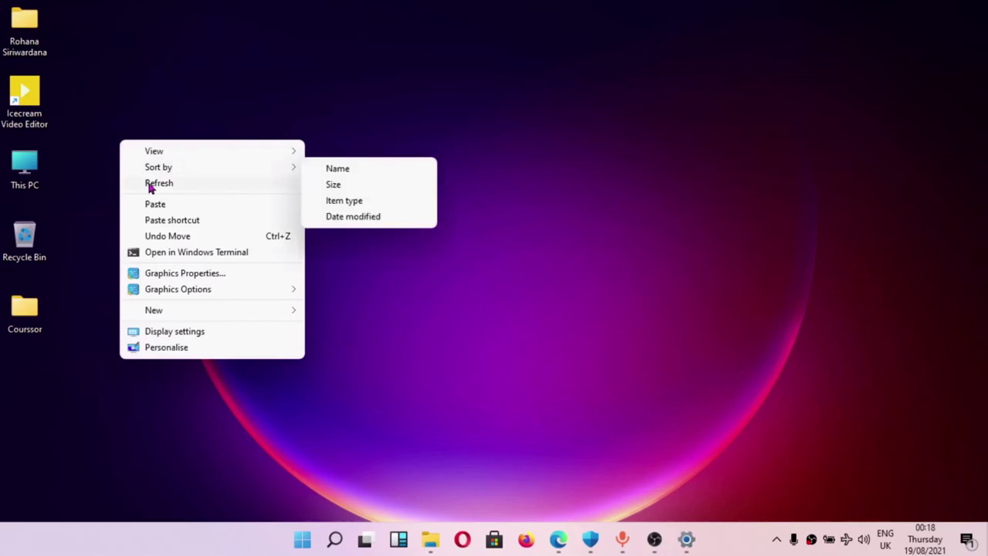
{"action": "left_click", "coordinate": [151, 187]}
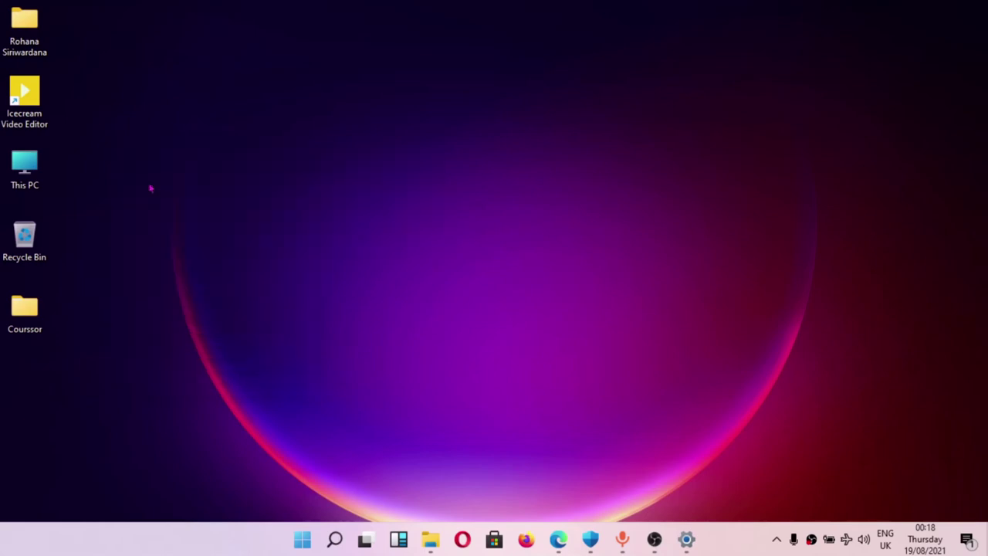
{"action": "right_click", "coordinate": [144, 178]}
{"action": "left_click", "coordinate": [172, 215]}
{"action": "right_click", "coordinate": [128, 189]}
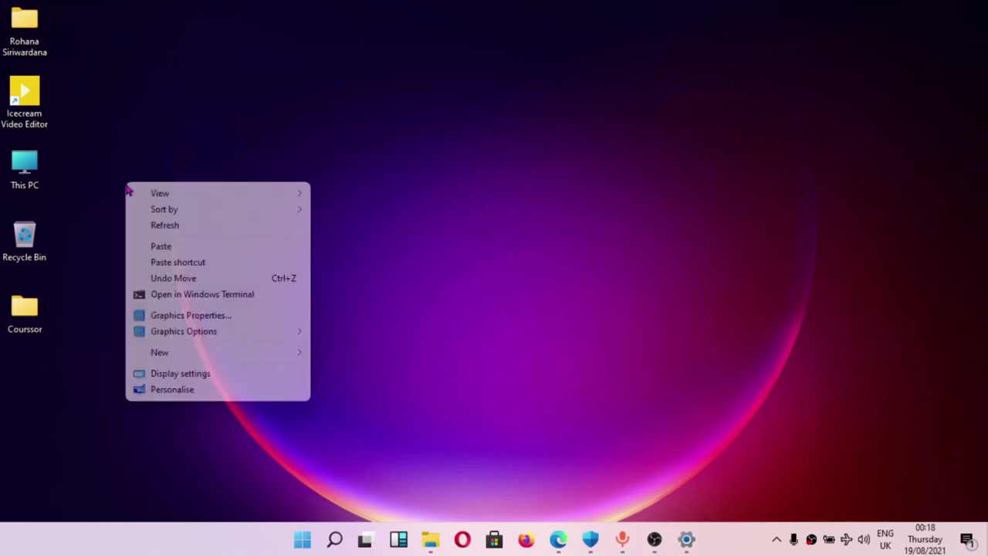
{"action": "left_click", "coordinate": [164, 224]}
{"action": "right_click", "coordinate": [127, 192]}
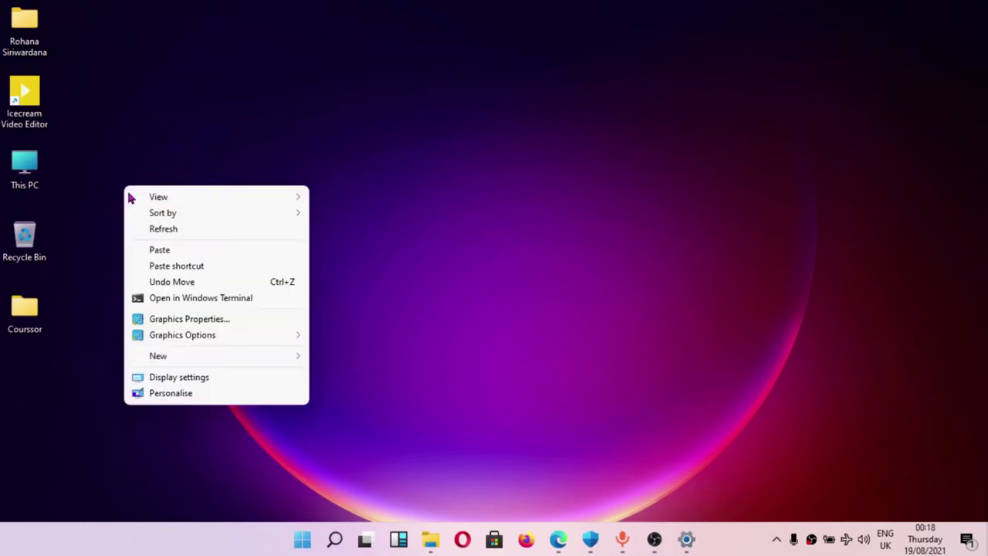
{"action": "left_click", "coordinate": [158, 230]}
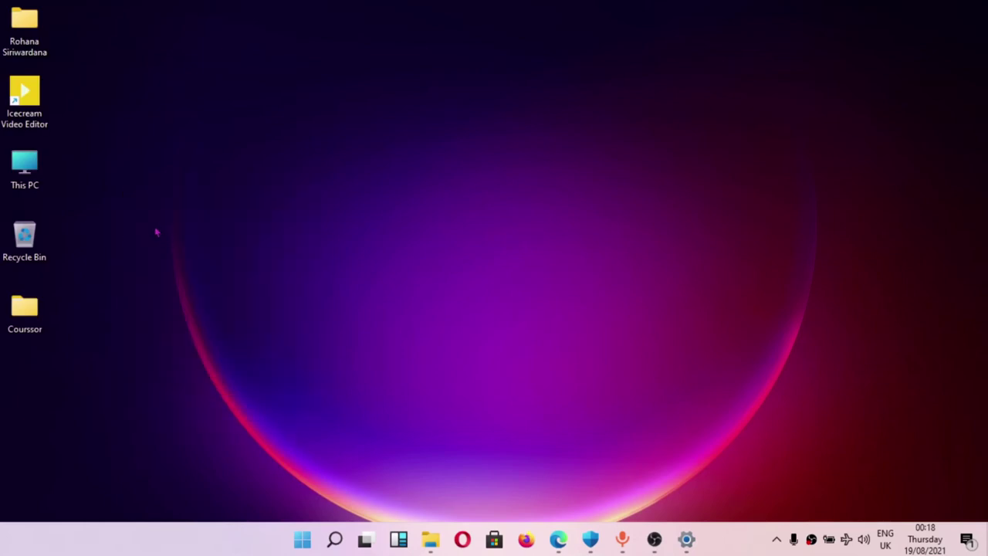
{"action": "right_click", "coordinate": [152, 222]}
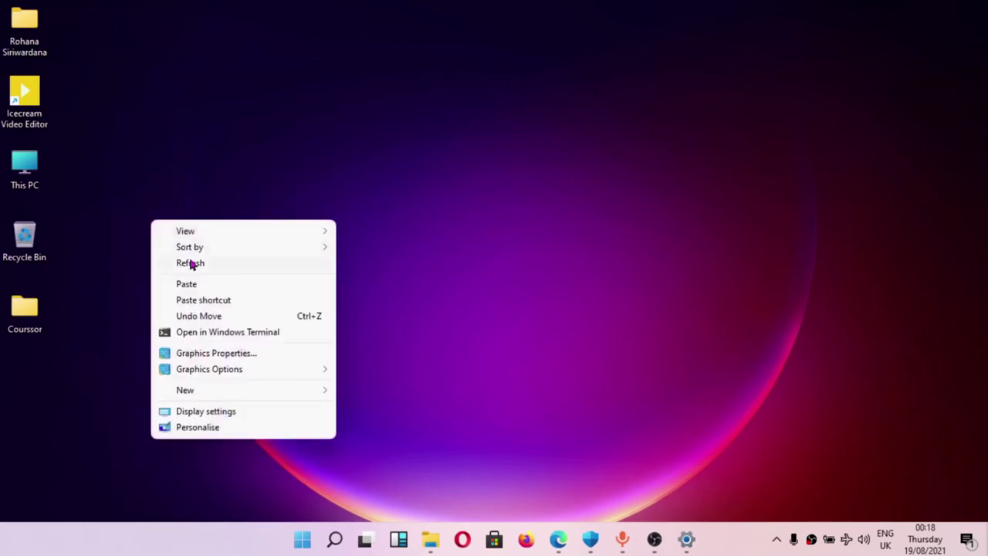
{"action": "left_click", "coordinate": [191, 263]}
{"action": "right_click", "coordinate": [138, 197]}
{"action": "left_click", "coordinate": [168, 239]}
{"action": "right_click", "coordinate": [127, 176]}
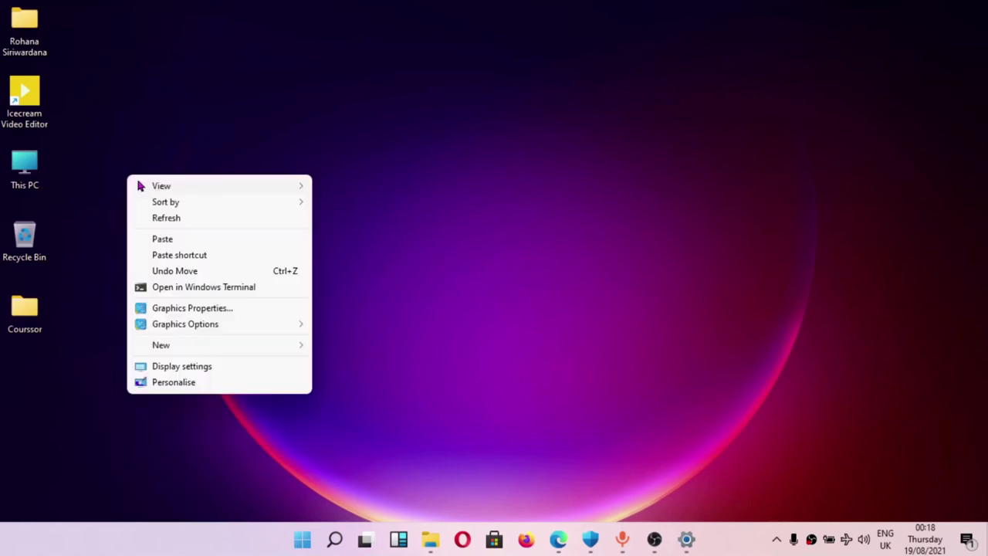
{"action": "left_click", "coordinate": [165, 217]}
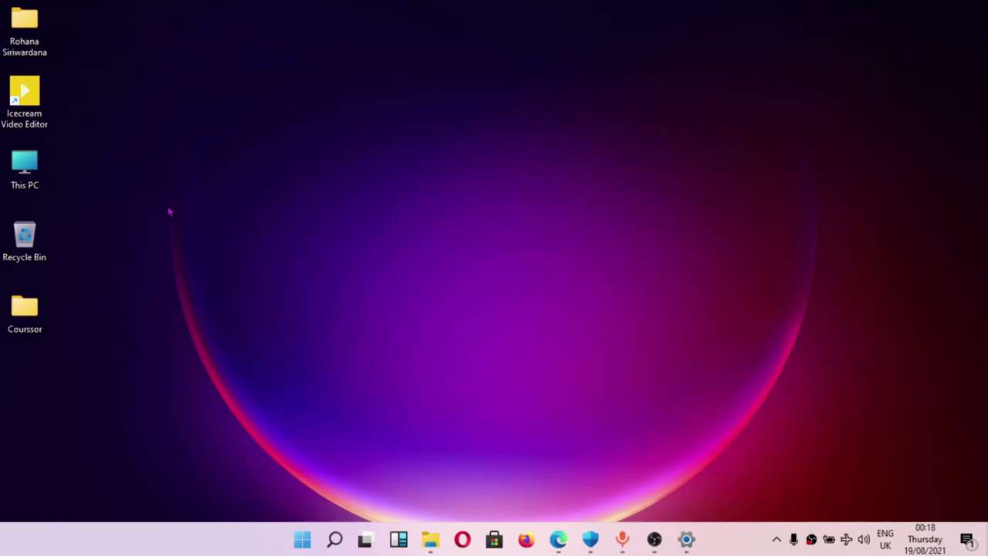
{"action": "right_click", "coordinate": [164, 206]}
{"action": "left_click", "coordinate": [206, 246]}
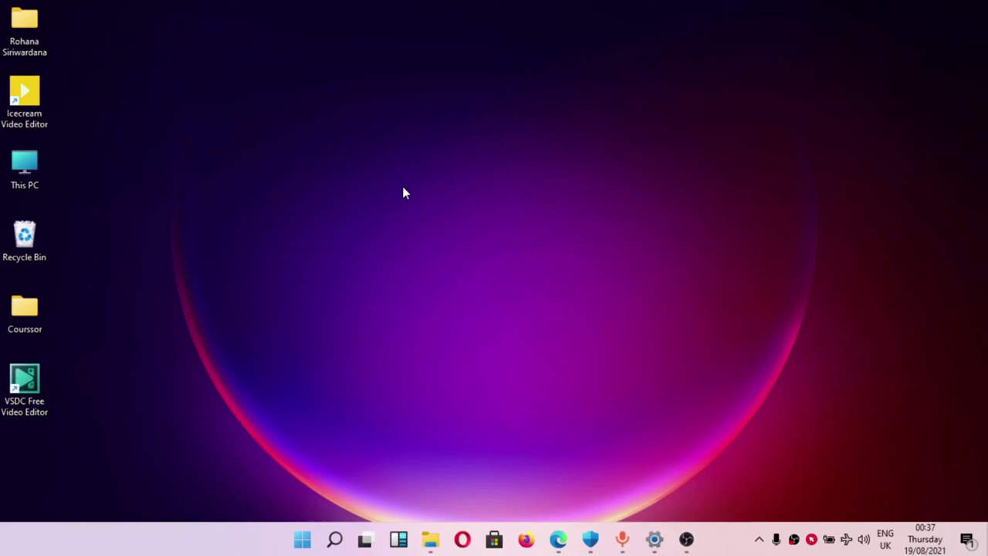
Step: Test the white pointer by refreshing the desktop several times
{"action": "right_click", "coordinate": [400, 152]}
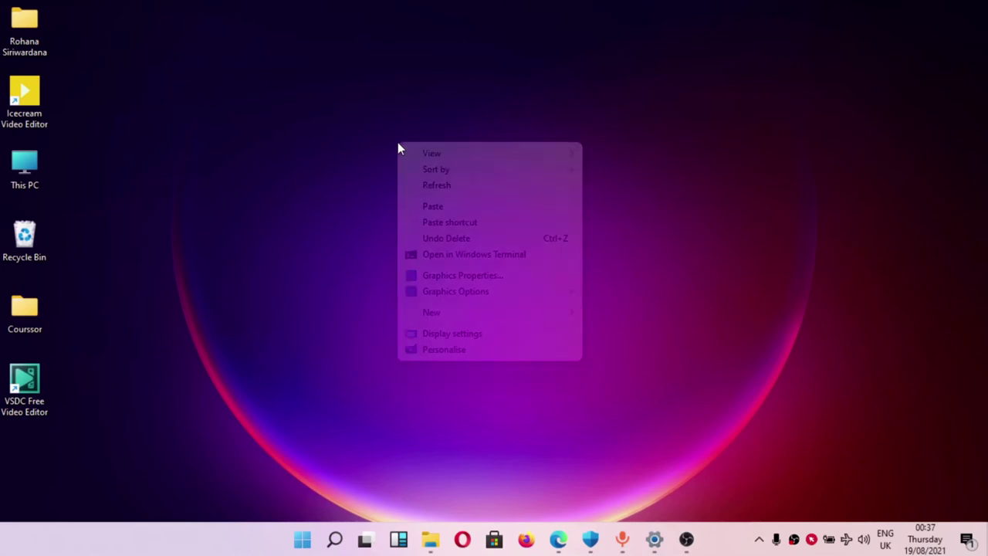
{"action": "left_click", "coordinate": [438, 187]}
{"action": "right_click", "coordinate": [350, 131]}
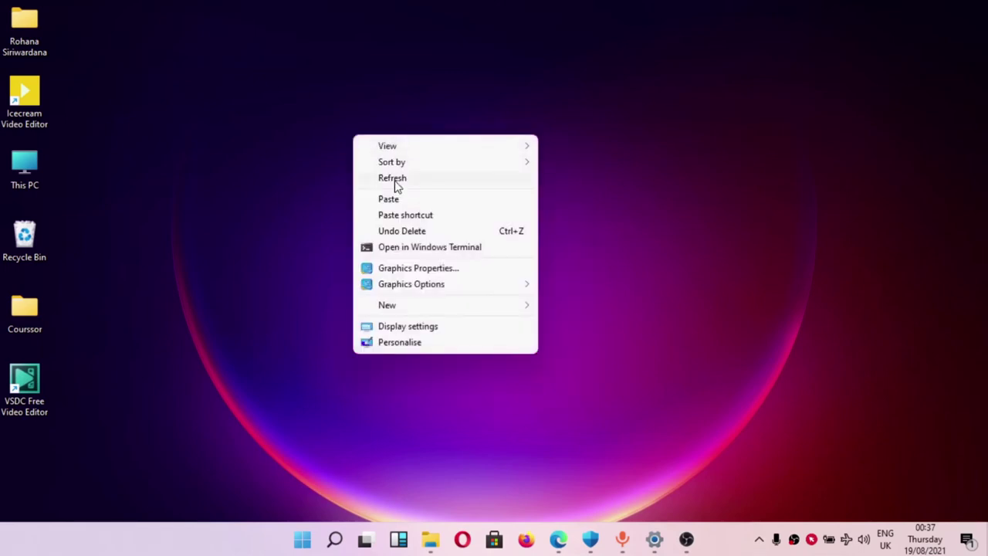
{"action": "left_click", "coordinate": [396, 178]}
{"action": "right_click", "coordinate": [345, 166]}
{"action": "left_click", "coordinate": [399, 207]}
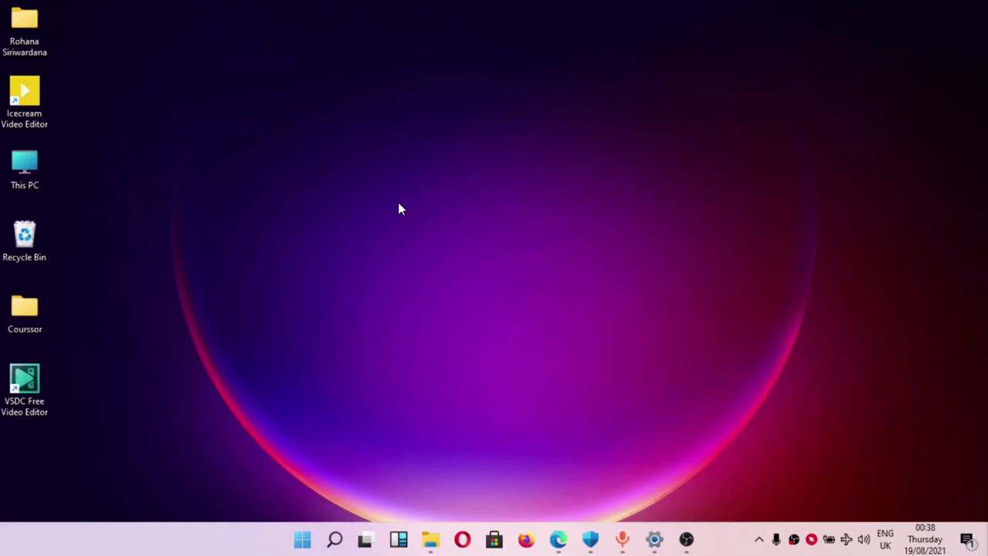
{"action": "right_click", "coordinate": [399, 209]}
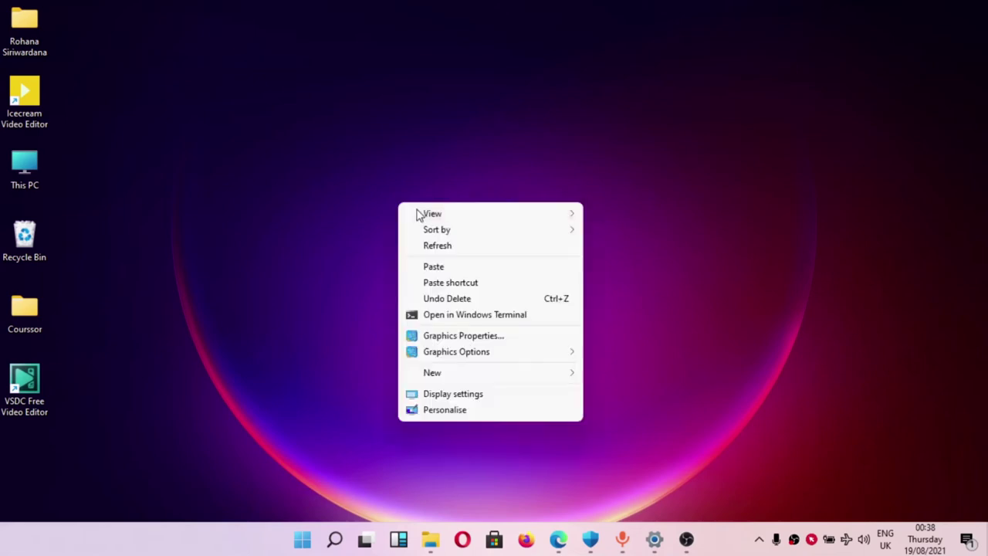
{"action": "left_click", "coordinate": [440, 247]}
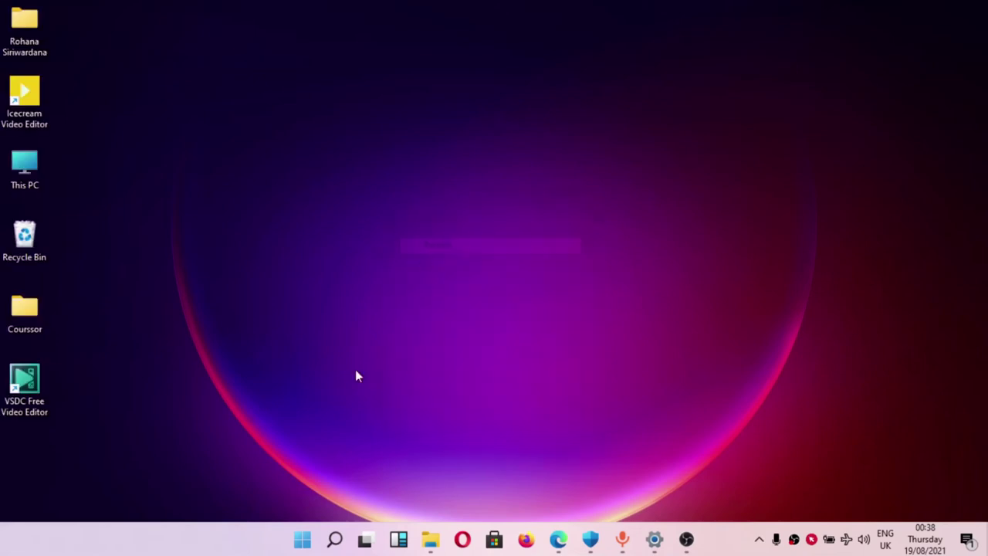
Step: Search Windows for "mou", open the mouse settings and go to the mouse and cursor size options
{"action": "left_click", "coordinate": [302, 540]}
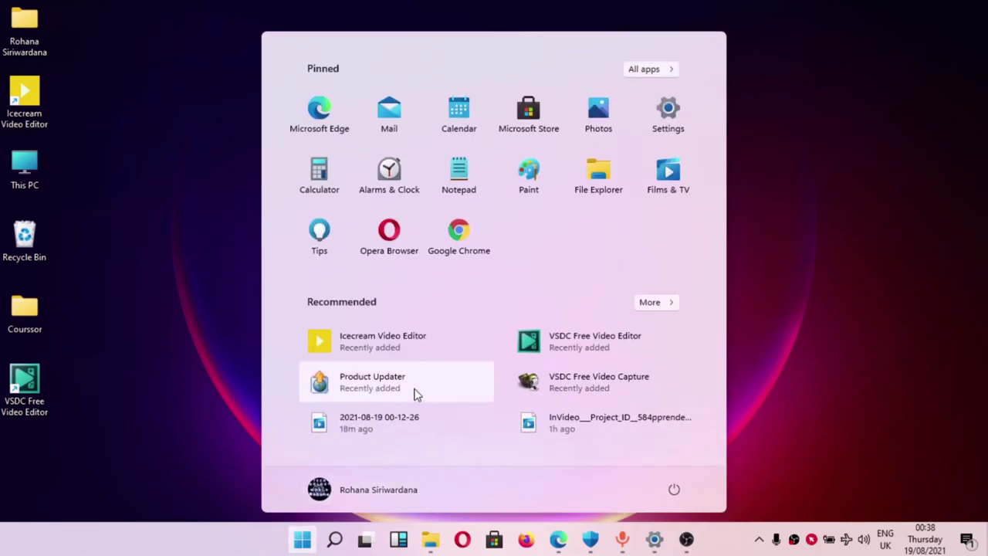
{"action": "type", "text": "s"}
{"action": "key", "text": "BackSpace"}
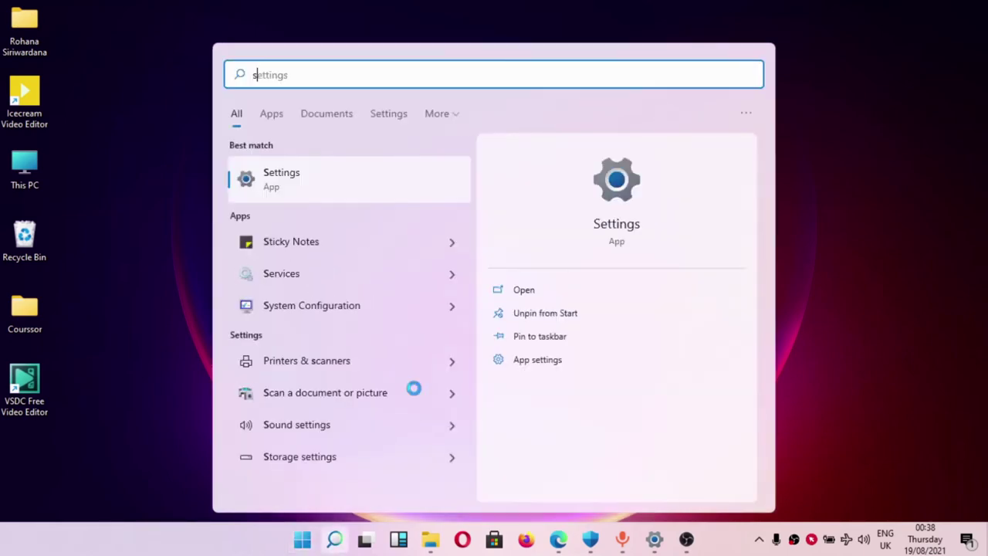
{"action": "type", "text": "mou"}
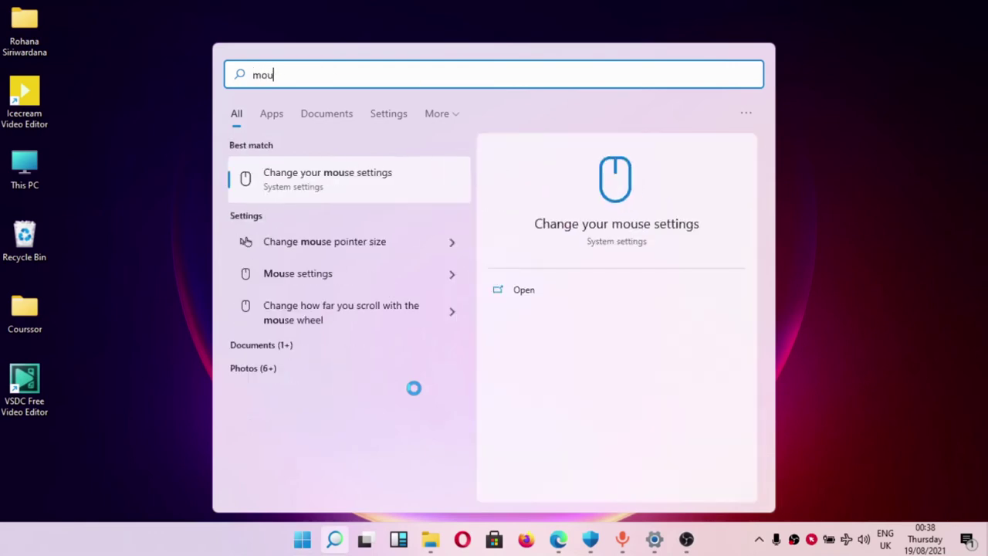
{"action": "left_click", "coordinate": [628, 212]}
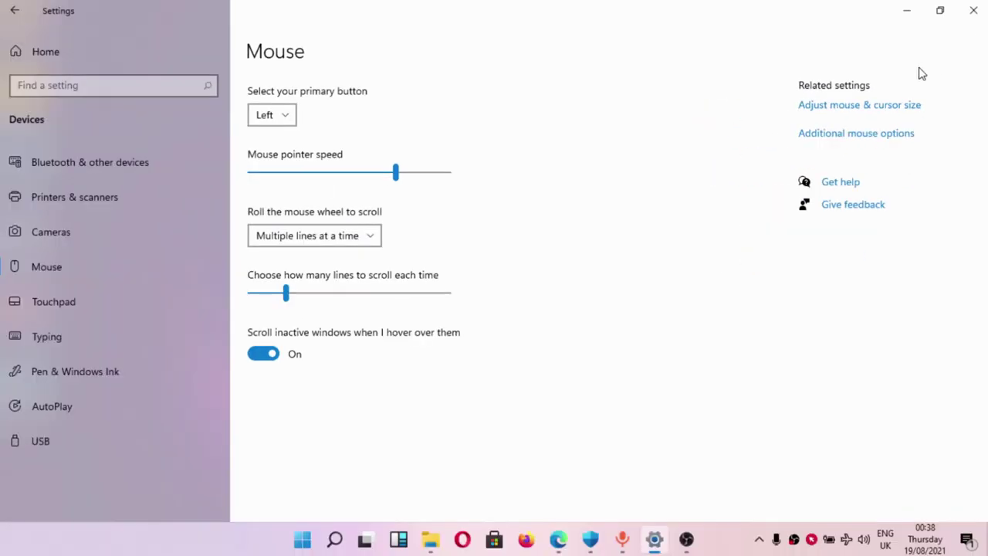
{"action": "left_click", "coordinate": [850, 110]}
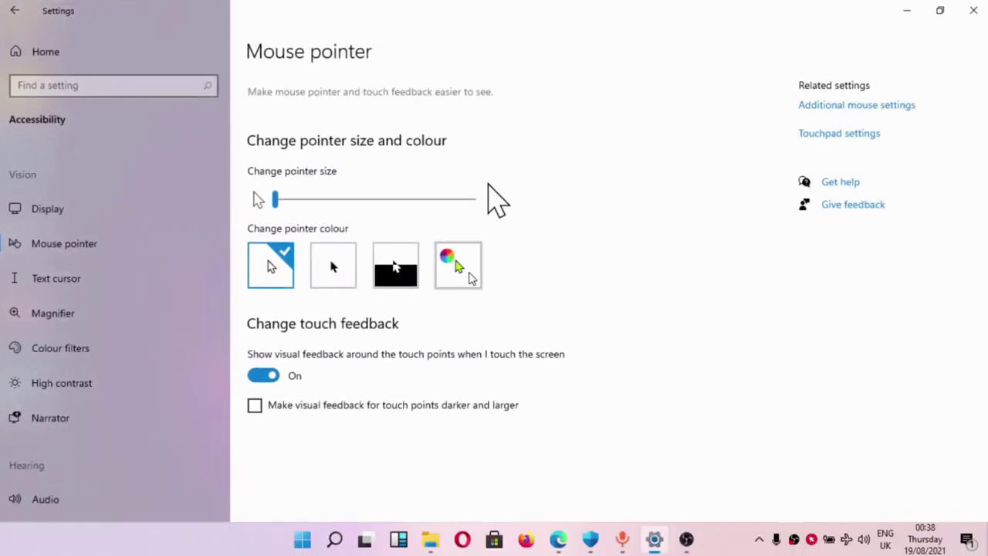
Step: Try the custom, white and black pointer colours, choose the inverted black-and-white pointer, and set the pointer size to maximum
{"action": "left_click", "coordinate": [469, 276]}
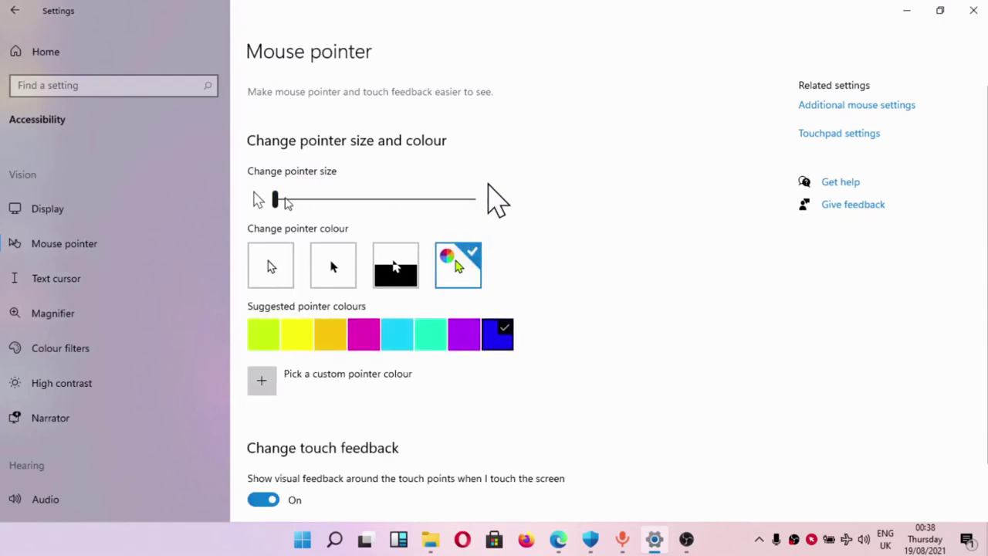
{"action": "left_click_drag", "start_coordinate": [277, 202], "coordinate": [402, 202]}
{"action": "left_click", "coordinate": [273, 263]}
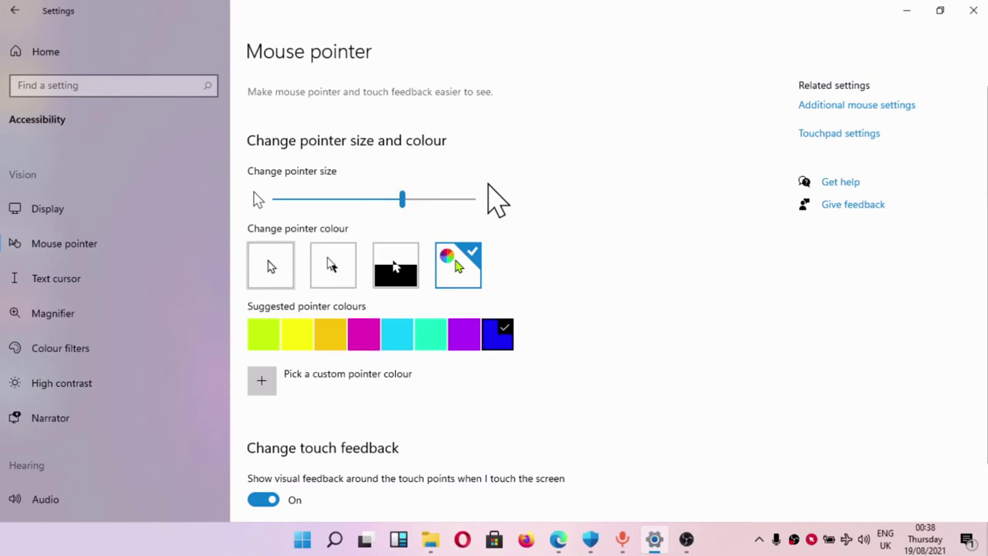
{"action": "left_click", "coordinate": [340, 267]}
{"action": "left_click", "coordinate": [383, 270]}
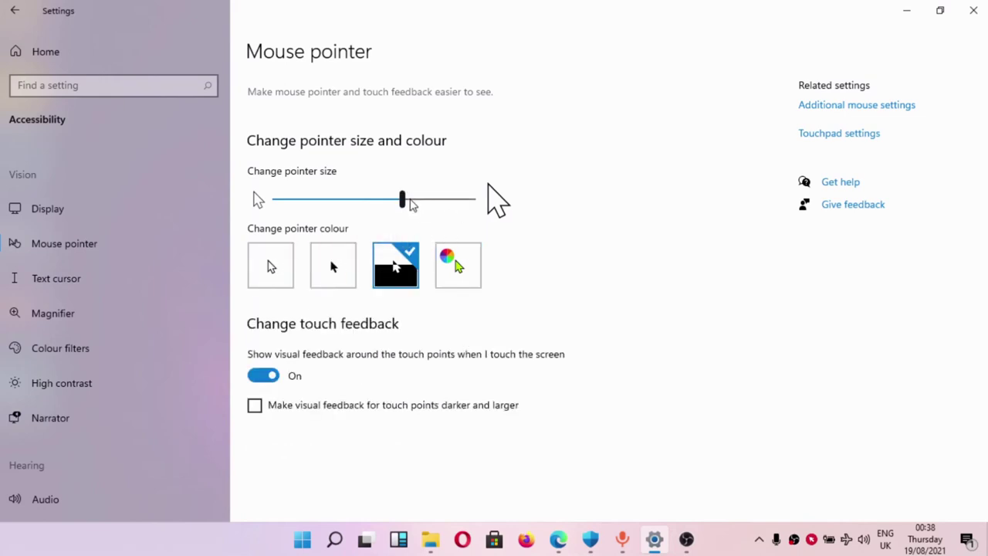
{"action": "left_click_drag", "start_coordinate": [410, 203], "coordinate": [473, 205]}
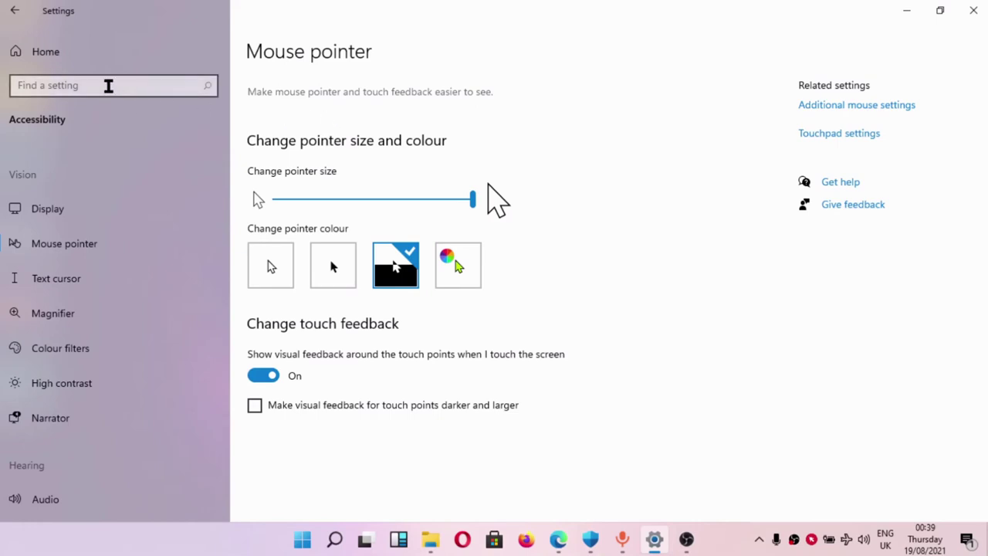
Step: Minimize the Settings window and test the enlarged inverted pointer by refreshing the desktop
{"action": "left_click", "coordinate": [108, 85]}
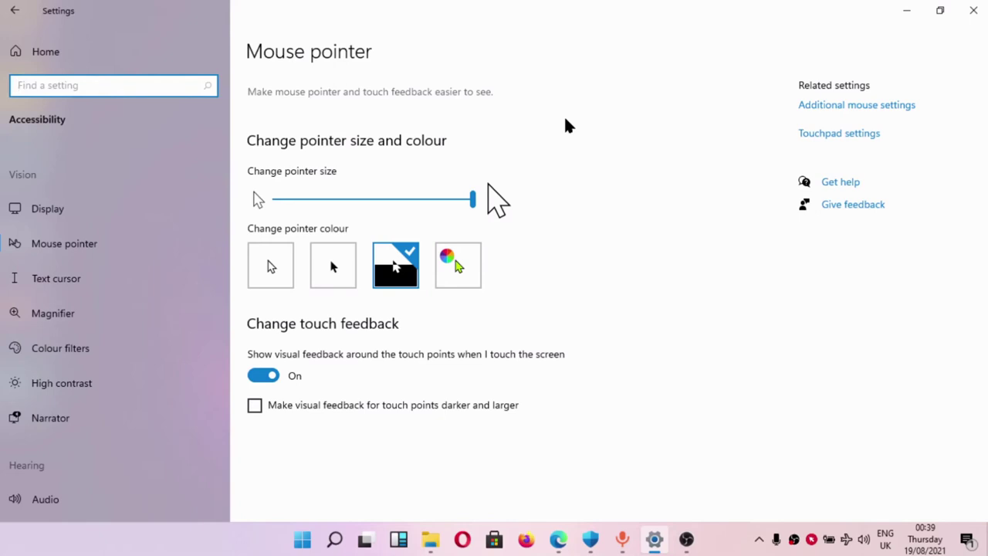
{"action": "left_click", "coordinate": [908, 12]}
{"action": "right_click", "coordinate": [680, 105]}
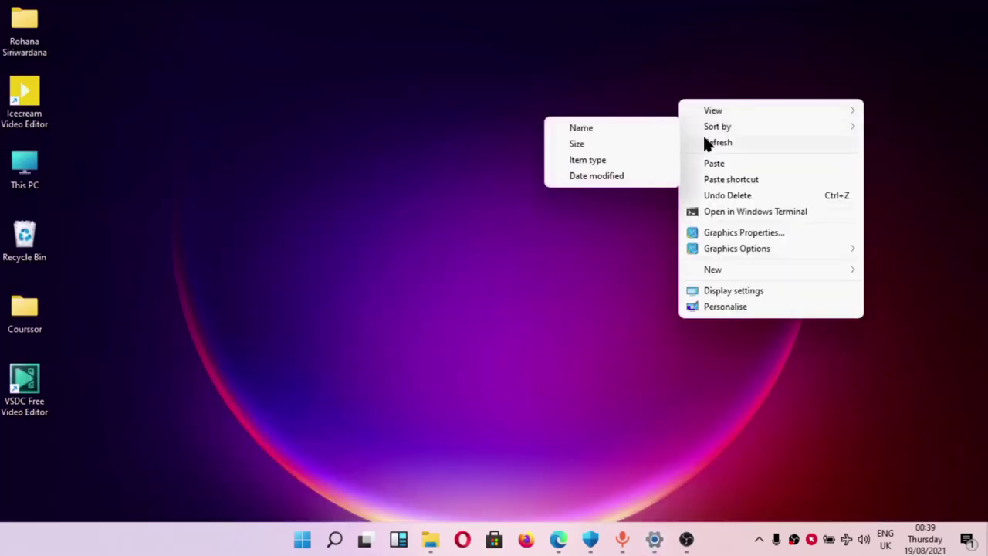
{"action": "left_click", "coordinate": [707, 145]}
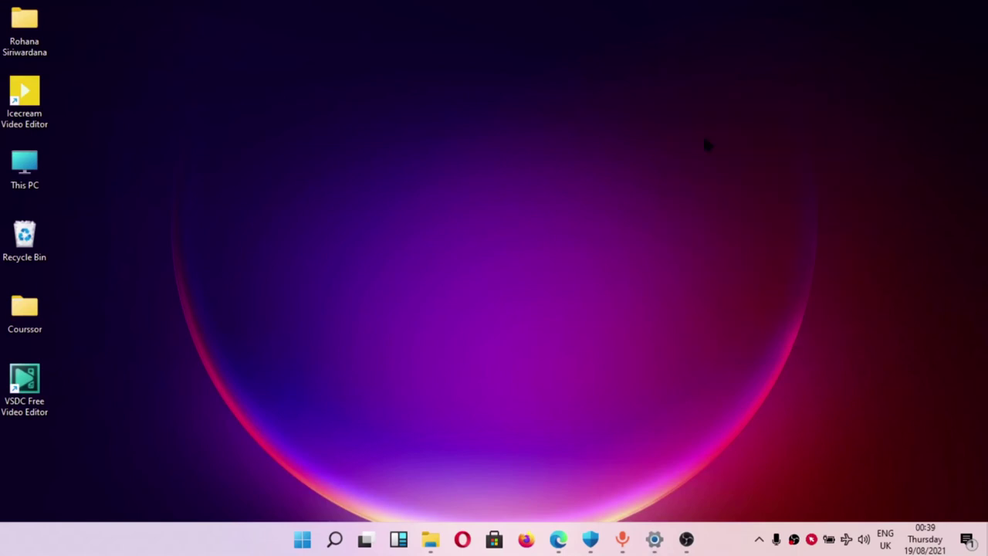
Step: Turn on the Cursor Highlighter highlight and test it by refreshing the desktop
{"action": "left_click", "coordinate": [813, 540]}
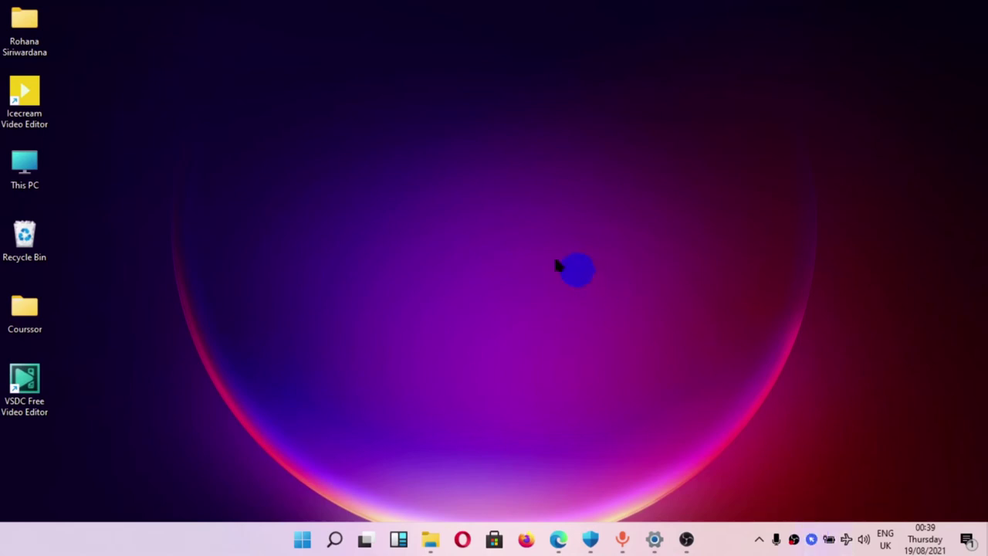
{"action": "right_click", "coordinate": [375, 184]}
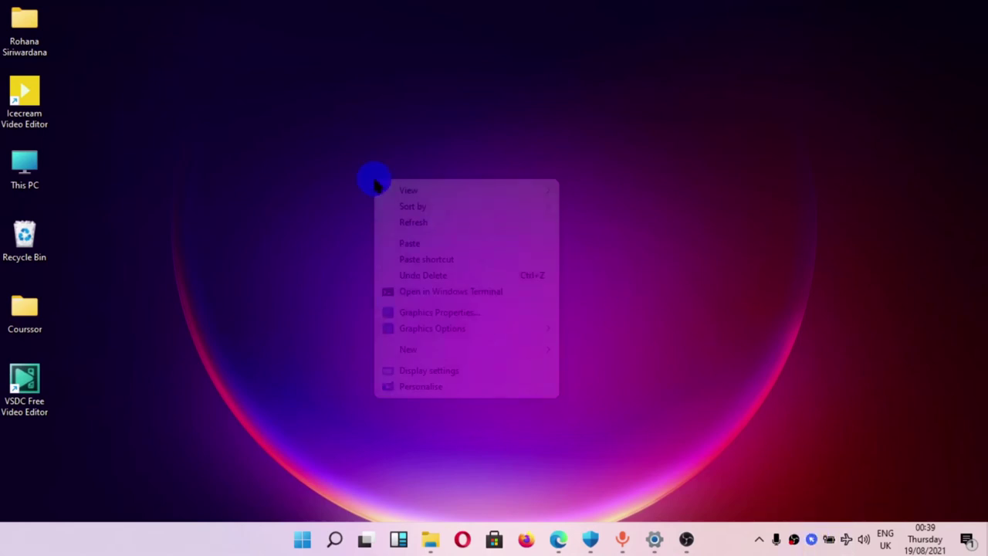
{"action": "left_click", "coordinate": [419, 223]}
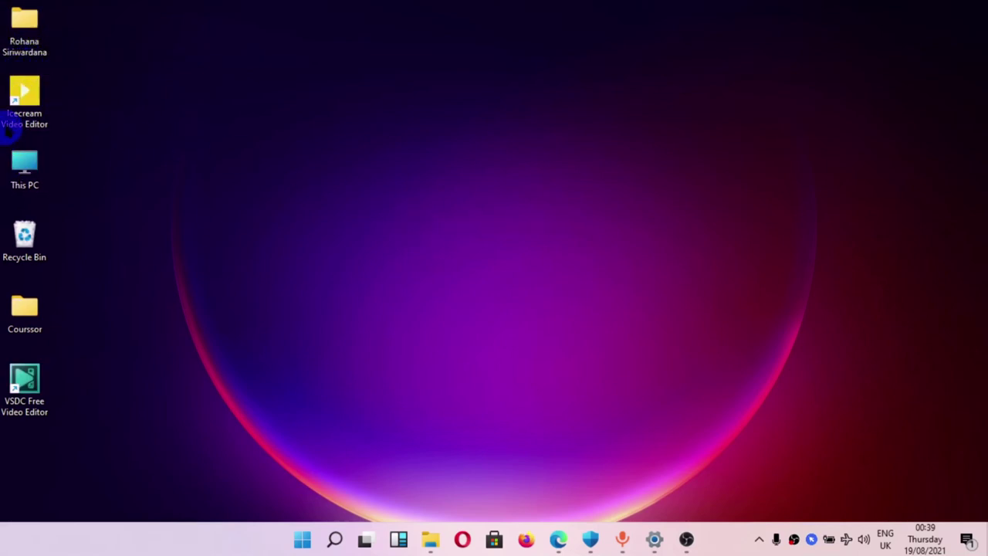
Step: Open the Cursor Highlighter options, look through the highlight and general settings, and refresh the desktop to test the highlight
{"action": "right_click", "coordinate": [811, 539]}
{"action": "left_click", "coordinate": [832, 396]}
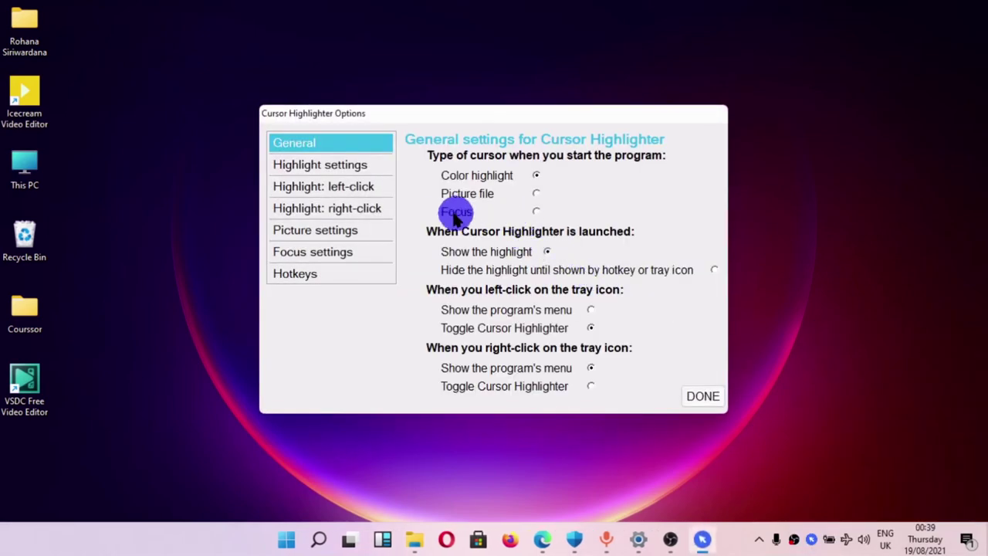
{"action": "left_click", "coordinate": [310, 162]}
{"action": "left_click", "coordinate": [304, 145]}
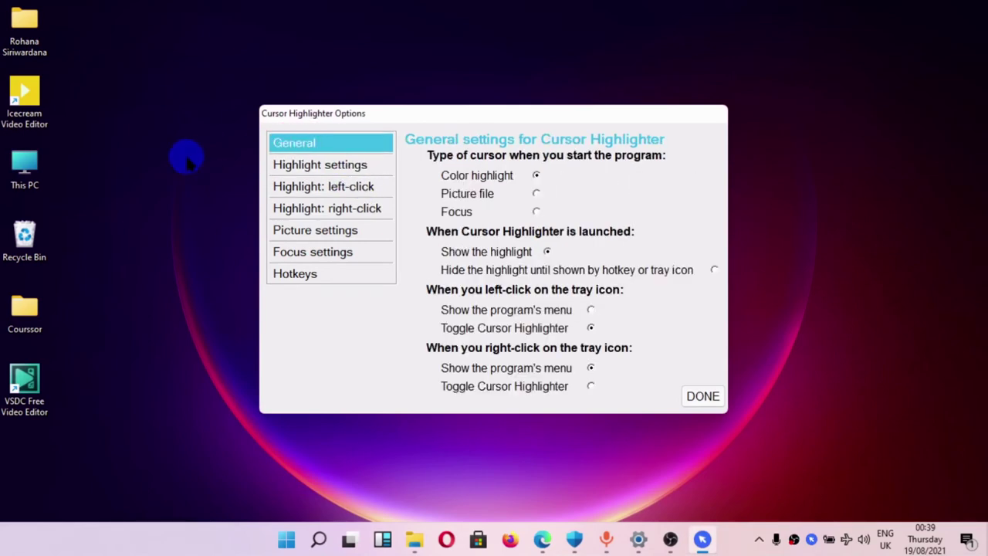
{"action": "right_click", "coordinate": [137, 176]}
{"action": "left_click", "coordinate": [170, 211]}
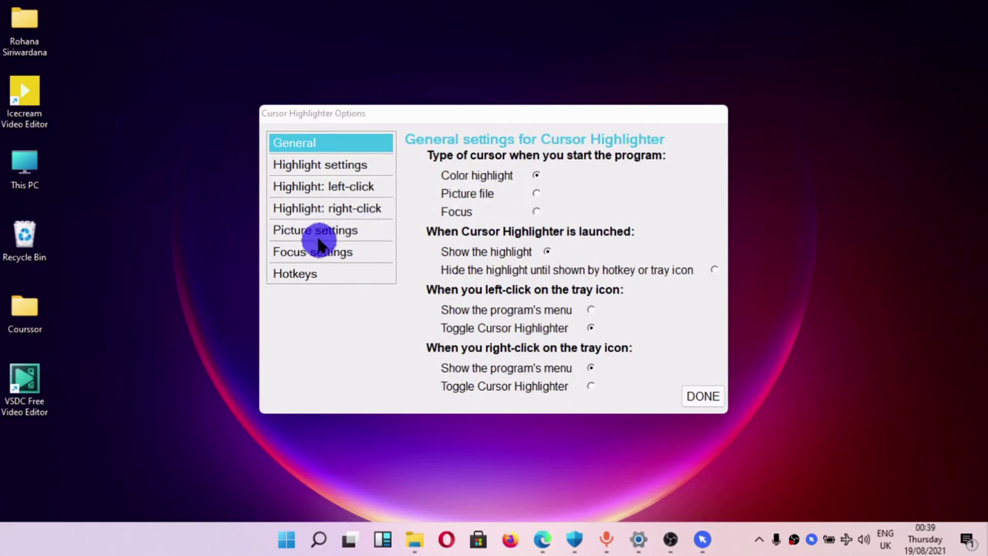
Step: Review the right-click and left-click highlight options, and raise the width in the highlight settings to 52
{"action": "left_click", "coordinate": [315, 211]}
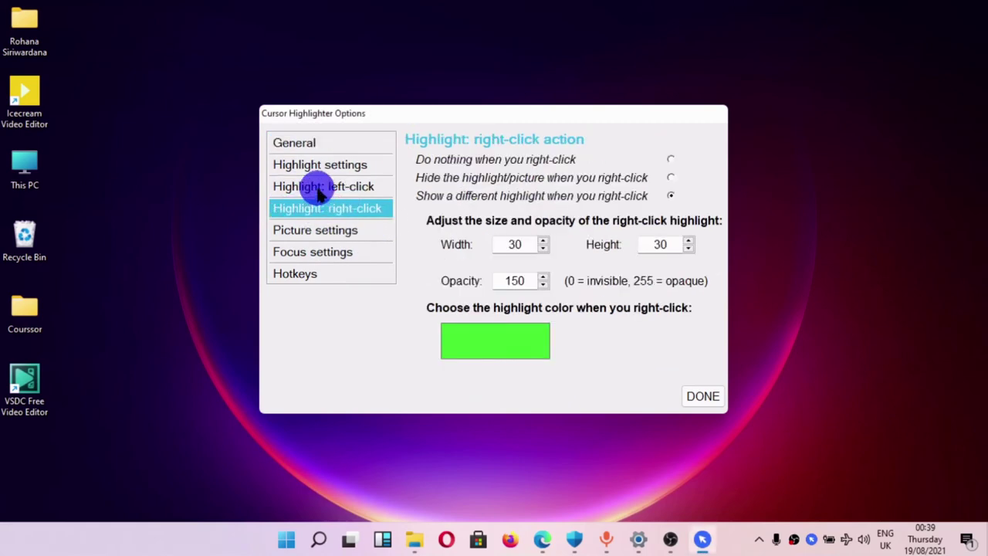
{"action": "left_click", "coordinate": [318, 191]}
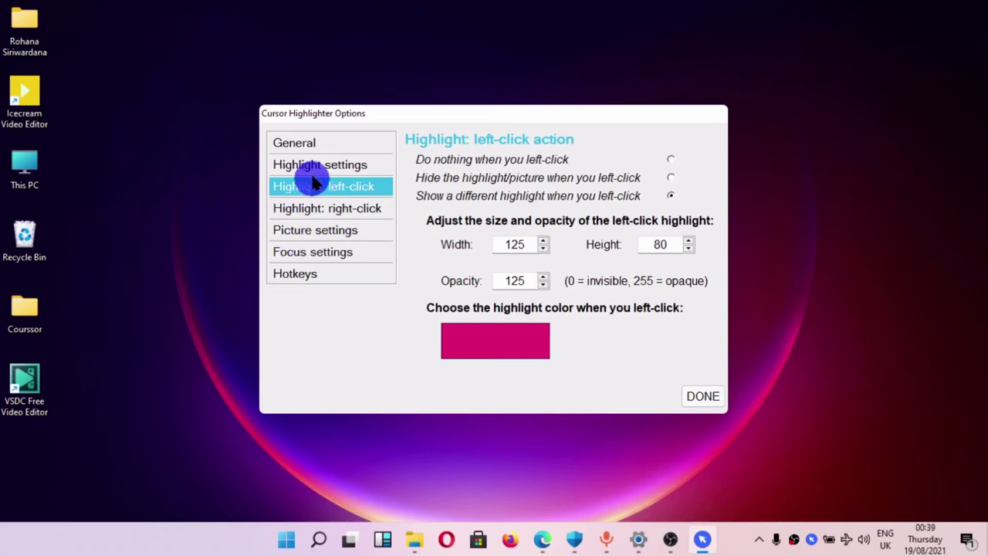
{"action": "left_click", "coordinate": [314, 173]}
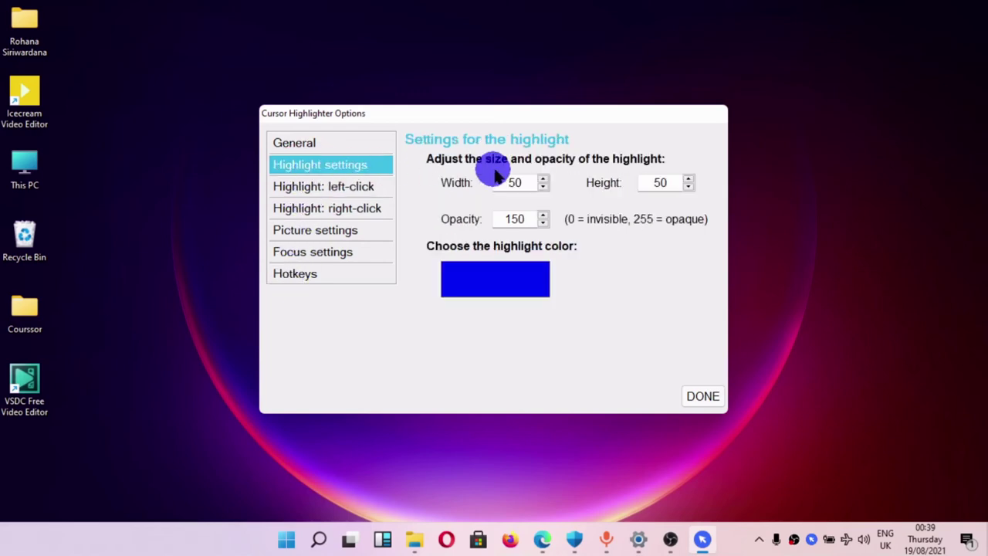
{"action": "left_click", "coordinate": [543, 179]}
{"action": "left_click", "coordinate": [543, 179]}
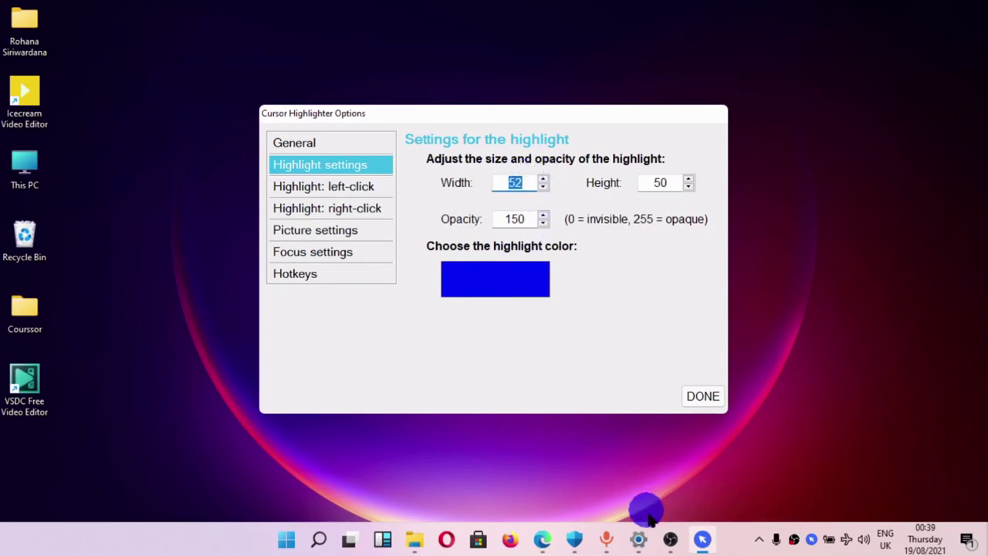
Step: Reduce the Windows mouse pointer size to about a third of its range and minimize the Settings window
{"action": "left_click", "coordinate": [641, 539]}
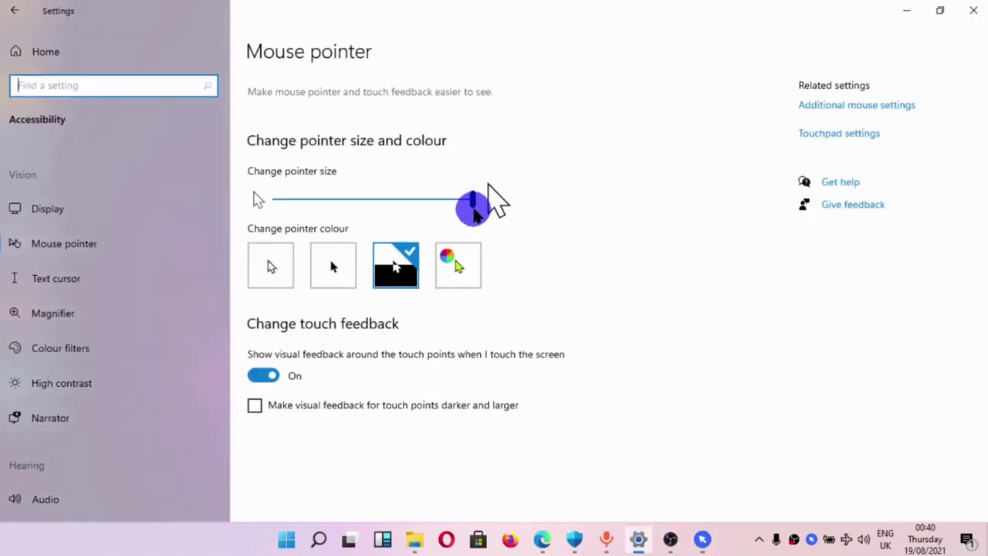
{"action": "left_click_drag", "start_coordinate": [472, 201], "coordinate": [347, 203]}
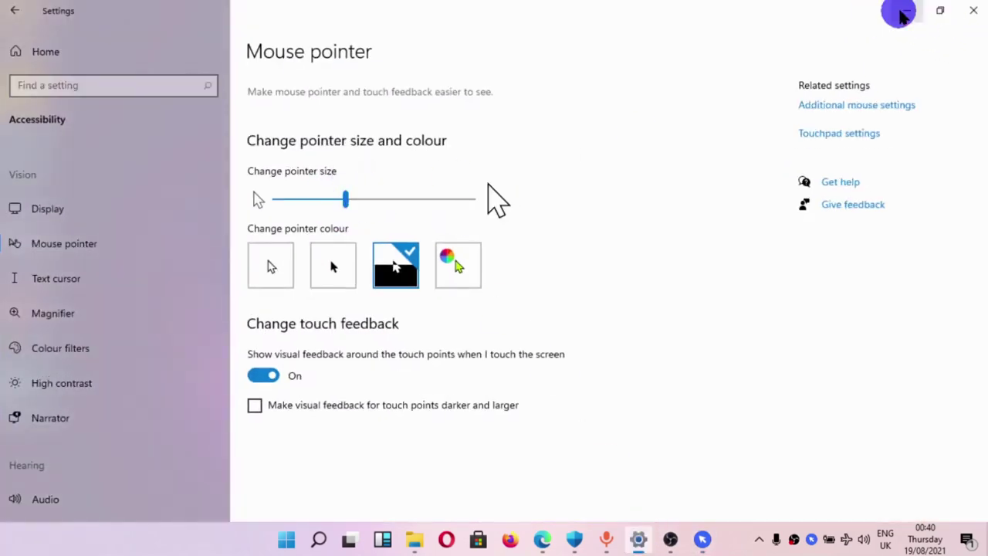
{"action": "left_click", "coordinate": [900, 13]}
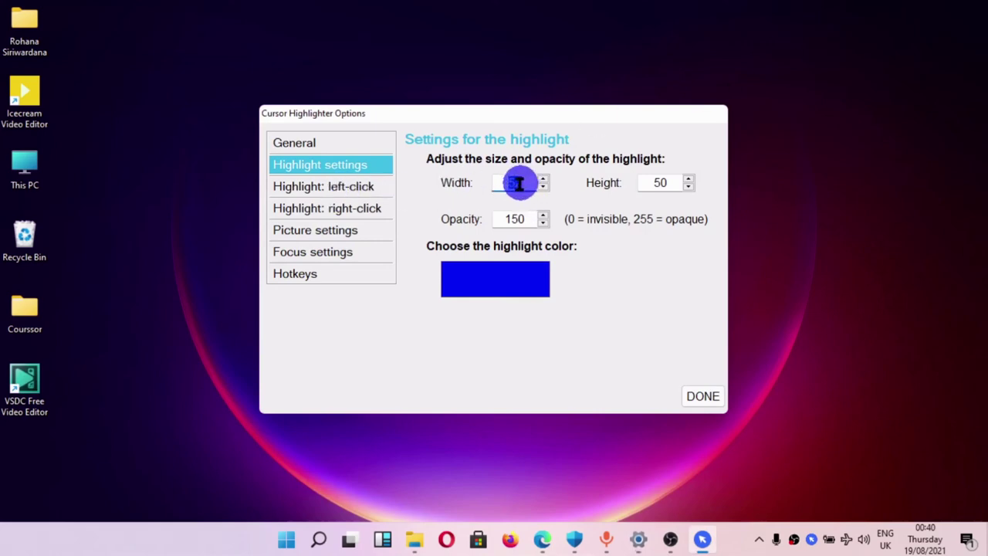
Step: Set both the width and the height of the cursor highlight to 200
{"action": "type", "text": "200"}
{"action": "left_click_drag", "start_coordinate": [681, 181], "coordinate": [637, 189]}
{"action": "type", "text": "200"}
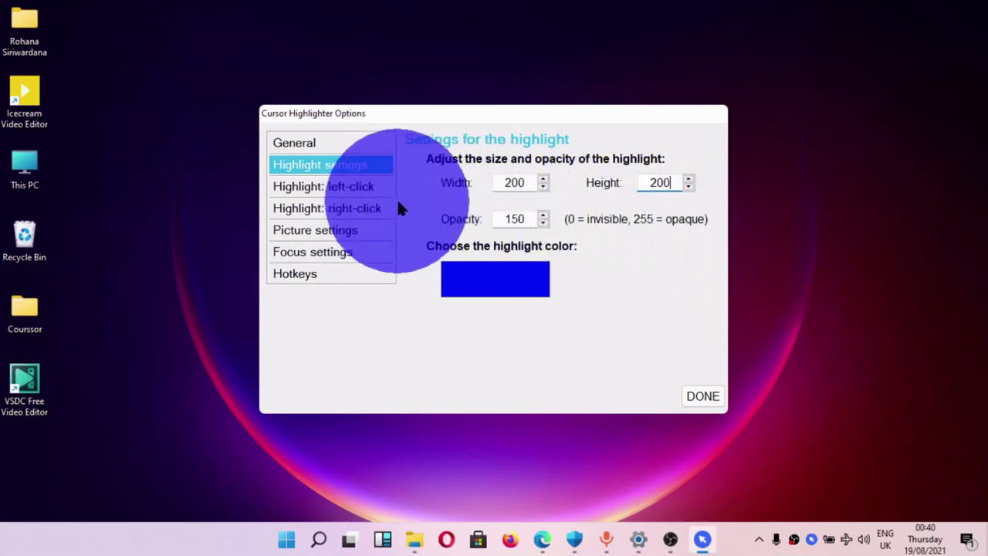
Step: Set the start-up cursor type to Picture file and go to the picture settings
{"action": "left_click", "coordinate": [298, 147]}
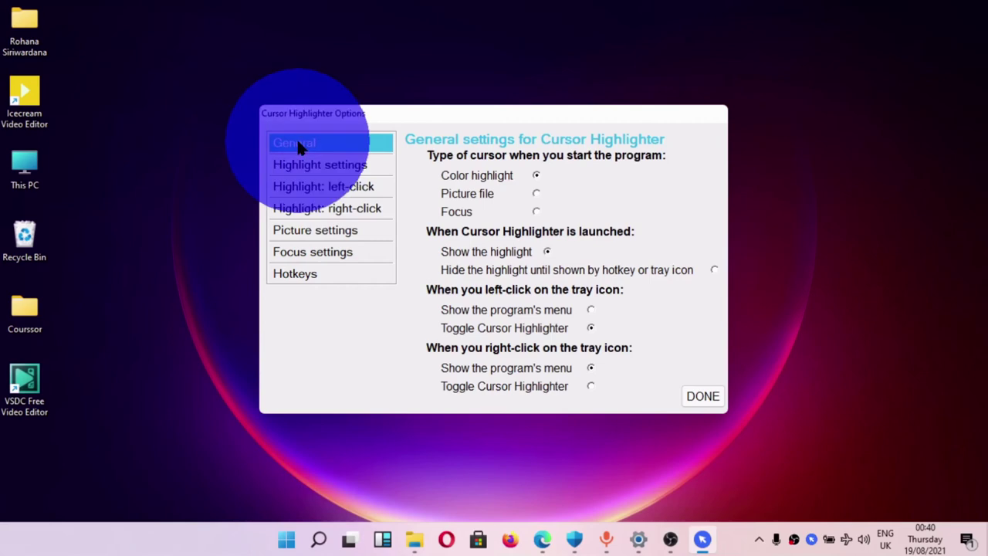
{"action": "left_click", "coordinate": [536, 193]}
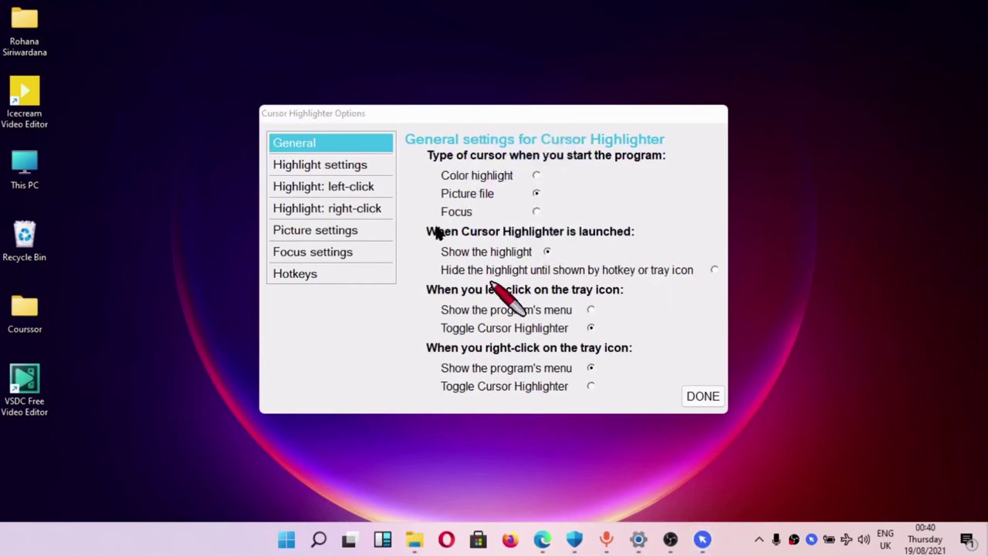
{"action": "left_click", "coordinate": [319, 236]}
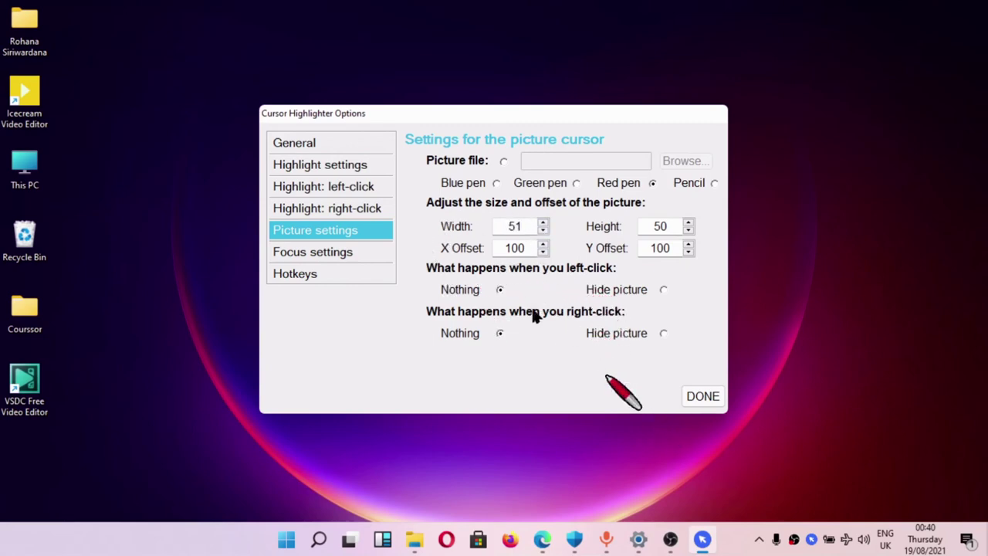
Step: Set the width of the red pen picture to 200
{"action": "left_click_drag", "start_coordinate": [543, 221], "coordinate": [543, 225]}
{"action": "double_click", "coordinate": [529, 225]}
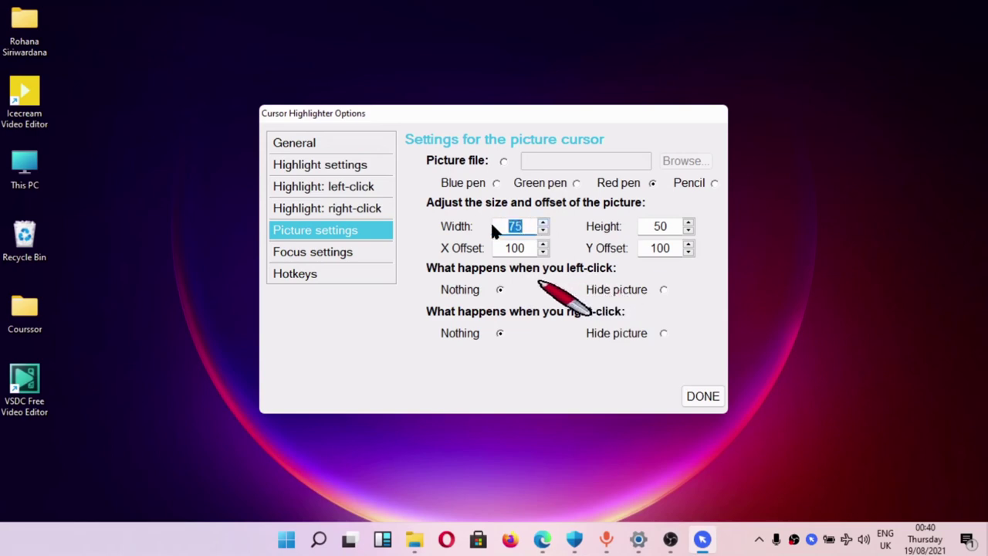
{"action": "type", "text": "200"}
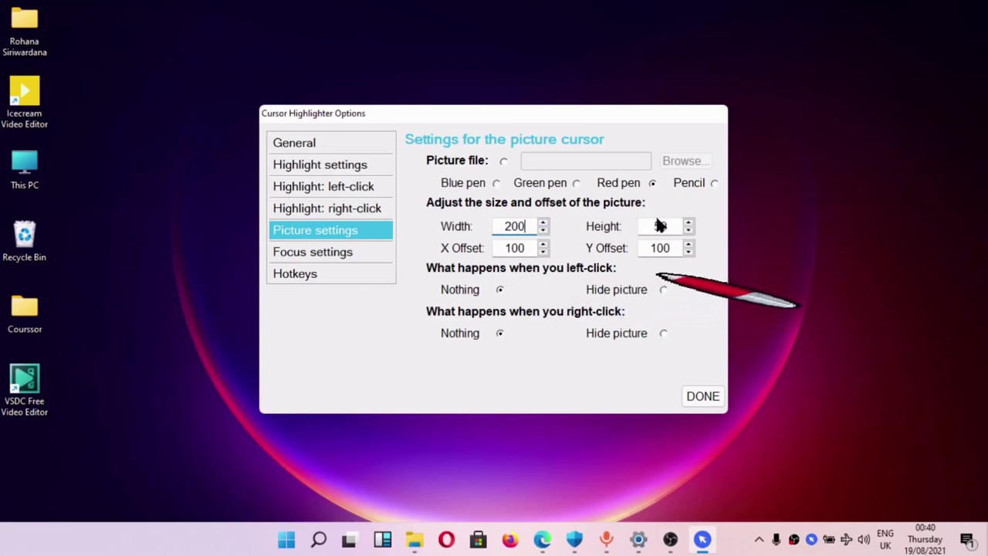
Step: Try red pen picture heights of 200 and 100, and return the height to 50
{"action": "double_click", "coordinate": [674, 225]}
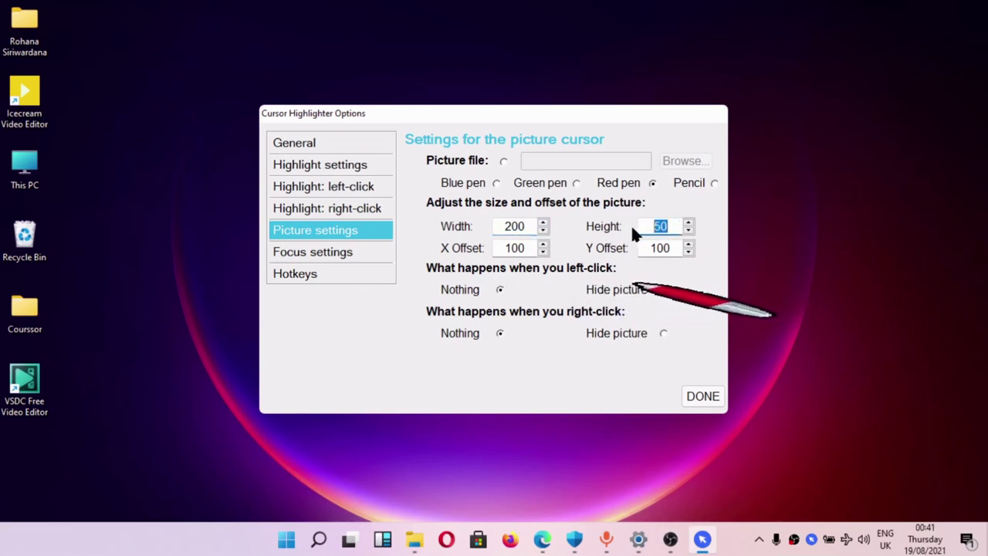
{"action": "type", "text": "200"}
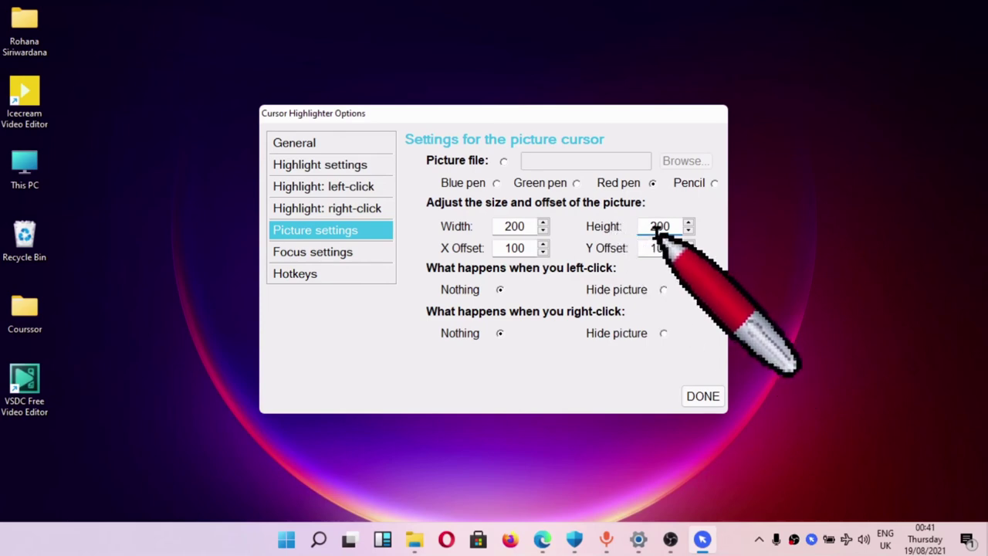
{"action": "left_click_drag", "start_coordinate": [675, 226], "coordinate": [644, 227]}
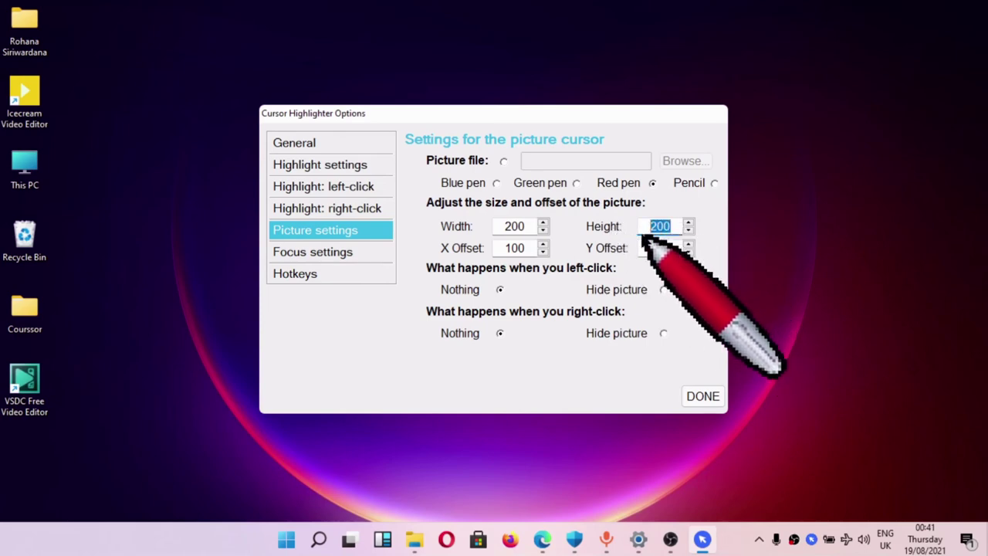
{"action": "type", "text": "10"}
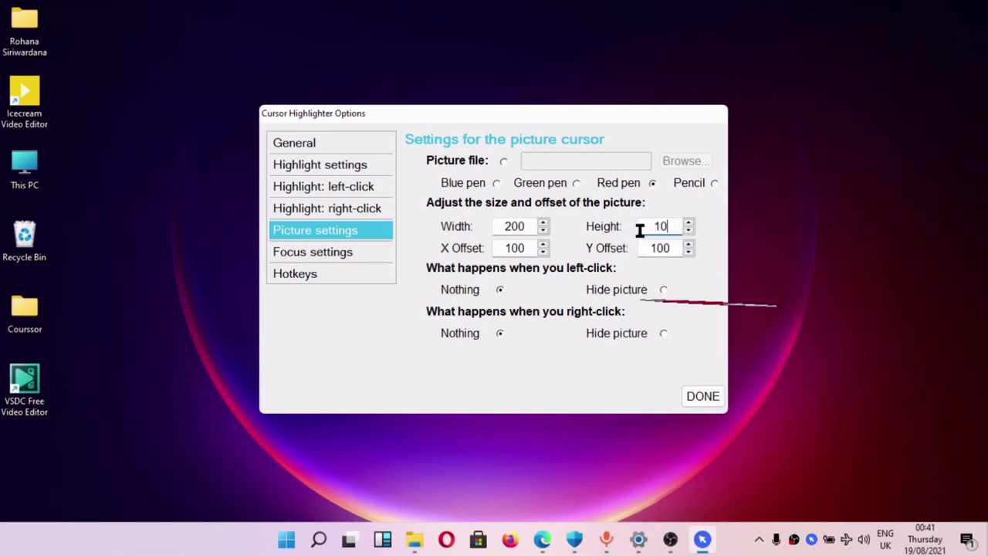
{"action": "type", "text": "0"}
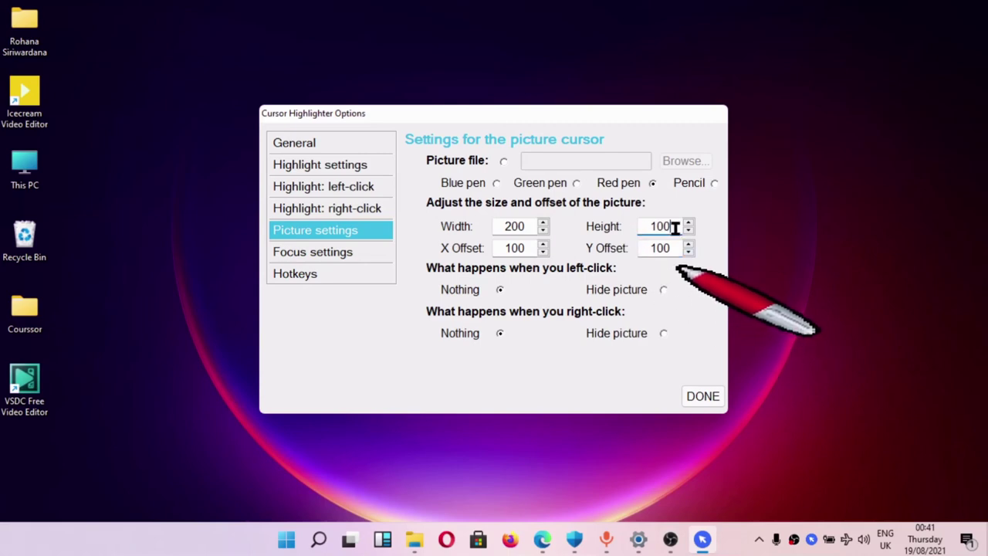
{"action": "left_click_drag", "start_coordinate": [674, 227], "coordinate": [632, 224]}
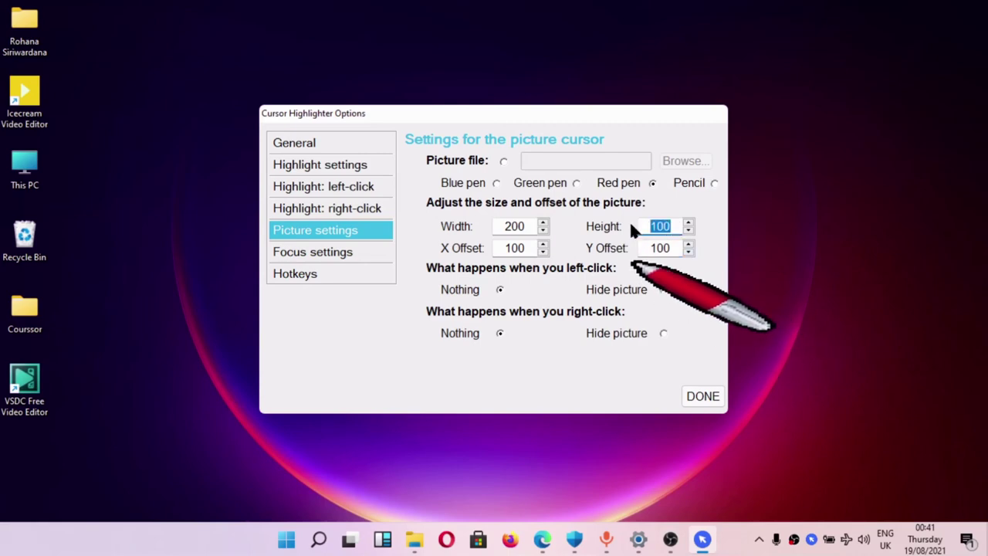
{"action": "type", "text": "50"}
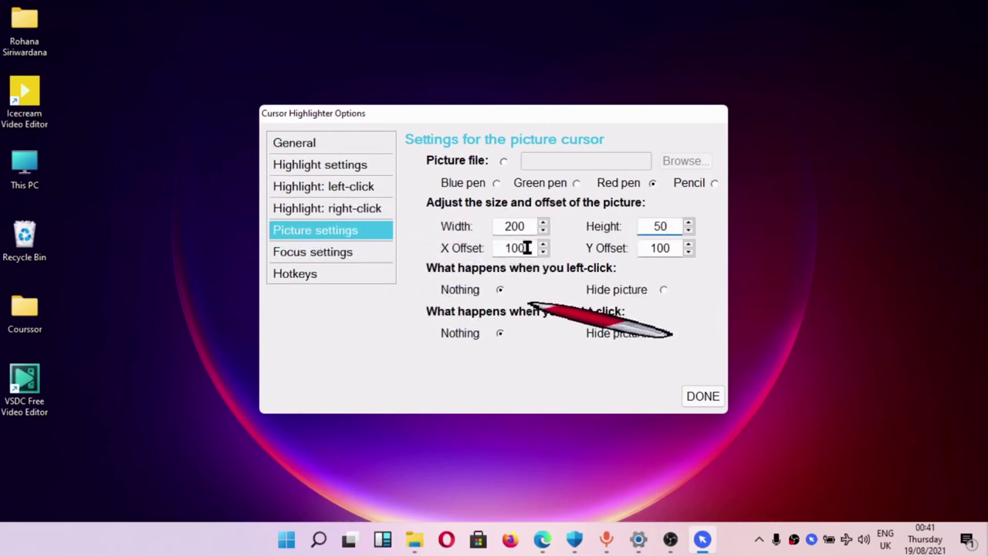
Step: Set both the X offset and the Y offset of the picture cursor to 200
{"action": "left_click_drag", "start_coordinate": [527, 247], "coordinate": [488, 245]}
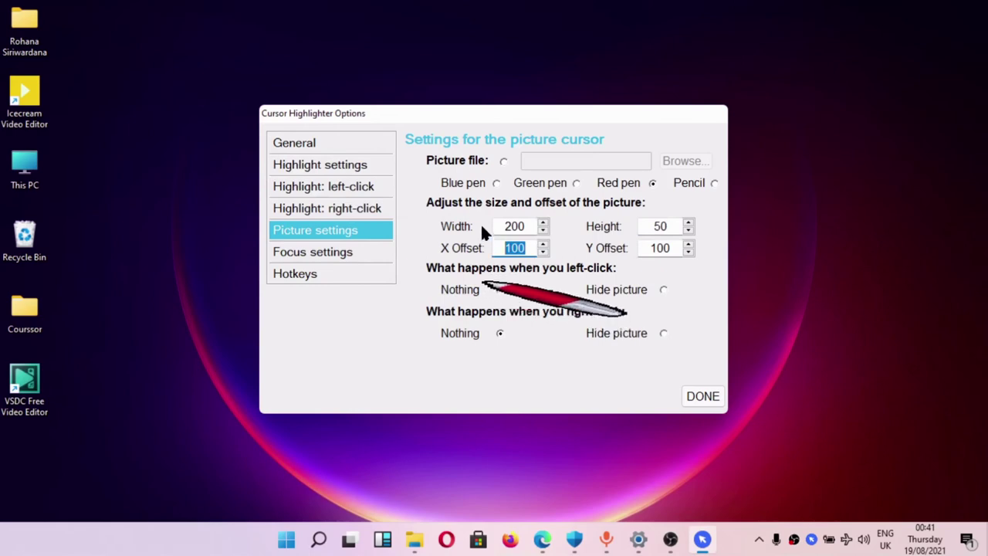
{"action": "type", "text": "200"}
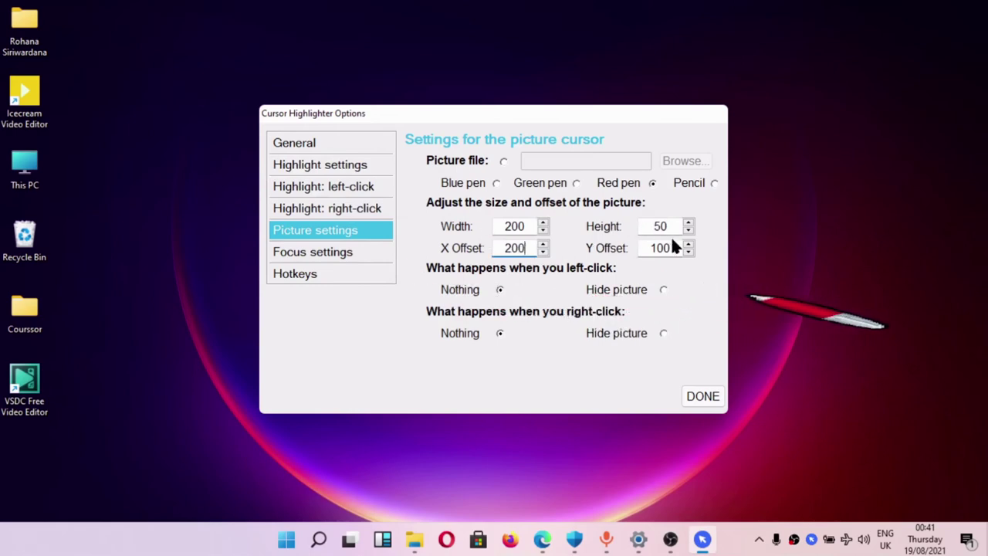
{"action": "left_click_drag", "start_coordinate": [674, 248], "coordinate": [633, 248]}
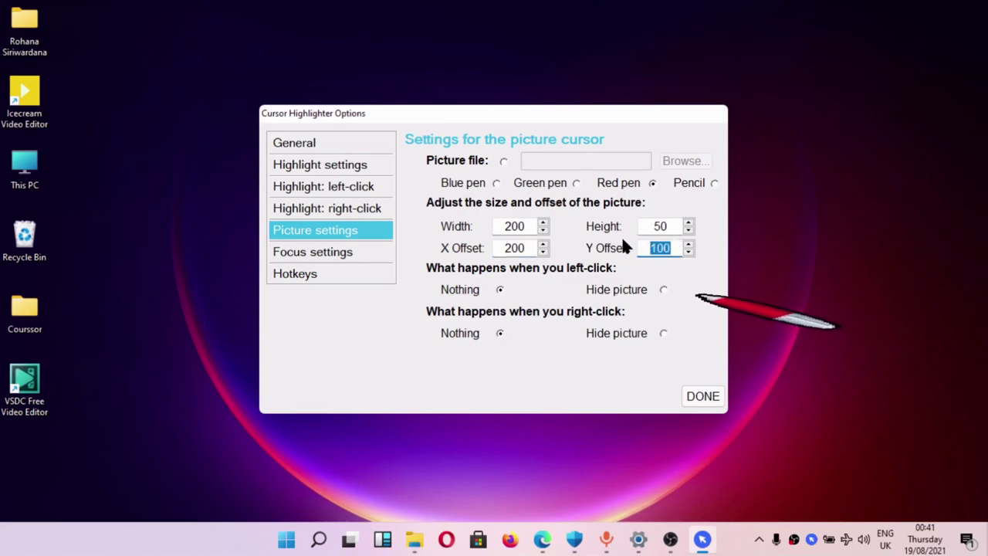
{"action": "type", "text": "200"}
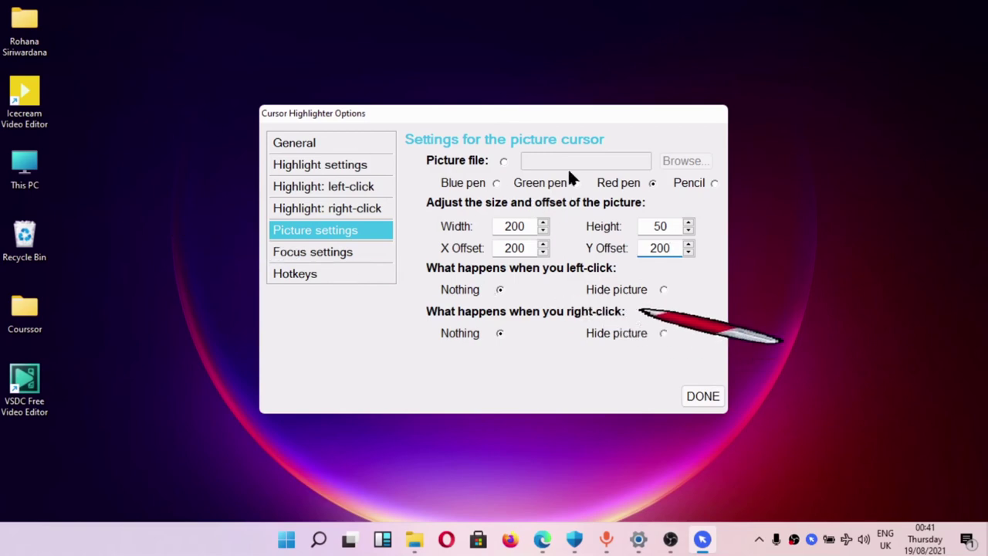
Step: Set both the X offset and the Y offset of the red pen picture cursor to 50
{"action": "left_click_drag", "start_coordinate": [530, 248], "coordinate": [465, 248]}
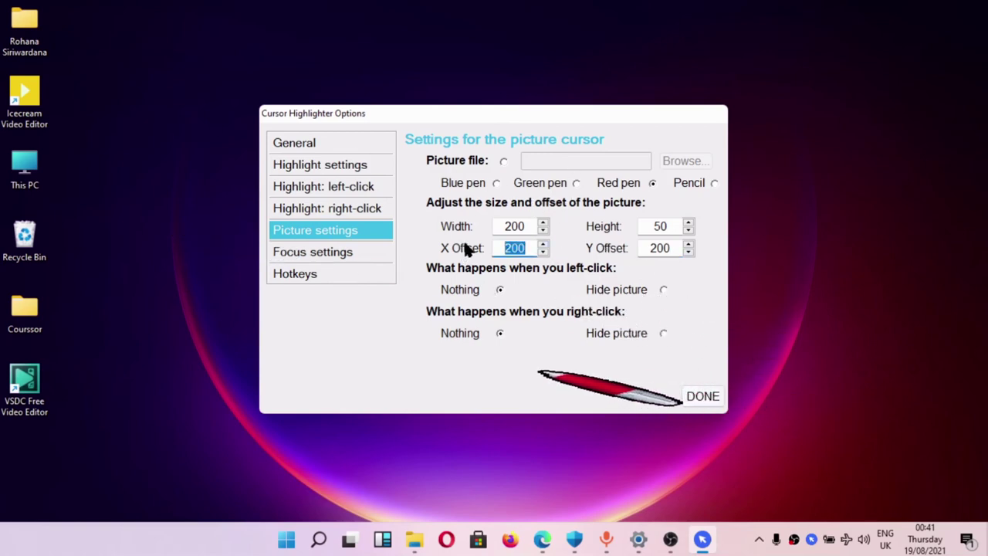
{"action": "type", "text": "50"}
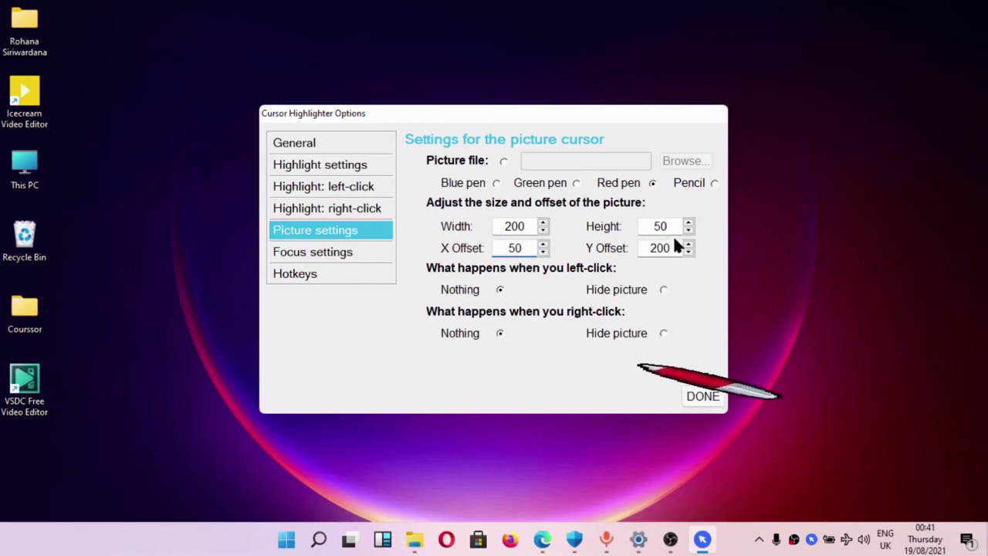
{"action": "left_click_drag", "start_coordinate": [673, 248], "coordinate": [639, 248]}
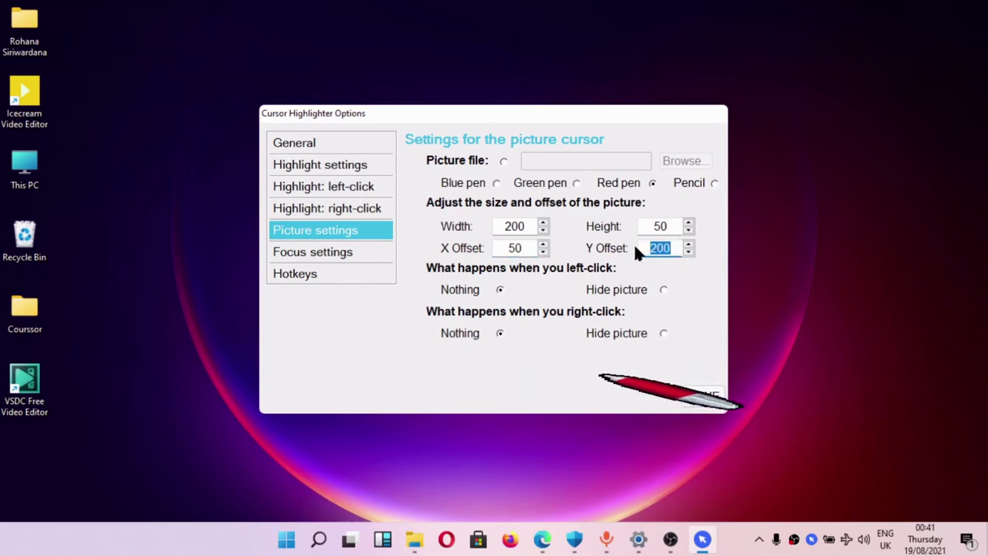
{"action": "type", "text": "50"}
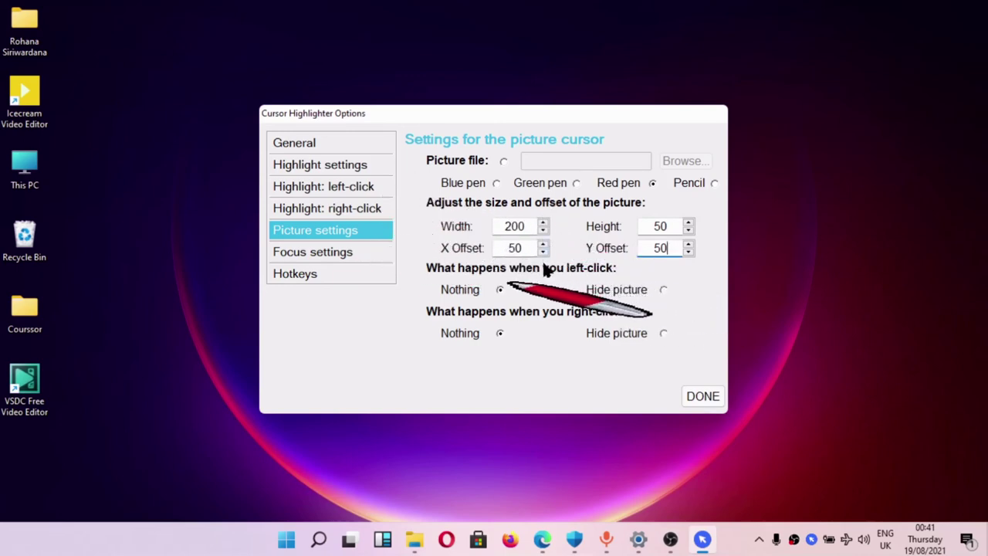
Step: Try Focus as the start-up cursor type, and switch the type to Color highlight
{"action": "left_click", "coordinate": [336, 257]}
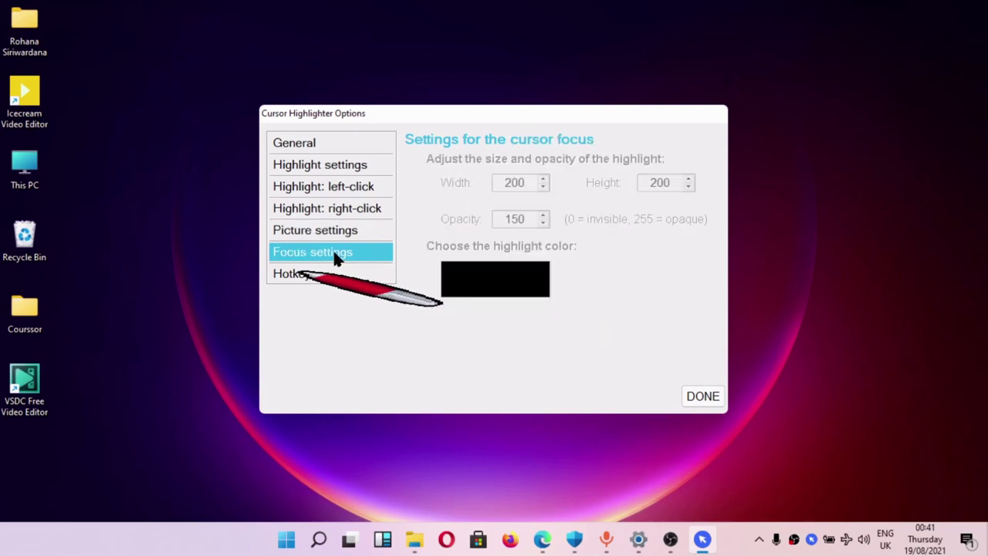
{"action": "left_click", "coordinate": [328, 145]}
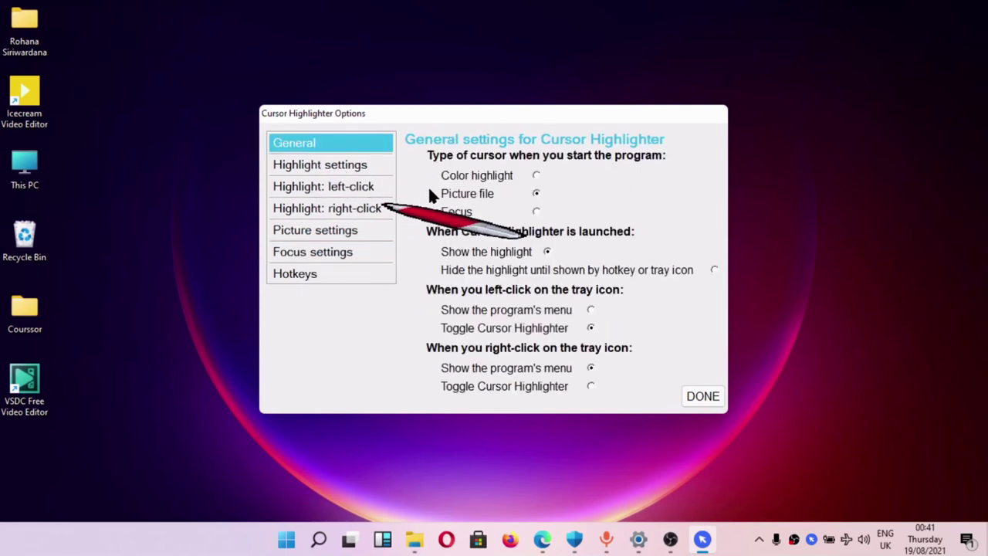
{"action": "left_click", "coordinate": [536, 211]}
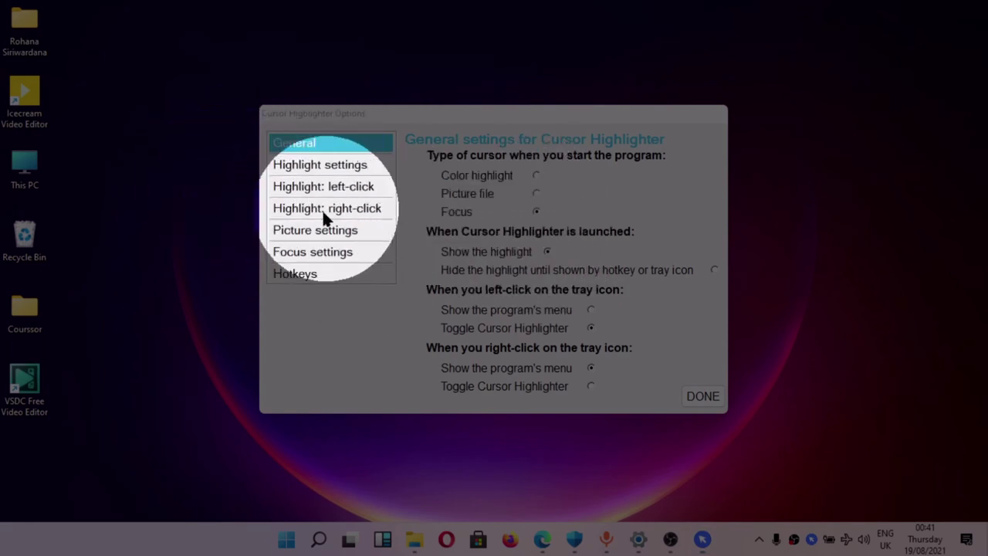
{"action": "left_click", "coordinate": [328, 151]}
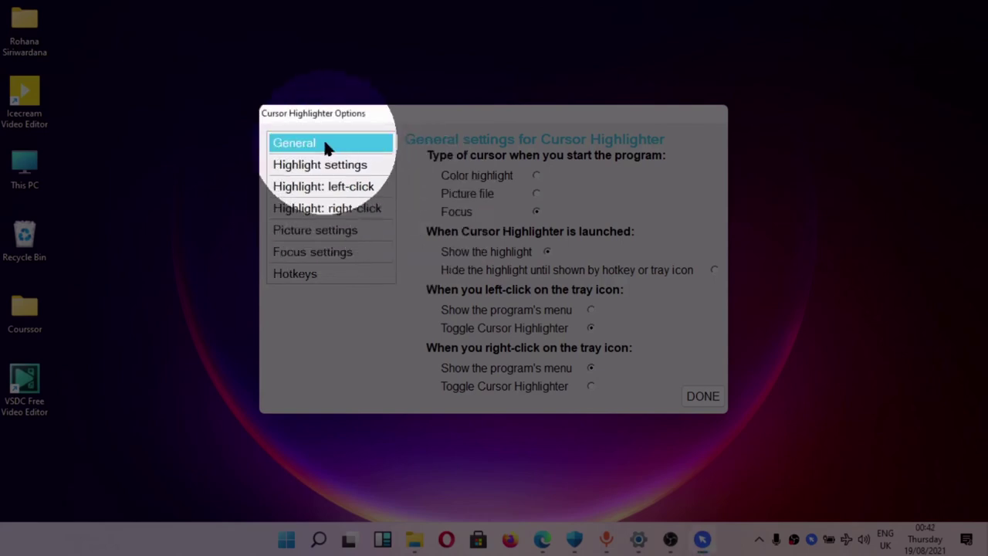
{"action": "left_click", "coordinate": [536, 176]}
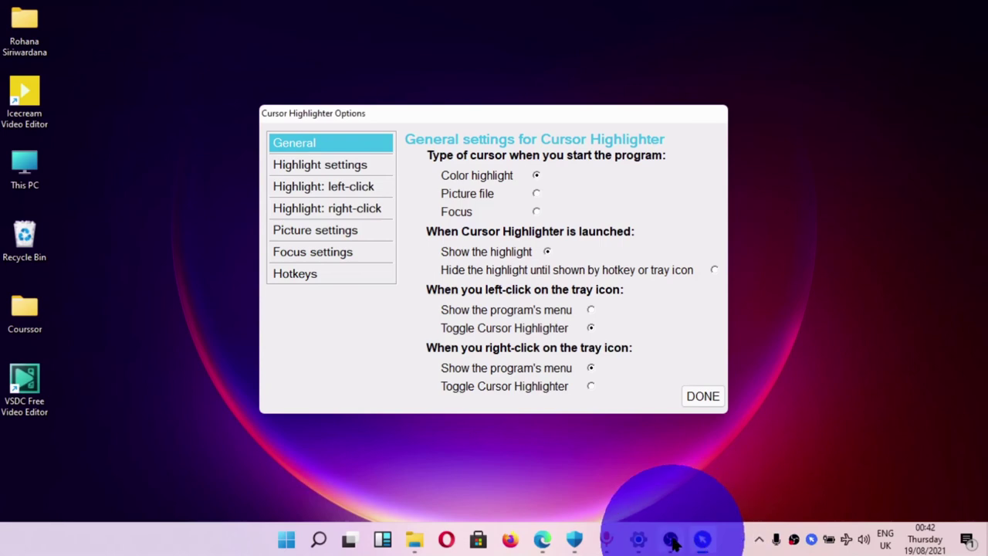
Step: In the Windows mouse pointer settings, enlarge the pointer slightly, try the custom colour, return to Inverted, and minimise the window
{"action": "left_click", "coordinate": [638, 539]}
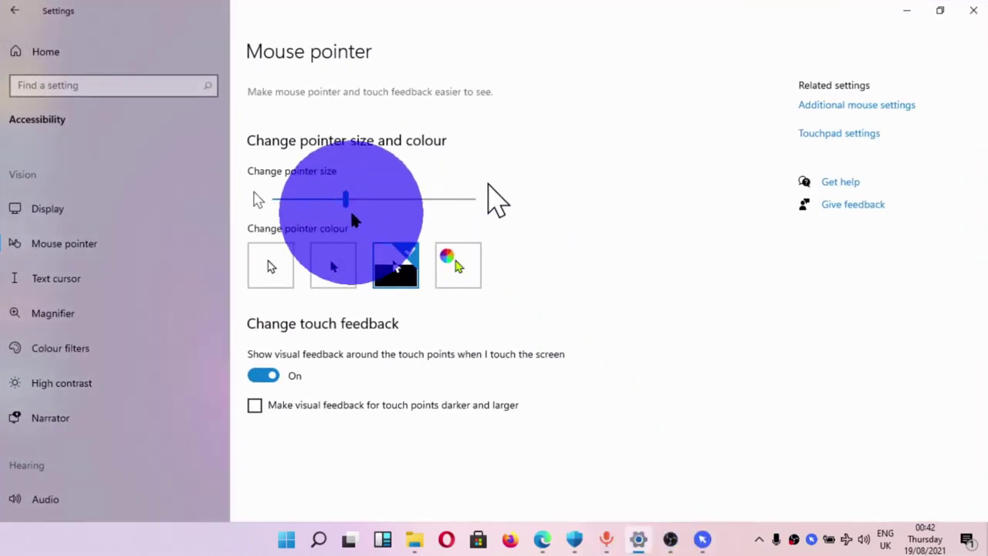
{"action": "left_click_drag", "start_coordinate": [347, 203], "coordinate": [366, 207]}
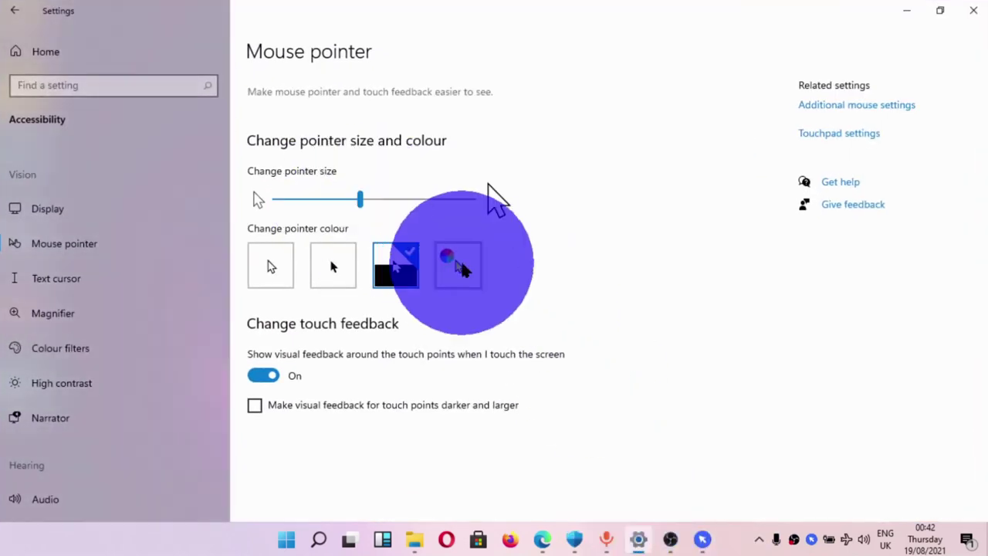
{"action": "left_click", "coordinate": [438, 256]}
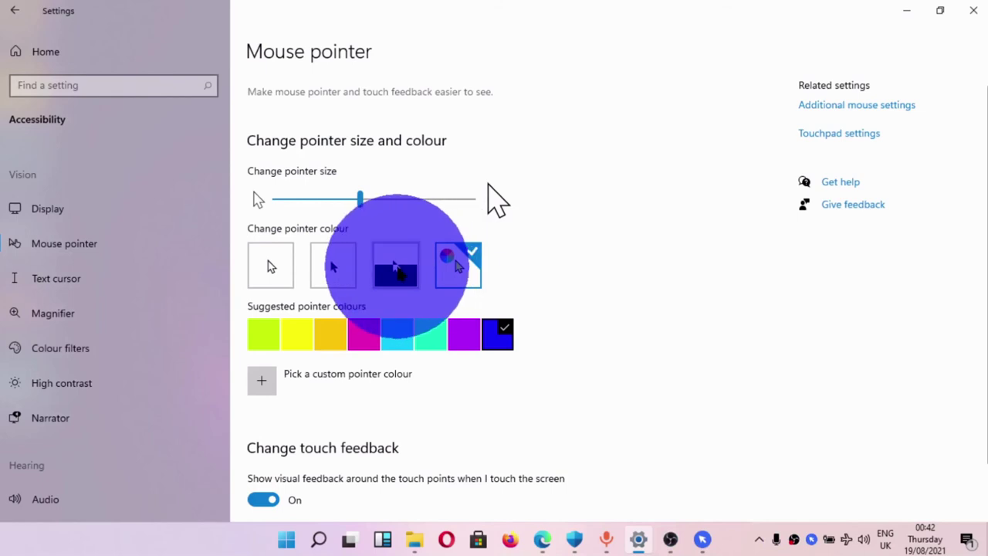
{"action": "left_click", "coordinate": [396, 266]}
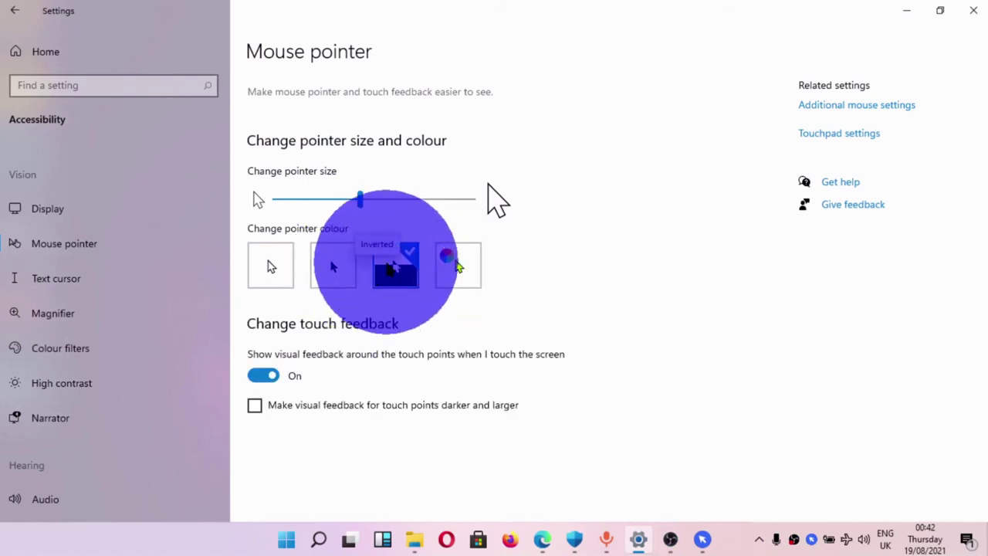
{"action": "left_click", "coordinate": [908, 10]}
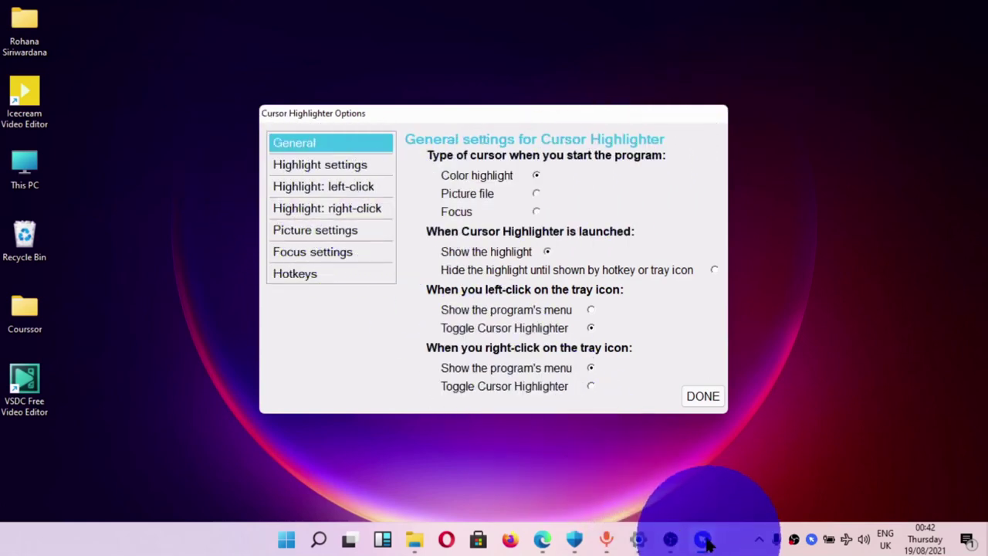
Step: Reopen the Windows mouse pointer settings, keep the Inverted colour after trying Custom, and reduce the pointer size to 4
{"action": "left_click", "coordinate": [643, 542]}
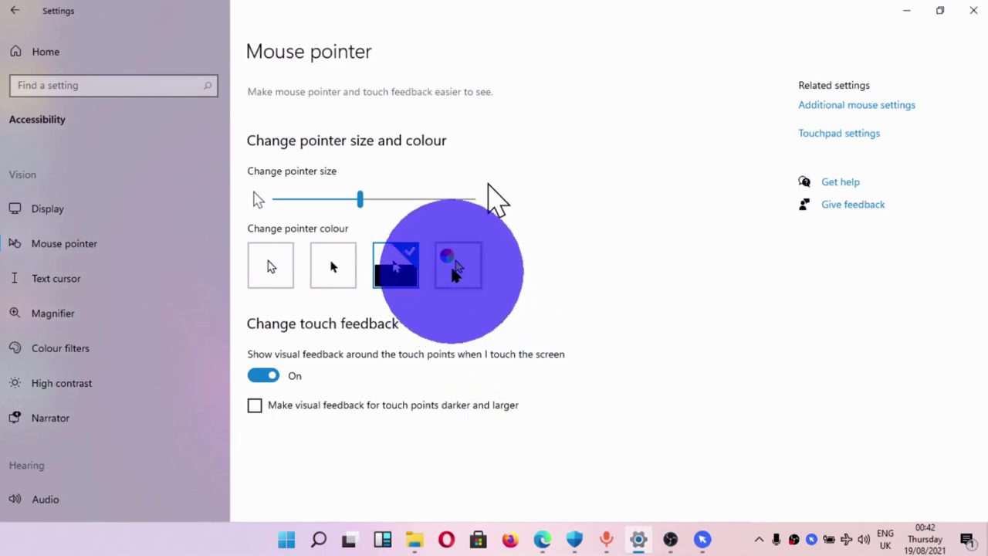
{"action": "left_click", "coordinate": [458, 262]}
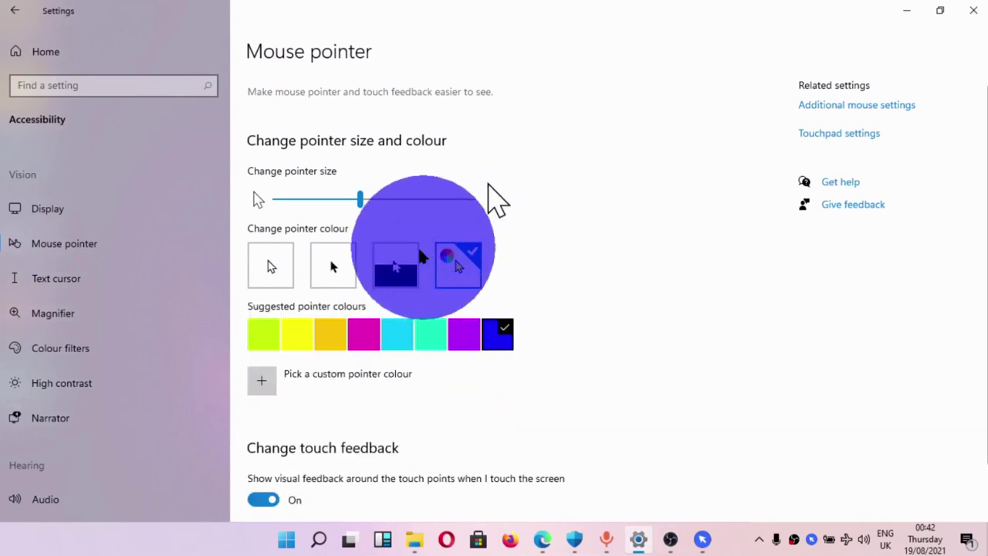
{"action": "left_click", "coordinate": [395, 266]}
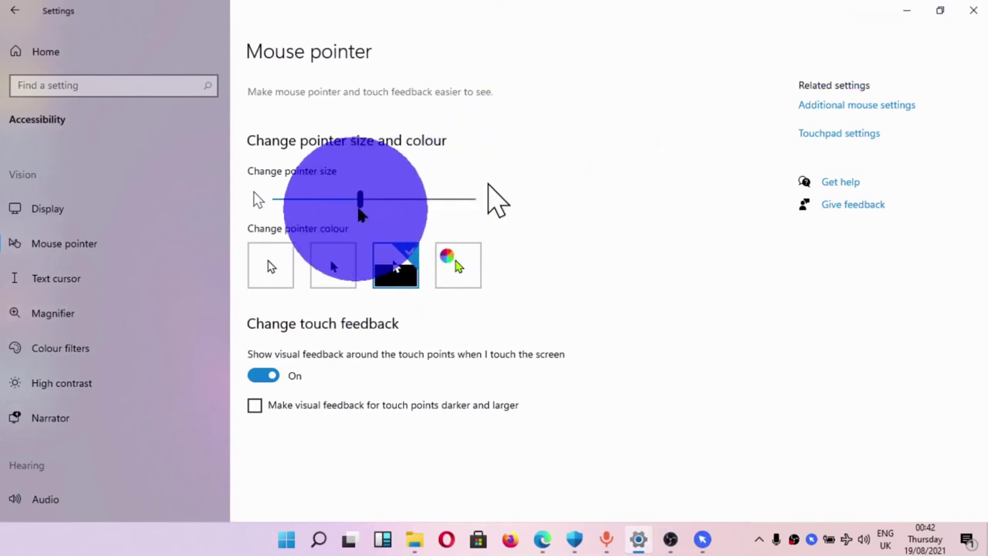
{"action": "left_click_drag", "start_coordinate": [361, 205], "coordinate": [319, 205]}
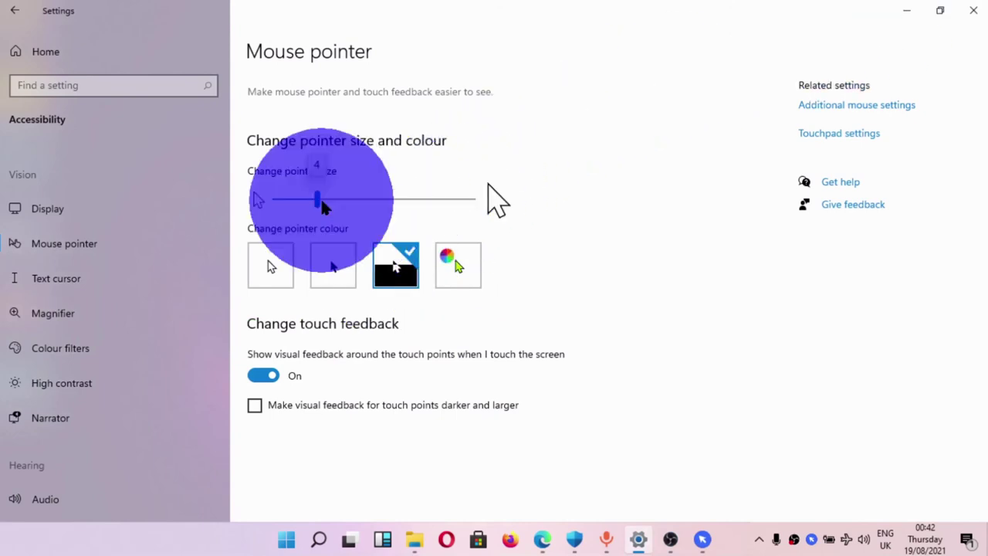
{"action": "left_click", "coordinate": [905, 14]}
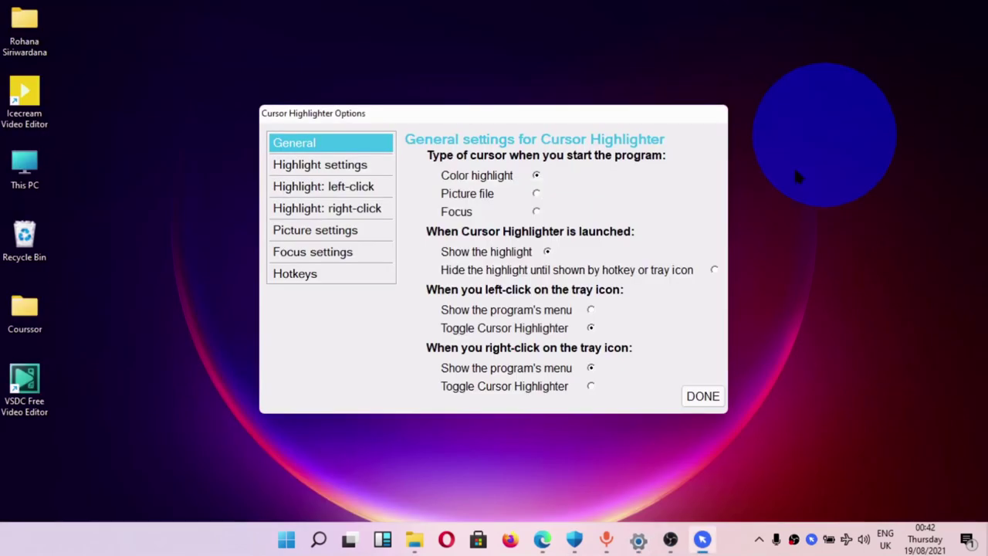
Step: Set the start-up cursor type to Focus and go to the cursor focus settings
{"action": "left_click", "coordinate": [322, 230]}
{"action": "left_click", "coordinate": [324, 252]}
{"action": "left_click", "coordinate": [319, 142]}
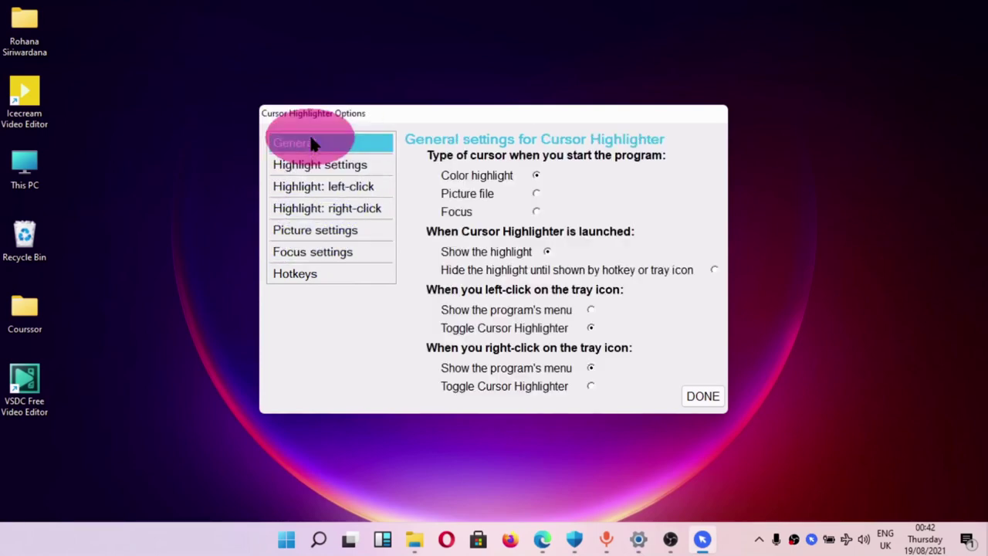
{"action": "left_click", "coordinate": [536, 211]}
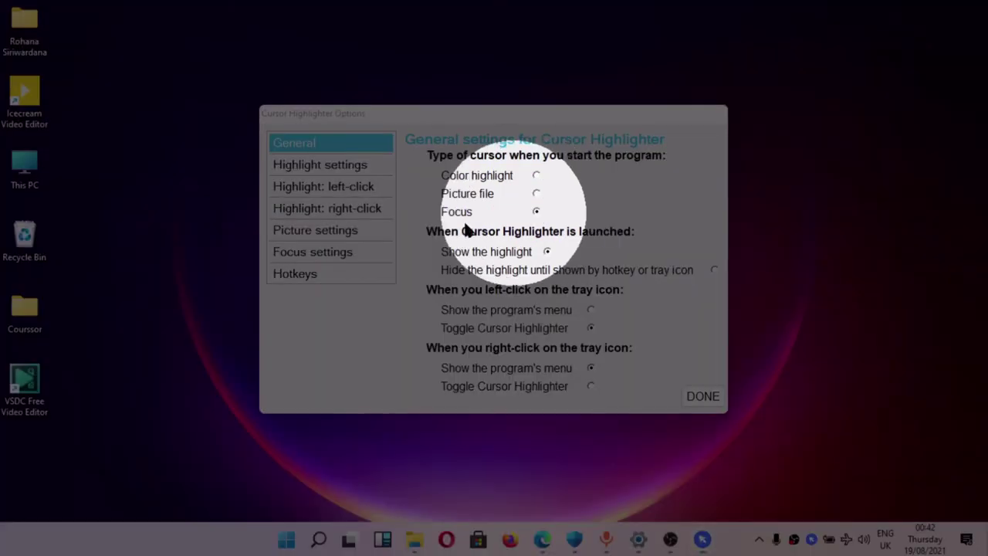
{"action": "left_click", "coordinate": [337, 253]}
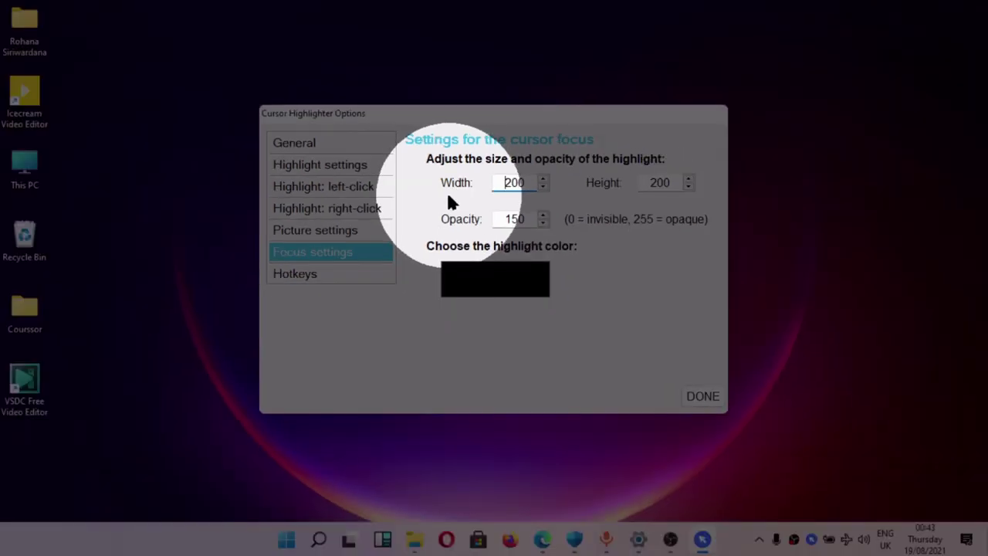
Step: Try the Color highlight cursor, set the start-up type to Picture file, and show the picture cursor settings
{"action": "left_click", "coordinate": [307, 141]}
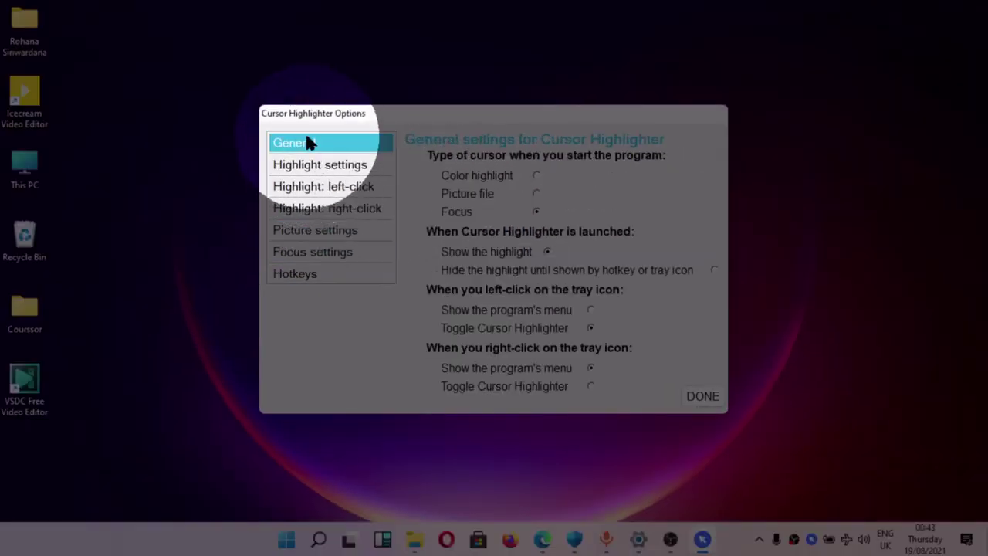
{"action": "left_click", "coordinate": [535, 176]}
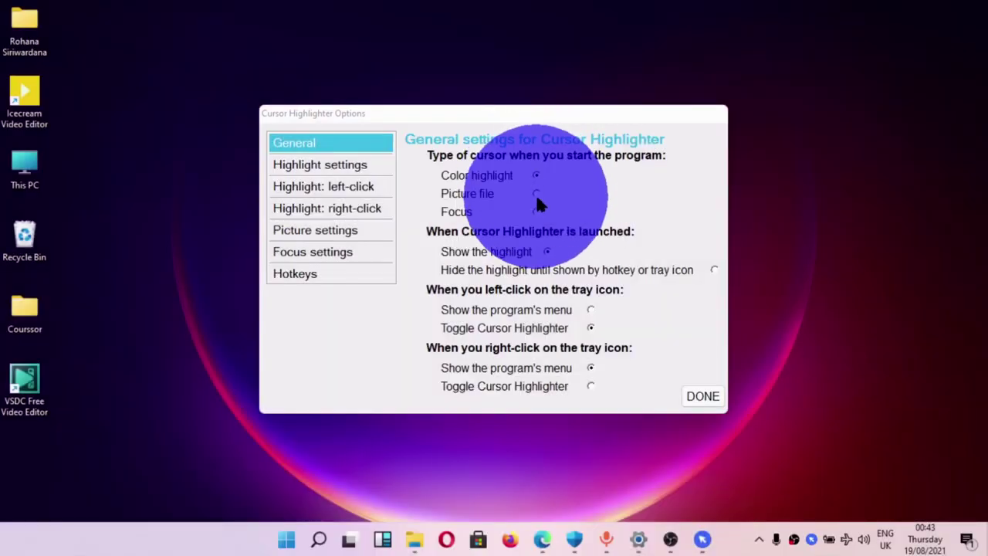
{"action": "left_click", "coordinate": [537, 194]}
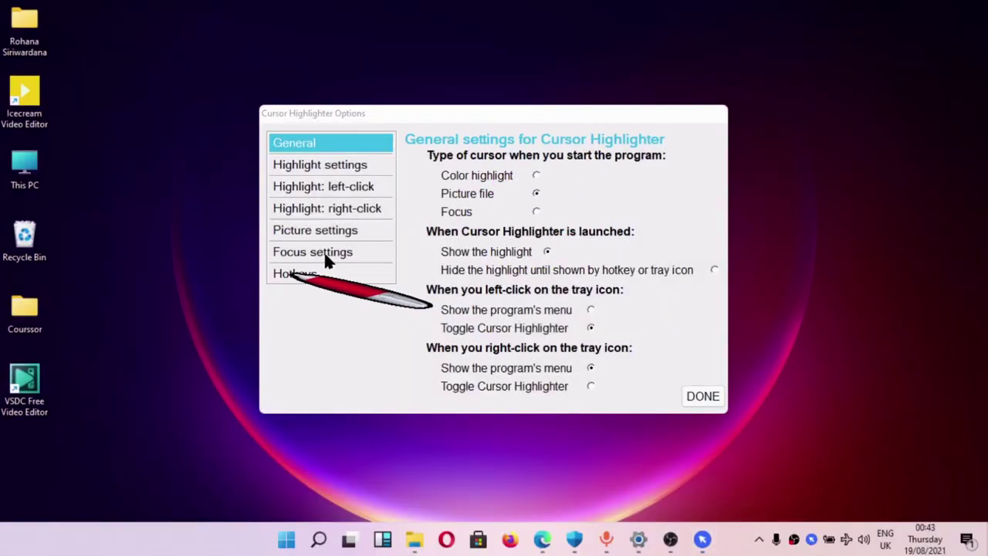
{"action": "left_click", "coordinate": [317, 231]}
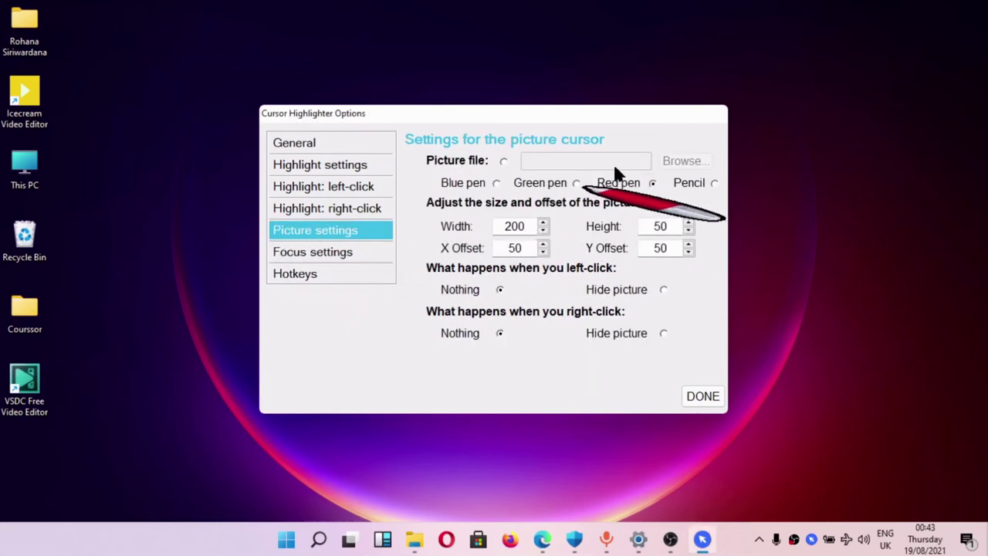
Step: Use a custom picture file for the cursor, choosing the background-removed logo from the Downloads folder
{"action": "left_click", "coordinate": [504, 160]}
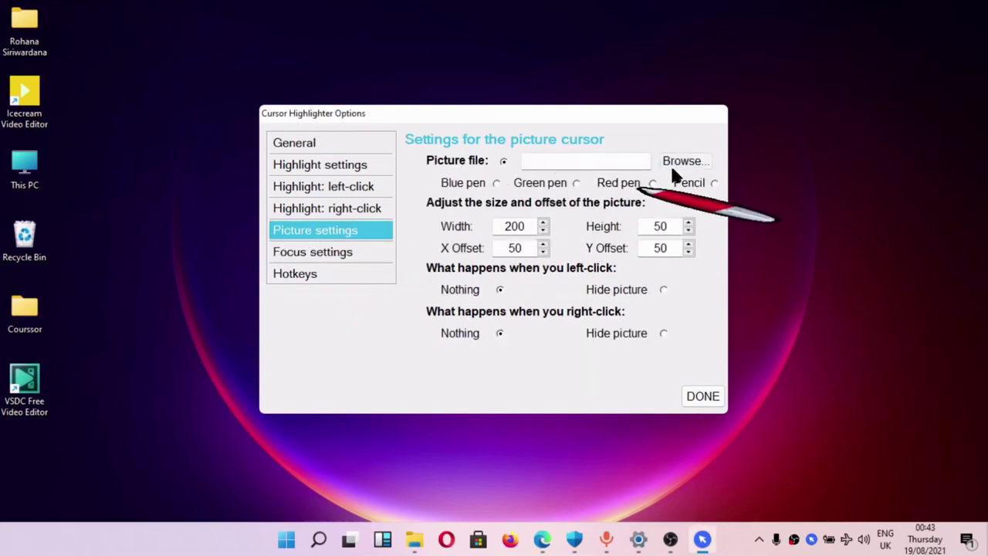
{"action": "left_click", "coordinate": [673, 165]}
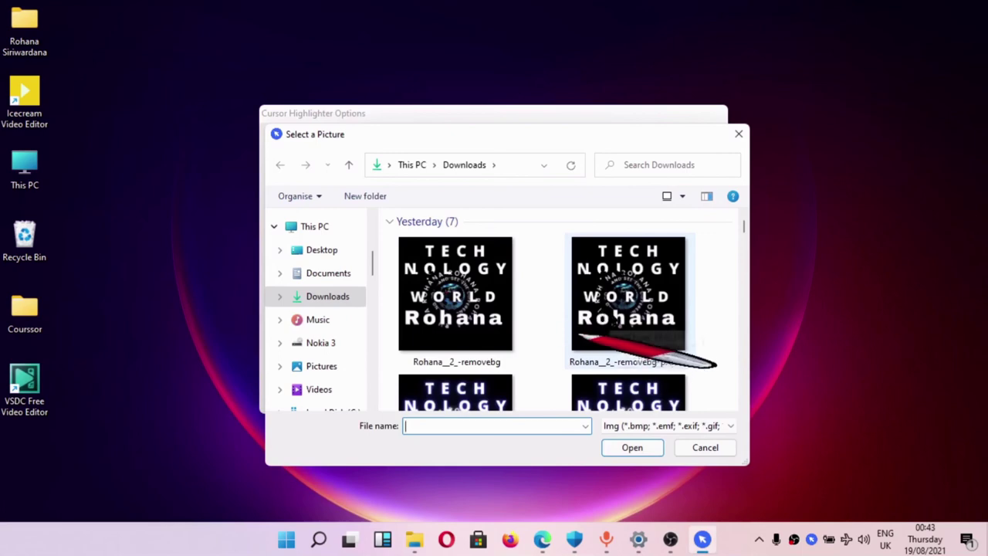
{"action": "scroll", "coordinate": [592, 332], "scroll_direction": "down", "scroll_amount": 2}
{"action": "scroll", "coordinate": [456, 274], "scroll_direction": "up", "scroll_amount": 1}
{"action": "double_click", "coordinate": [456, 274]}
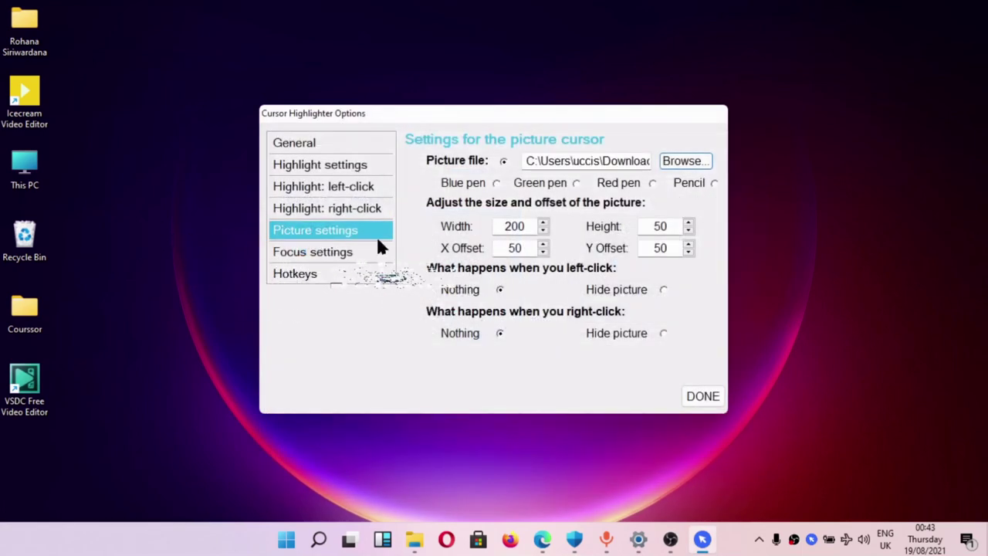
Step: Set both the width and the height of the custom logo picture to 400
{"action": "left_click_drag", "start_coordinate": [533, 228], "coordinate": [494, 228]}
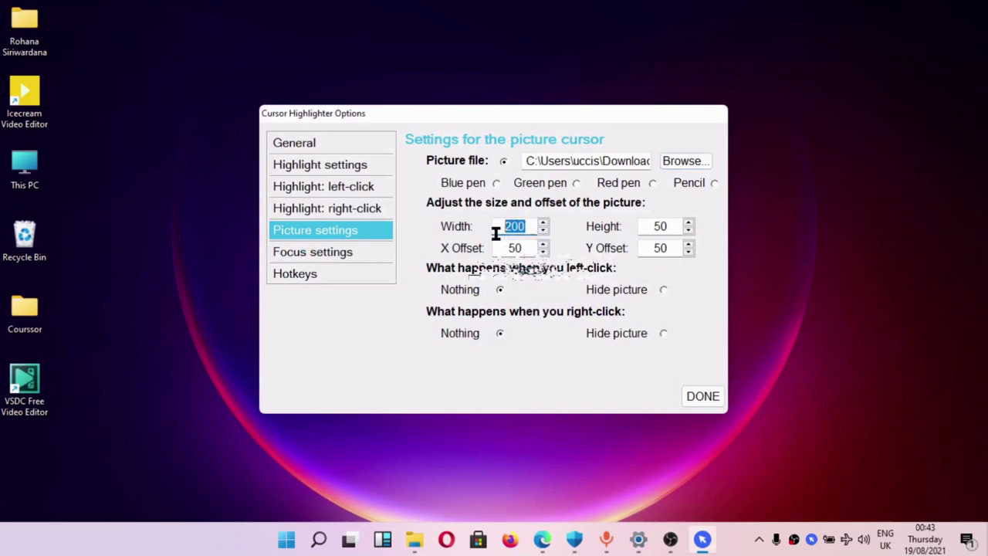
{"action": "type", "text": "4"}
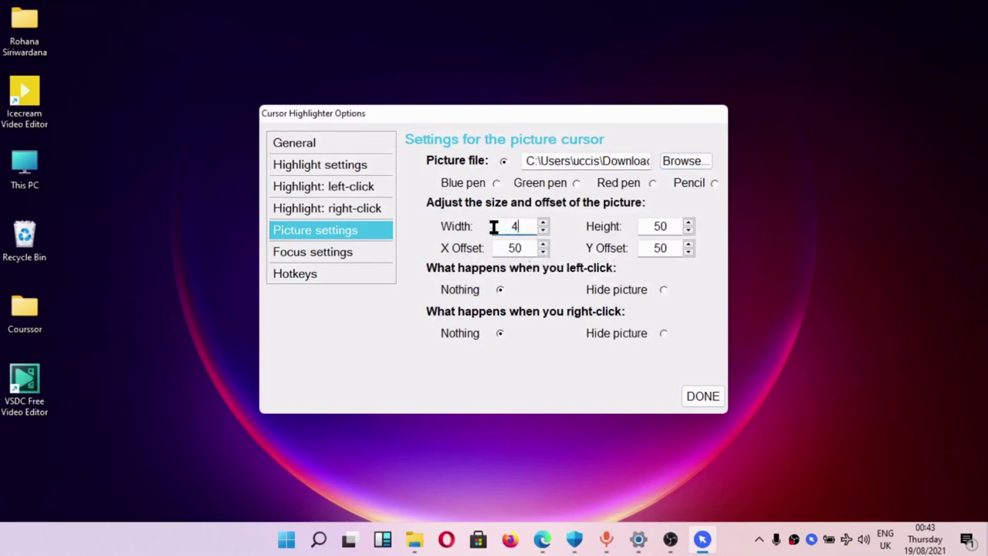
{"action": "type", "text": "00"}
{"action": "left_click_drag", "start_coordinate": [671, 227], "coordinate": [641, 228]}
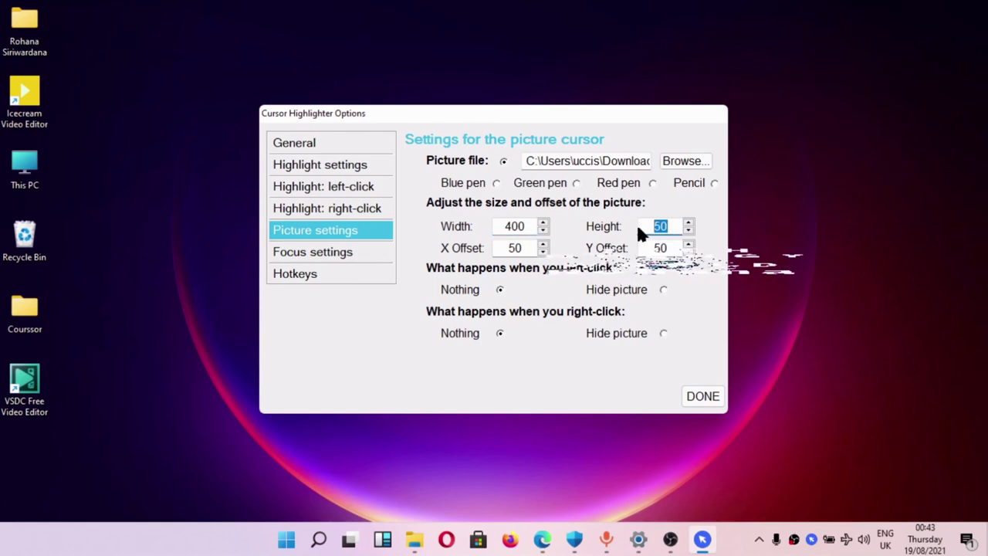
{"action": "type", "text": "400"}
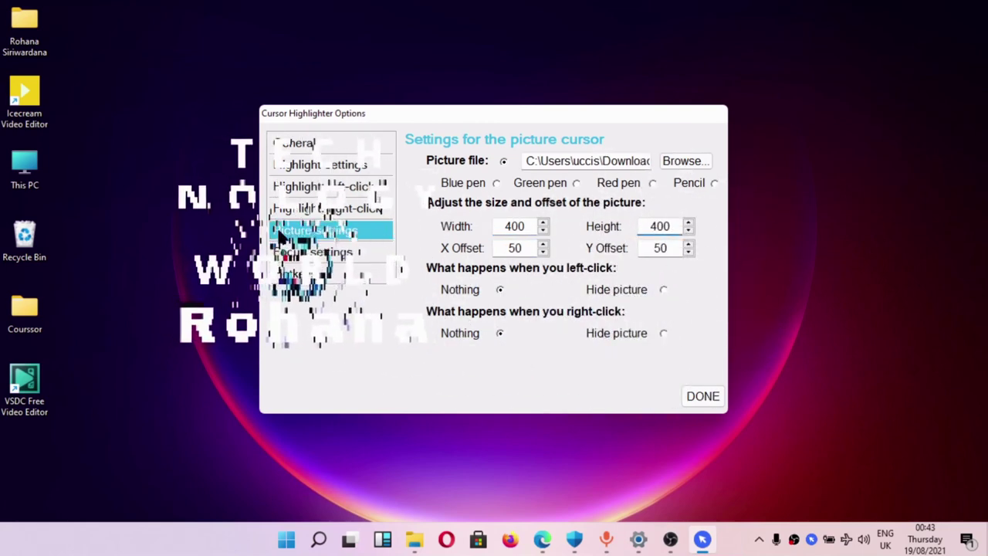
Step: Replace the cursor picture with the black-background logo image numbered (2) in the Downloads folder
{"action": "left_click", "coordinate": [680, 161]}
{"action": "scroll", "coordinate": [664, 324], "scroll_direction": "down", "scroll_amount": 2}
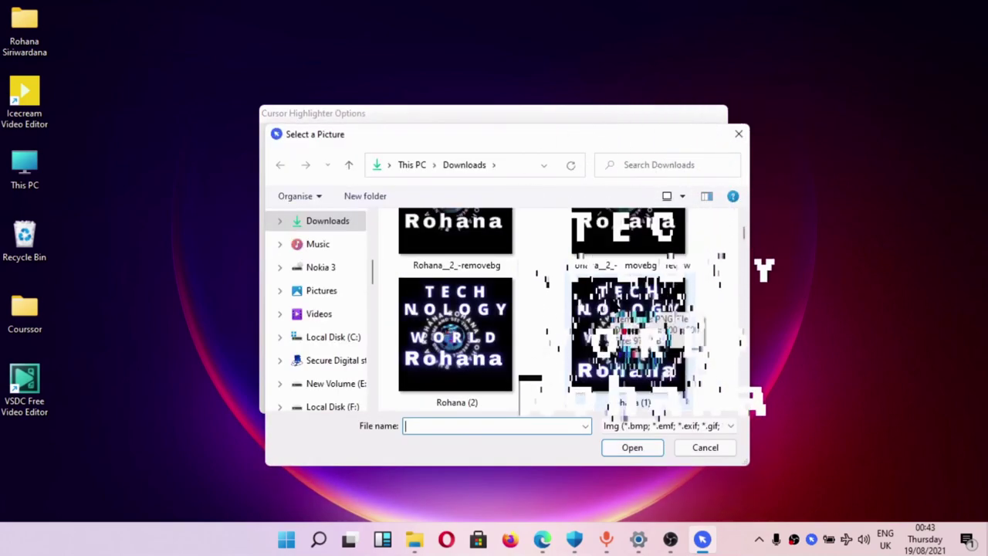
{"action": "double_click", "coordinate": [455, 332]}
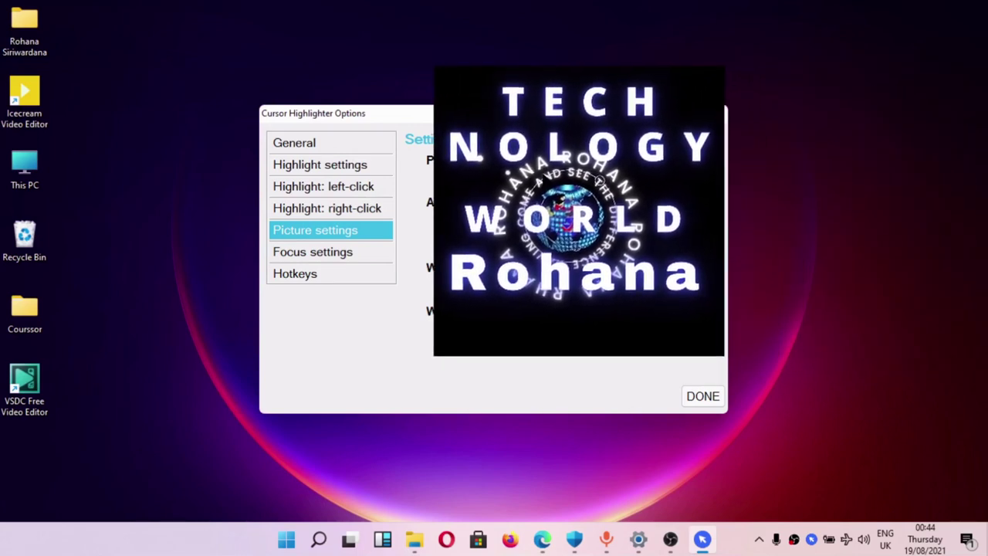
Step: Switch the picture cursor to the Blue pen and try it out by refreshing the desktop
{"action": "left_click", "coordinate": [497, 183]}
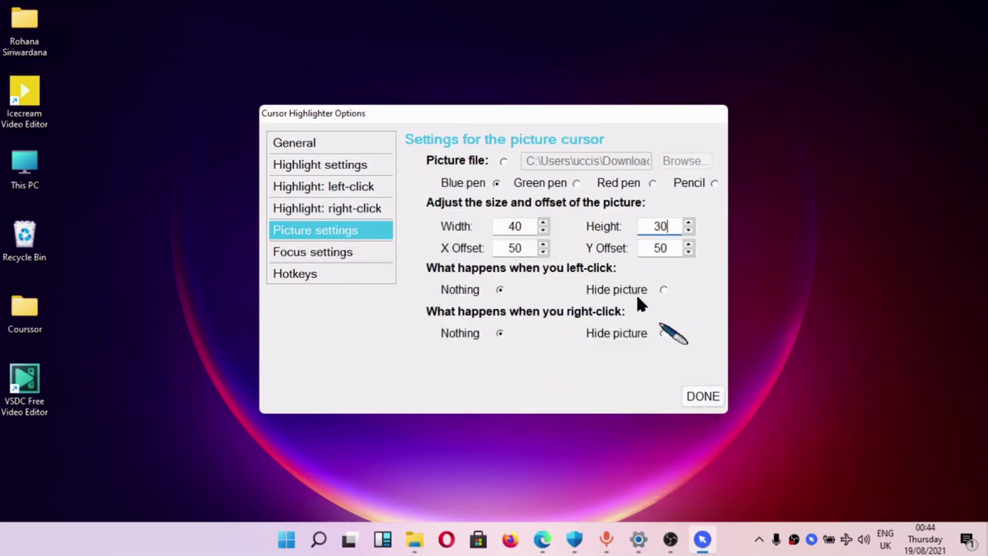
{"action": "right_click", "coordinate": [805, 188]}
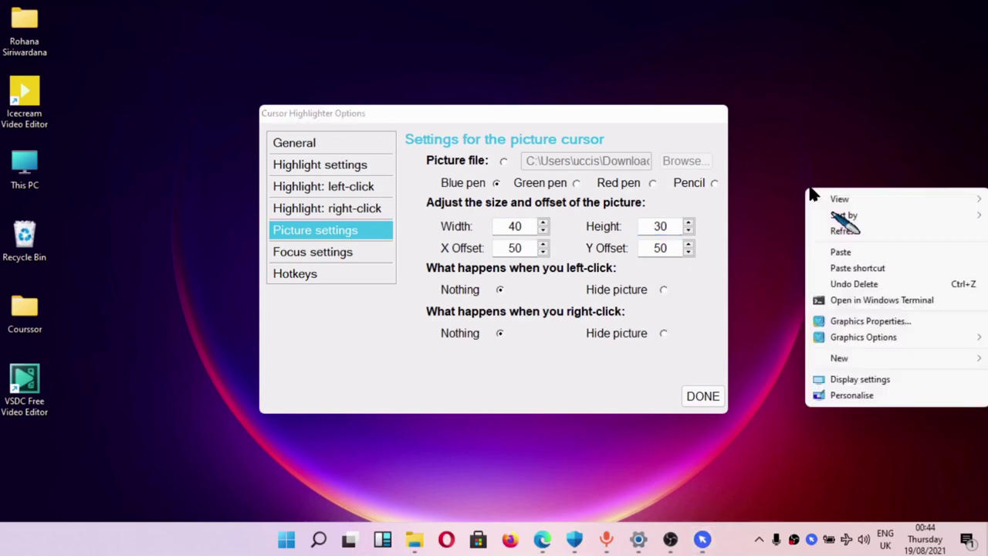
{"action": "left_click", "coordinate": [818, 227]}
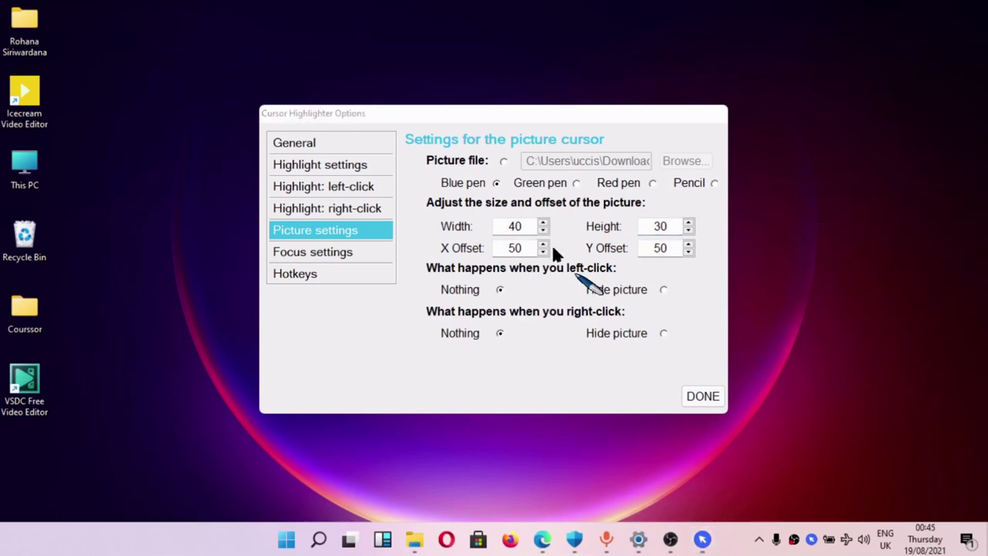
{"action": "right_click", "coordinate": [148, 159]}
{"action": "left_click", "coordinate": [163, 197]}
{"action": "right_click", "coordinate": [147, 159]}
{"action": "left_click", "coordinate": [182, 200]}
Step: In the Windows mouse pointer settings, slightly reduce the pointer size and choose the custom pointer colour in blue
{"action": "left_click", "coordinate": [638, 540]}
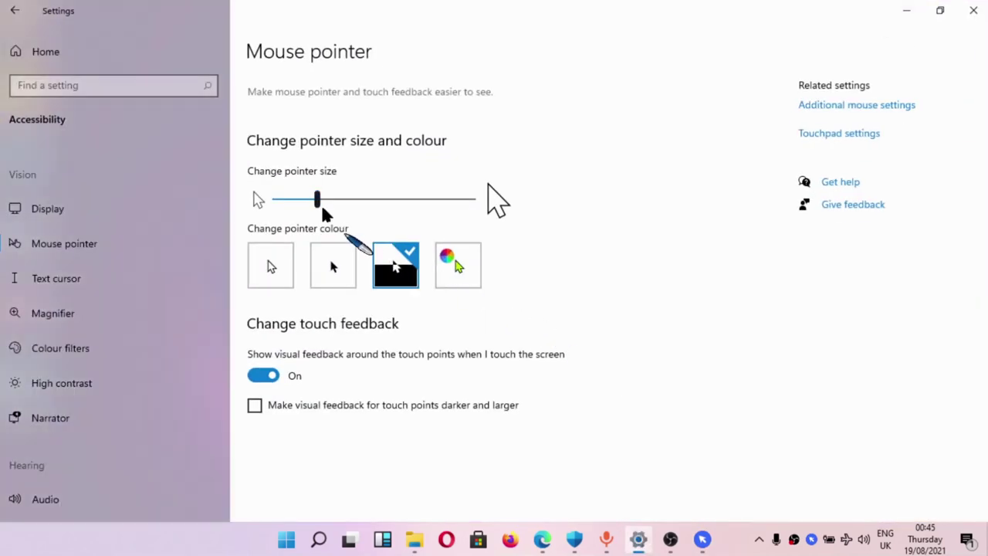
{"action": "mouse_move", "coordinate": [320, 203]}
{"action": "left_mouse_down"}
{"action": "mouse_move", "coordinate": [388, 219]}
{"action": "mouse_move", "coordinate": [353, 203]}
{"action": "mouse_move", "coordinate": [303, 202]}
{"action": "left_mouse_up"}
{"action": "left_click", "coordinate": [466, 263]}
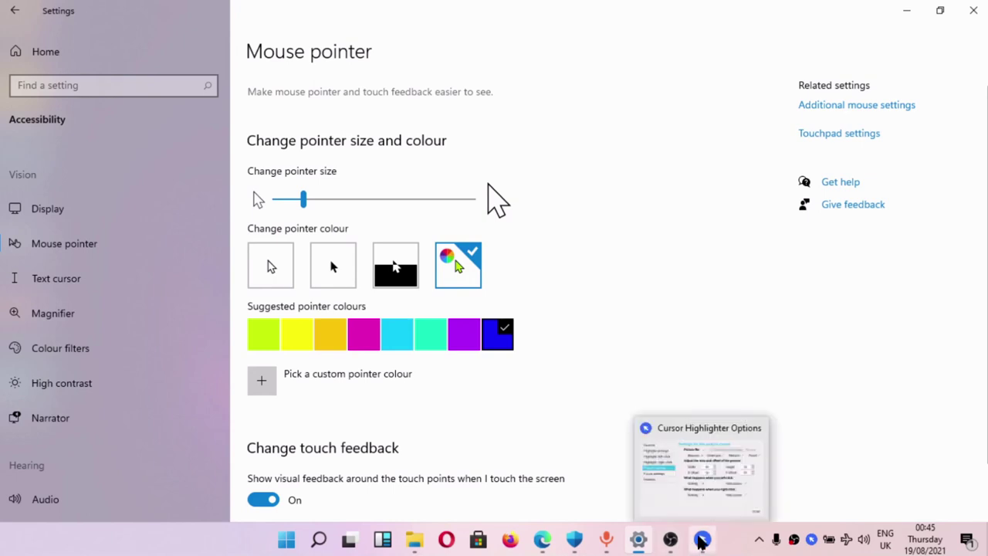
Step: Return to the Cursor Highlighter options, select the Pencil picture cursor and close the options
{"action": "left_click", "coordinate": [703, 540]}
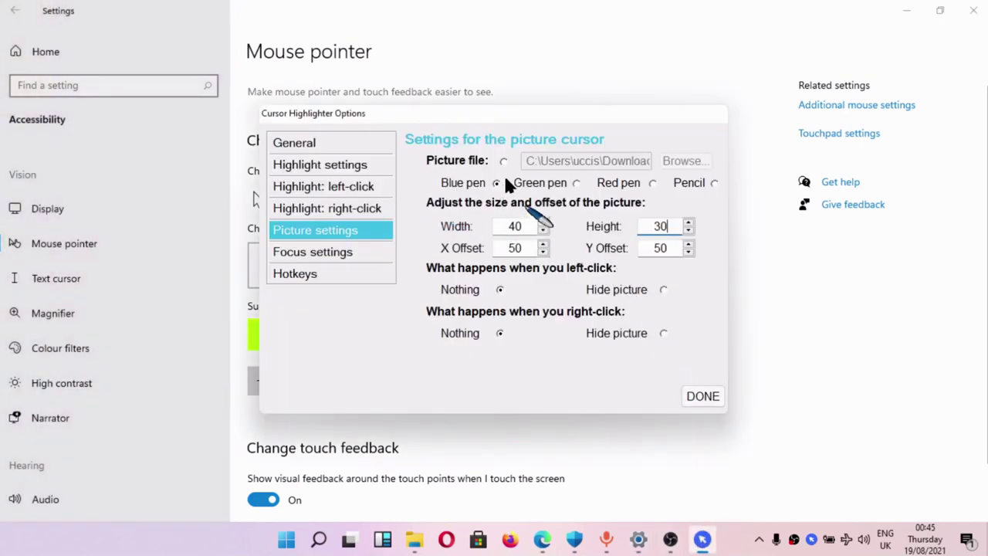
{"action": "left_click", "coordinate": [713, 184]}
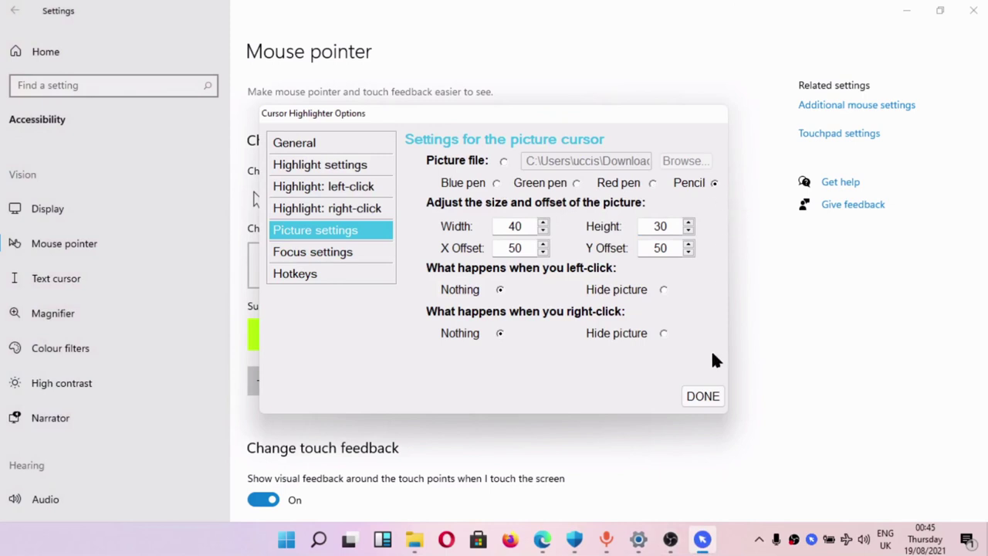
{"action": "left_click", "coordinate": [693, 395]}
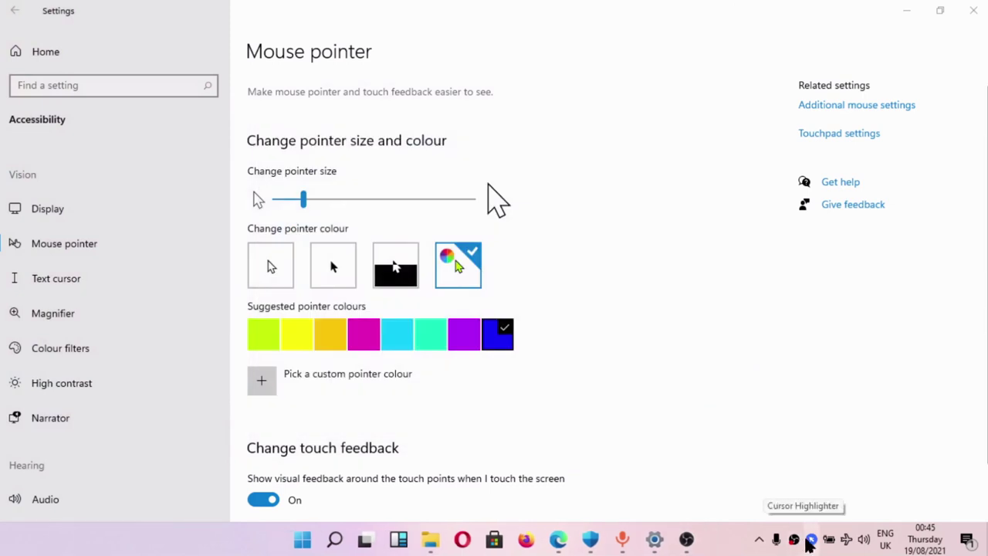
Step: Exit Cursor Highlighter and restart it with Cursor Highlighter 2.2 from the Courssor folder, leaving the desktop clear of windows
{"action": "left_click", "coordinate": [906, 11]}
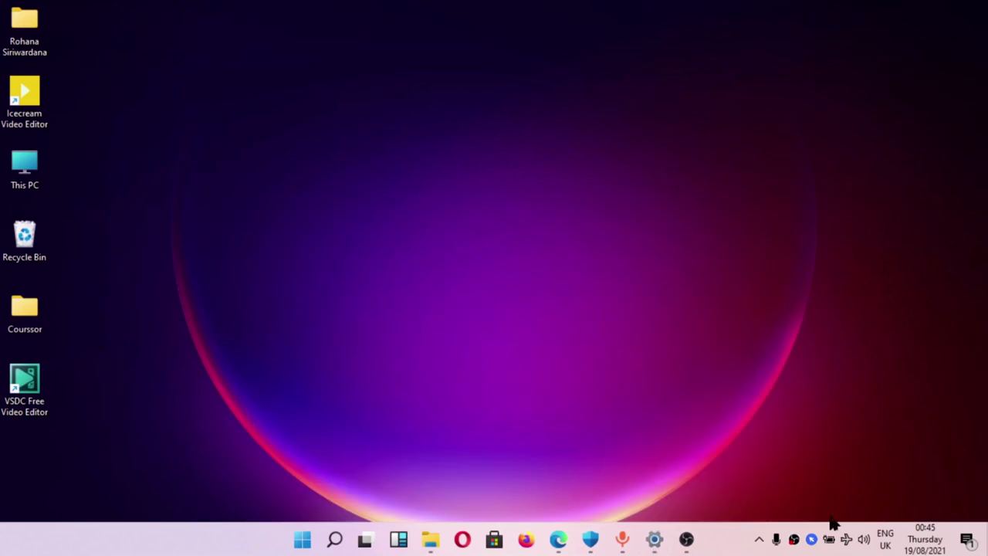
{"action": "right_click", "coordinate": [812, 539]}
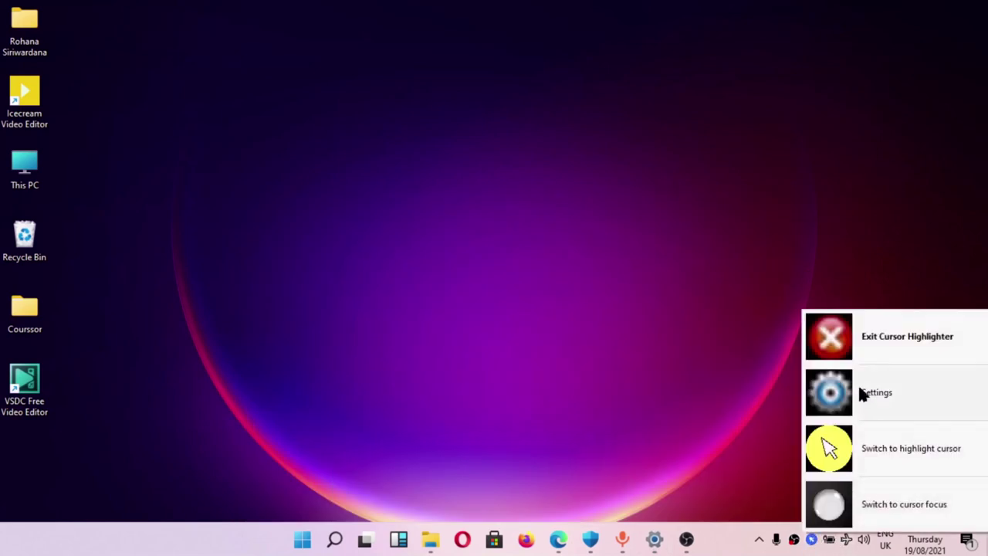
{"action": "left_click", "coordinate": [855, 345]}
{"action": "double_click", "coordinate": [26, 316]}
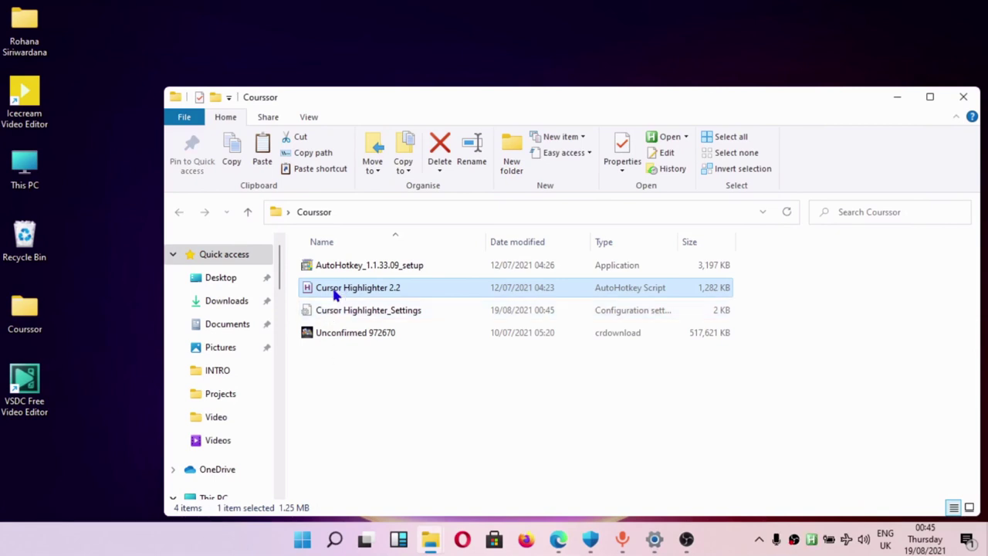
{"action": "left_click", "coordinate": [894, 99]}
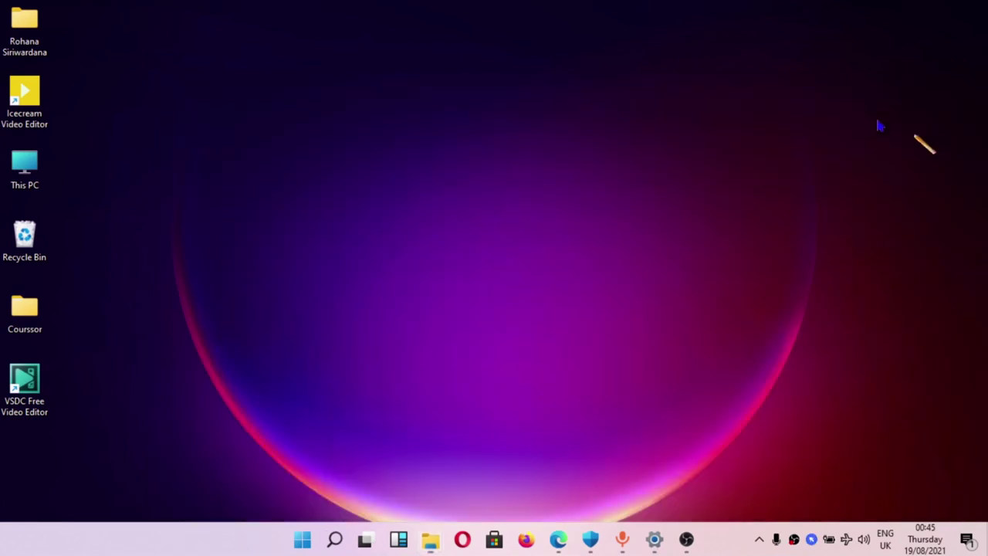
Step: Test the pencil cursor by refreshing the desktop at several spots
{"action": "right_click", "coordinate": [551, 148]}
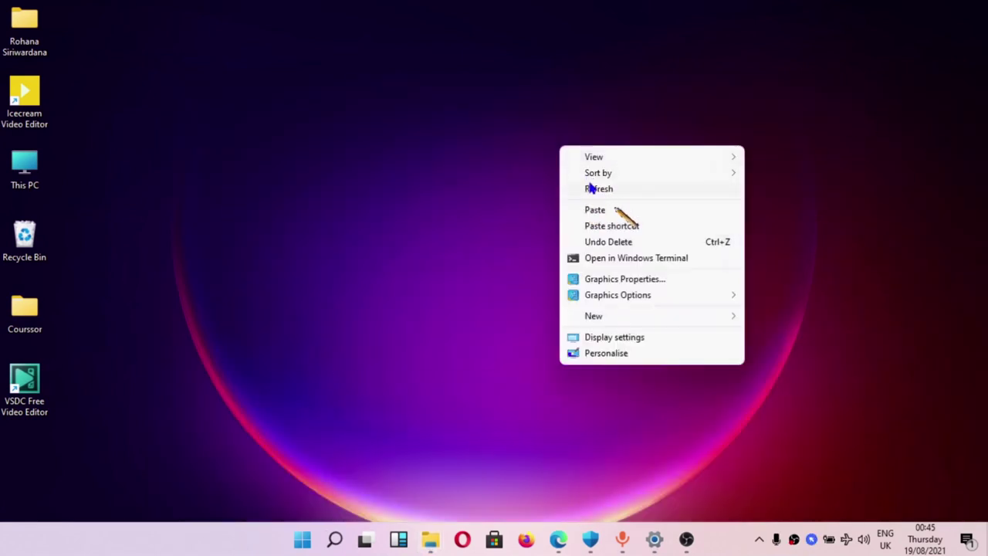
{"action": "left_click", "coordinate": [585, 189]}
{"action": "right_click", "coordinate": [283, 225]}
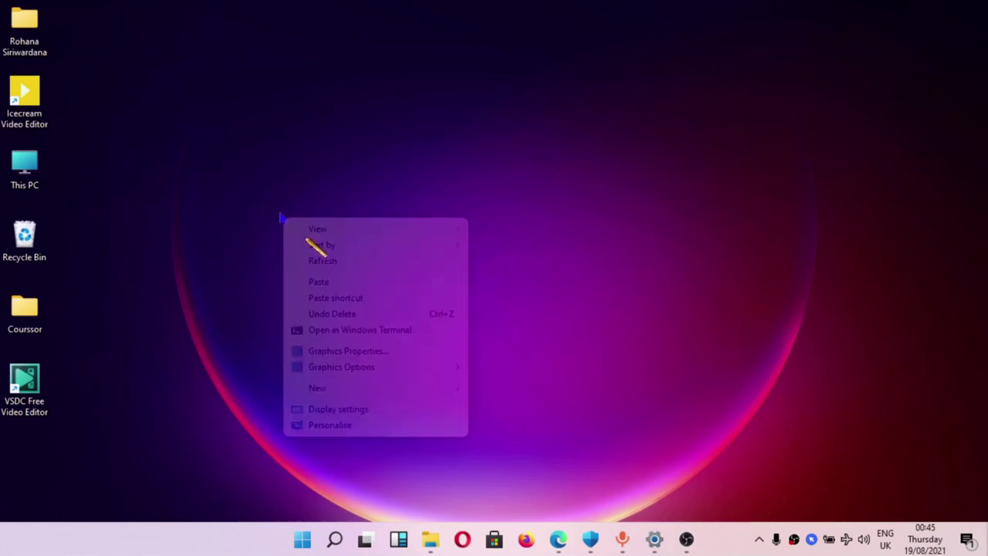
{"action": "left_click", "coordinate": [320, 258]}
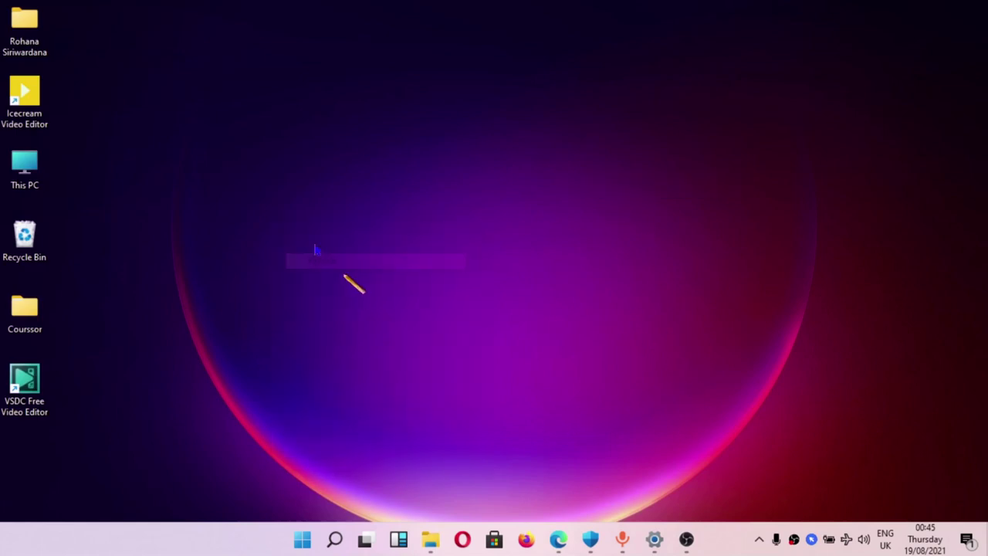
{"action": "right_click", "coordinate": [442, 168]}
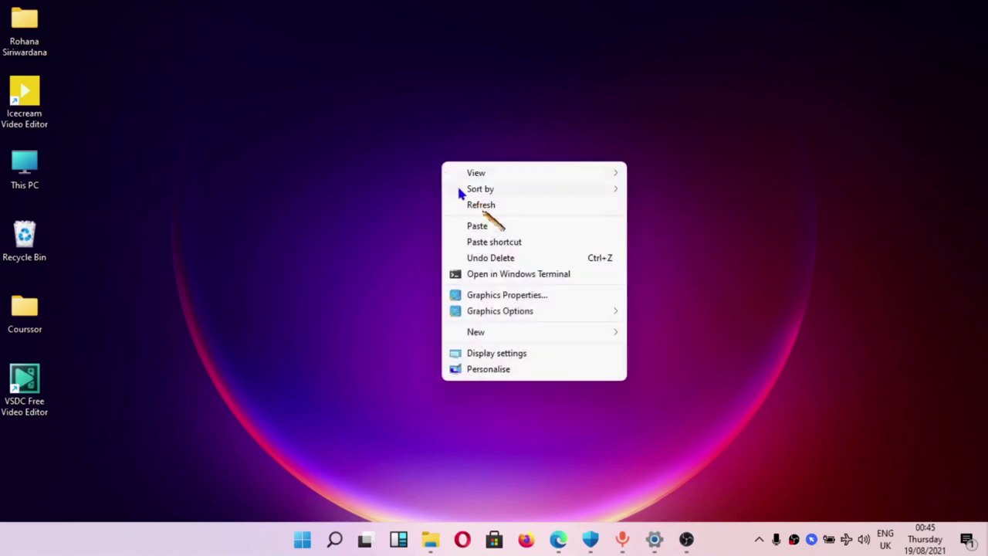
{"action": "left_click", "coordinate": [462, 201]}
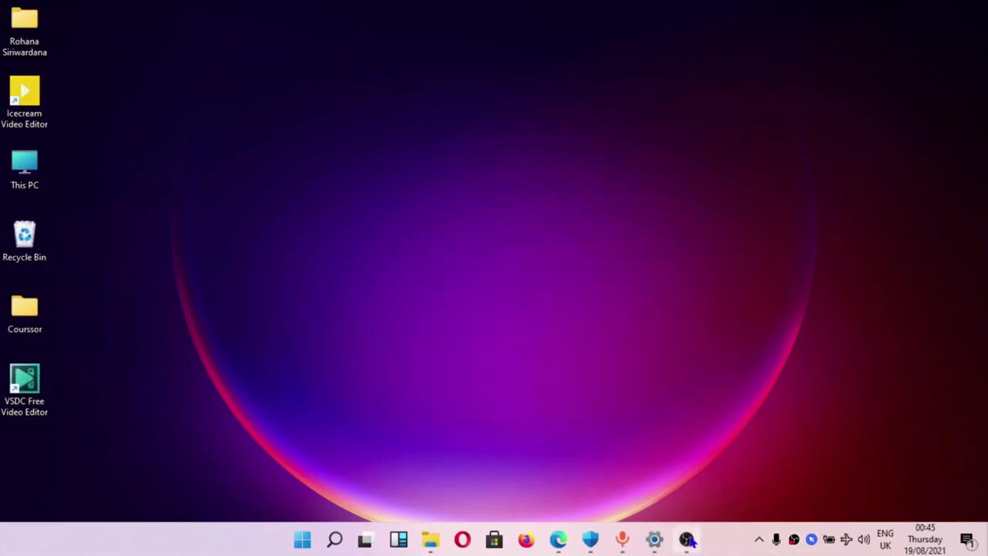
Step: Open Cursor Highlighter's picture settings and set both the width and the height of the pencil picture to 100
{"action": "mouse_move", "coordinate": [658, 543]}
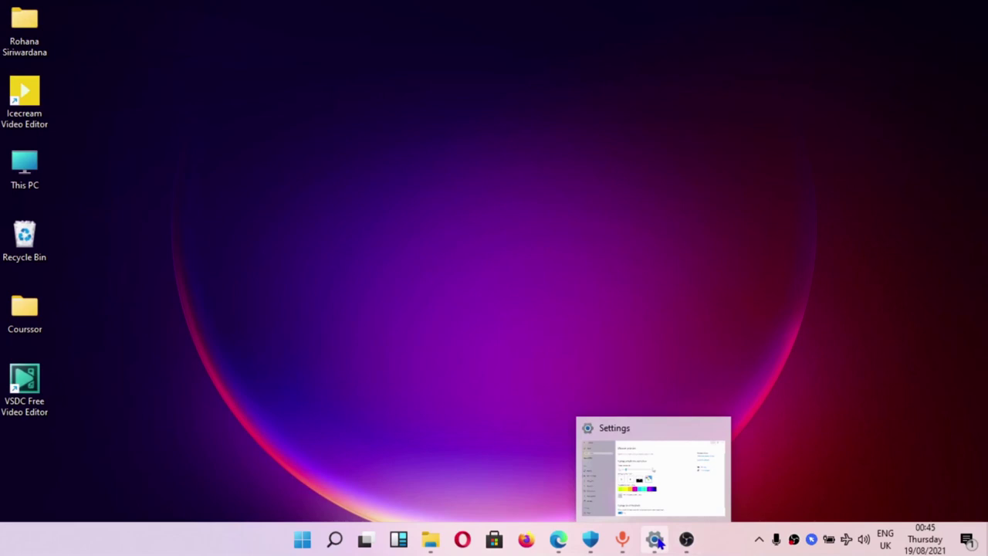
{"action": "right_click", "coordinate": [814, 541]}
{"action": "left_click", "coordinate": [866, 406]}
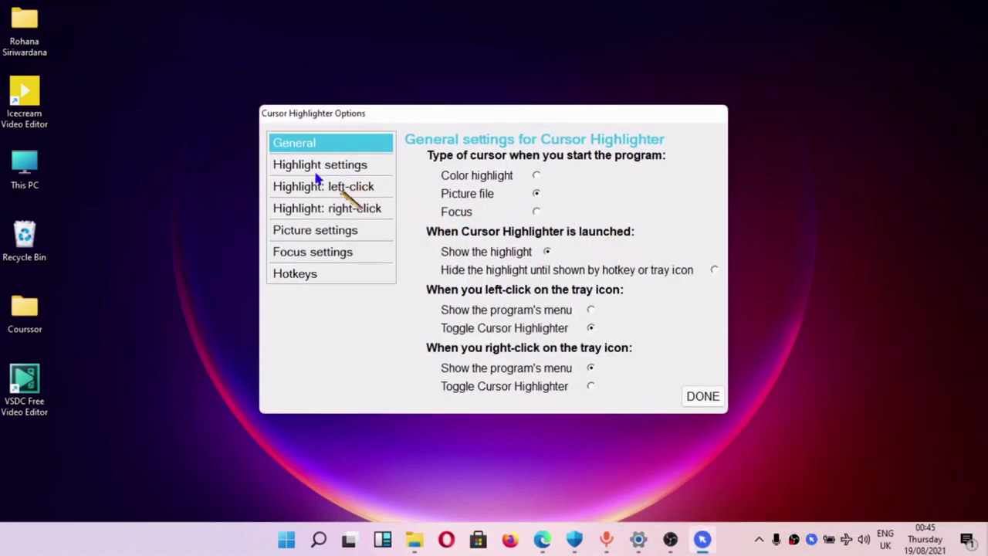
{"action": "left_click", "coordinate": [323, 236]}
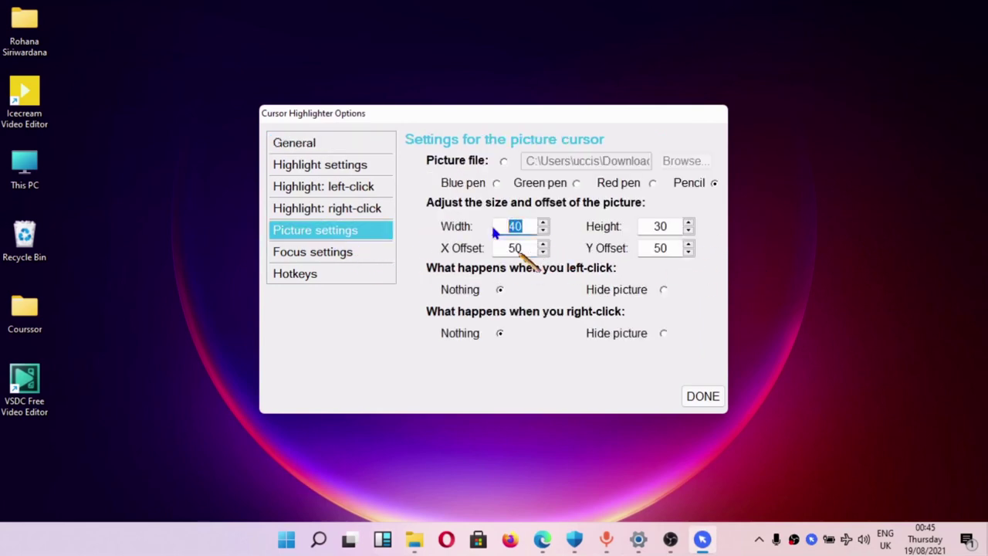
{"action": "type", "text": "100"}
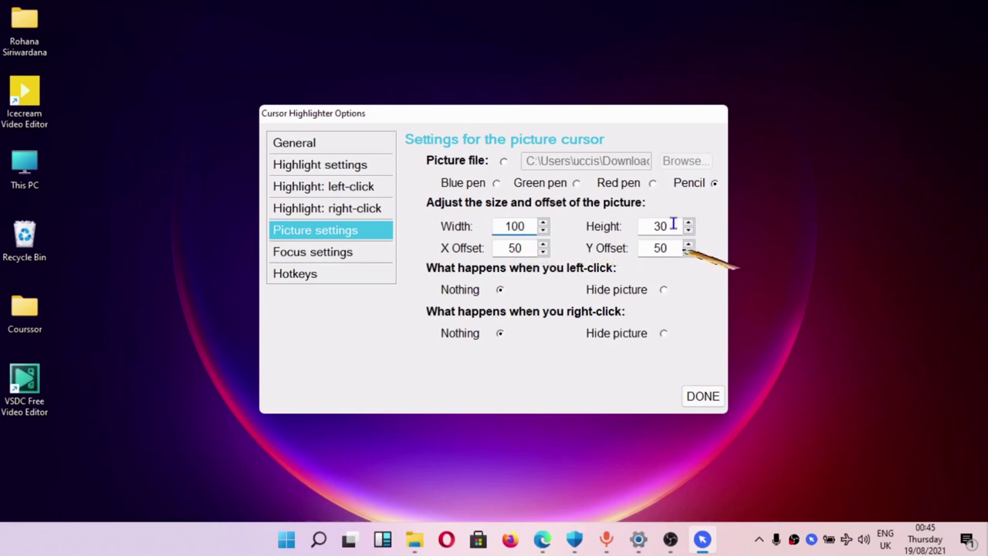
{"action": "double_click", "coordinate": [670, 225]}
{"action": "type", "text": "100"}
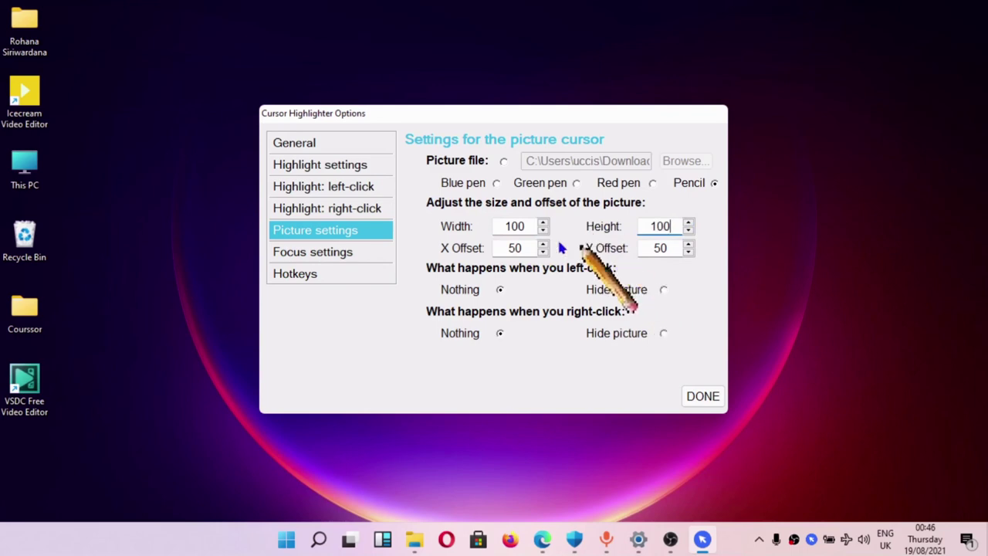
Step: Set both the X and Y offsets of the picture to 100 and switch the picture to the Blue pen
{"action": "left_click_drag", "start_coordinate": [525, 247], "coordinate": [491, 249]}
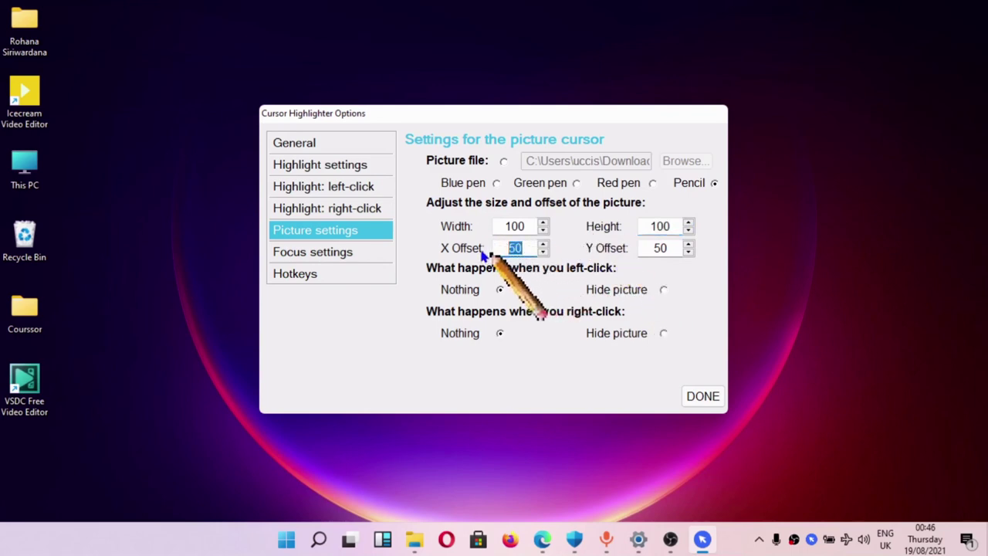
{"action": "type", "text": "100"}
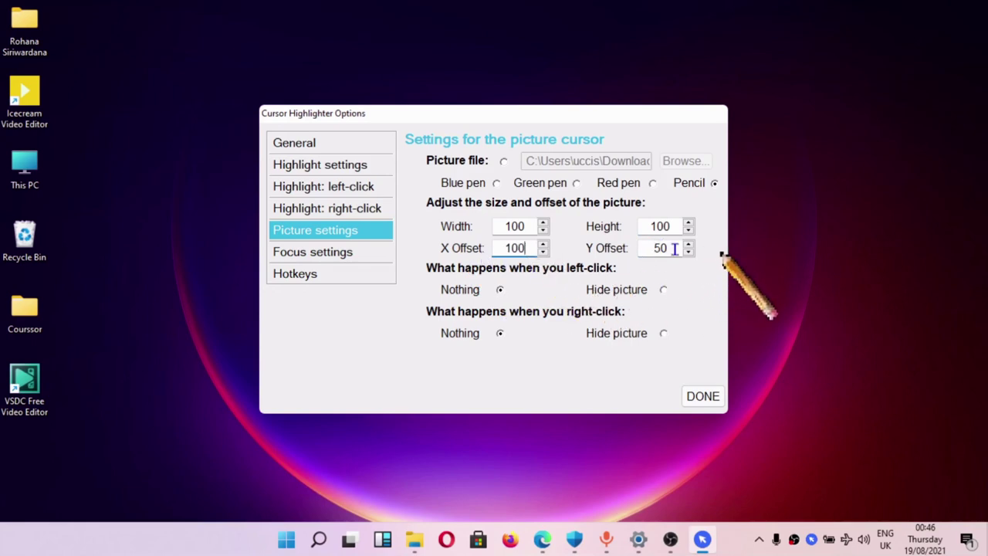
{"action": "left_click_drag", "start_coordinate": [673, 249], "coordinate": [629, 246]}
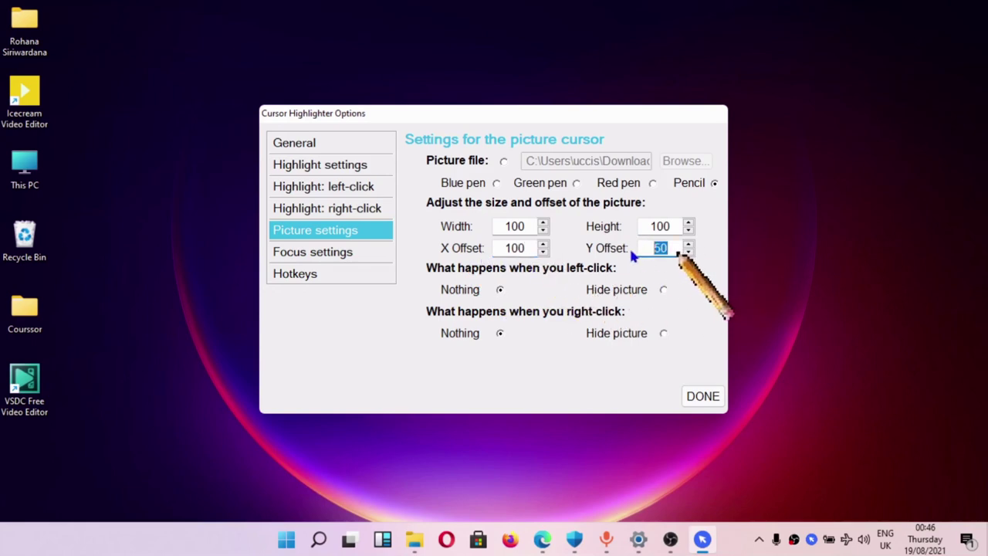
{"action": "type", "text": "100"}
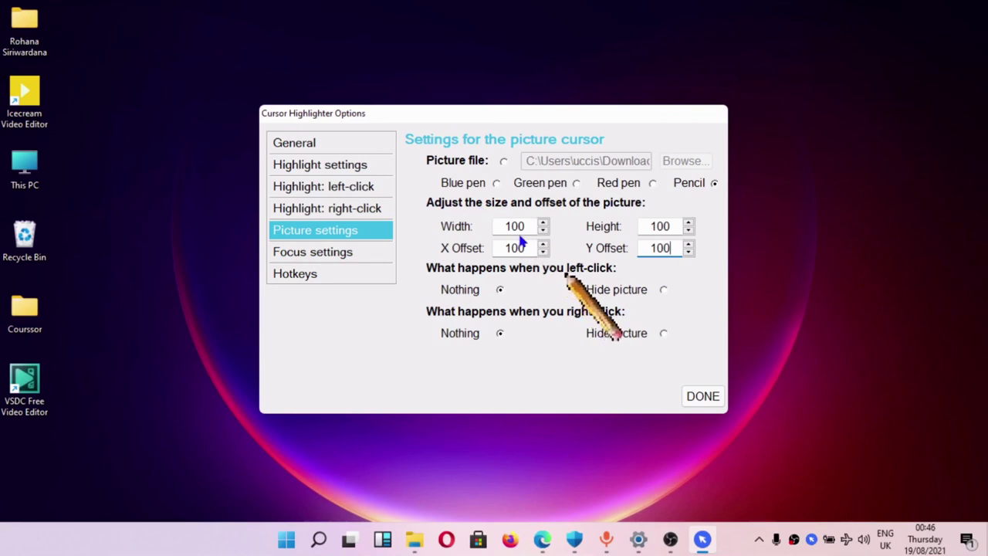
{"action": "left_click", "coordinate": [497, 183]}
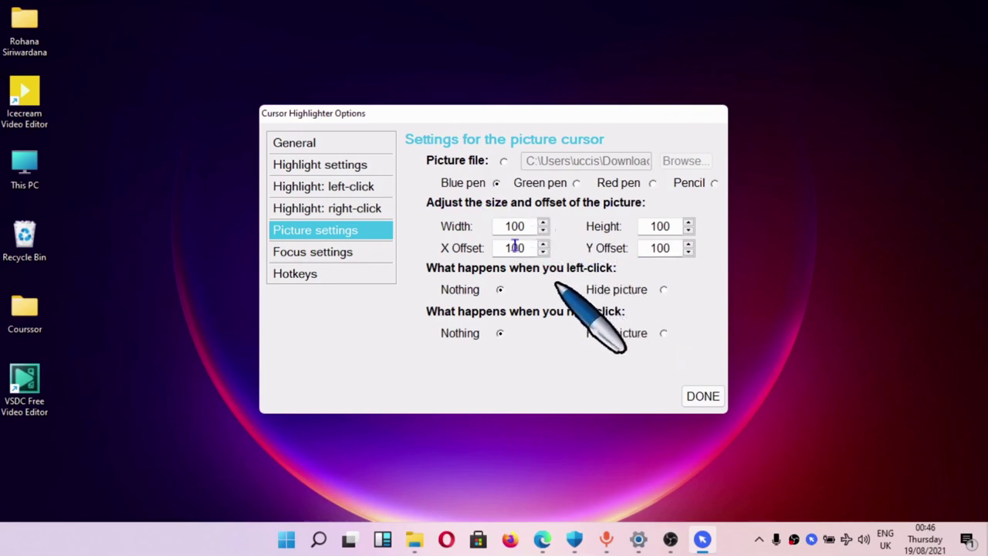
Step: Look through the general, highlight, click-action, picture, focus and hotkey settings, close the options and check the enlarged pen on the desktop
{"action": "left_click", "coordinate": [319, 167]}
{"action": "left_click", "coordinate": [312, 145]}
{"action": "left_click", "coordinate": [311, 165]}
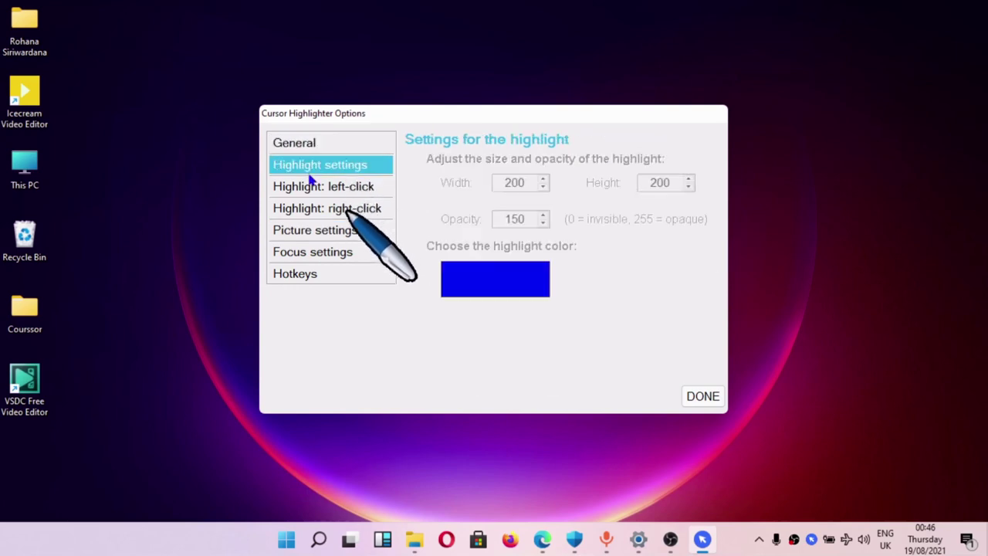
{"action": "left_click", "coordinate": [316, 208]}
{"action": "left_click", "coordinate": [316, 231]}
{"action": "left_click", "coordinate": [316, 275]}
{"action": "left_click", "coordinate": [318, 253]}
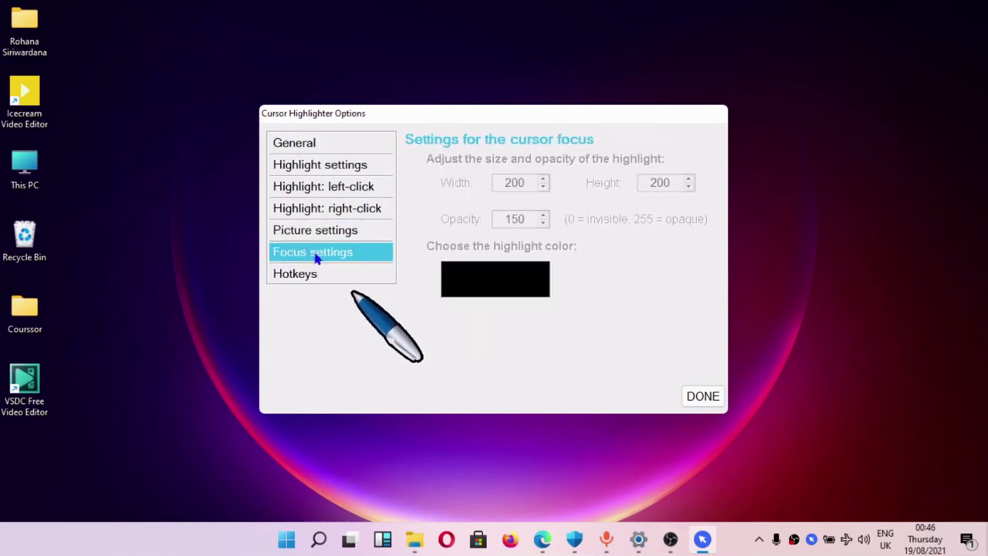
{"action": "left_click", "coordinate": [319, 231]}
{"action": "left_click", "coordinate": [328, 207]}
{"action": "left_click", "coordinate": [325, 187]}
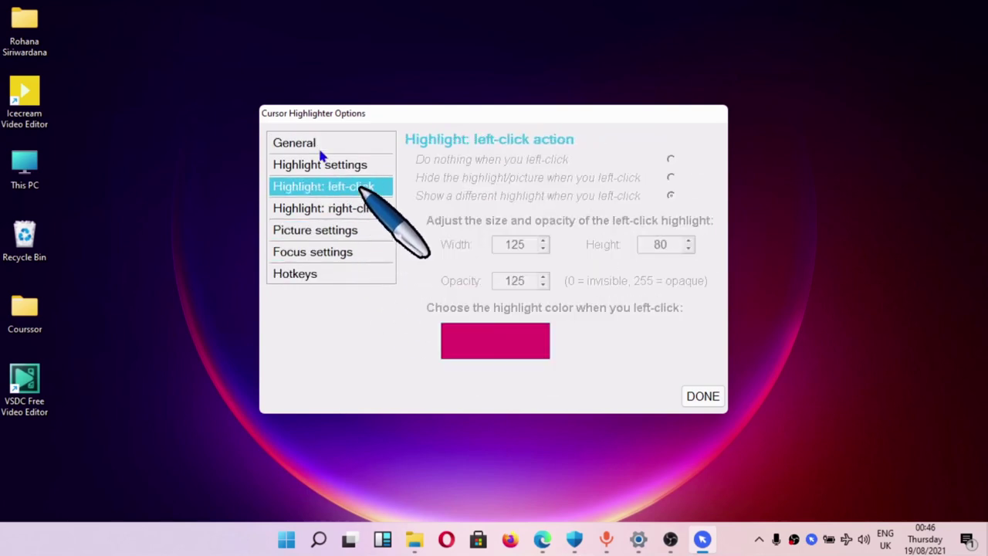
{"action": "left_click", "coordinate": [311, 146]}
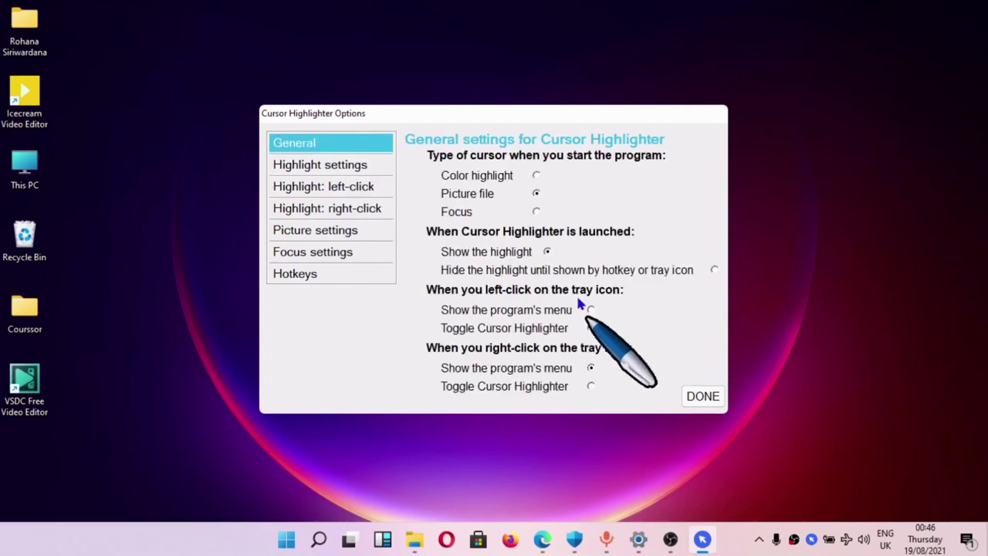
{"action": "left_click", "coordinate": [699, 396]}
{"action": "right_click", "coordinate": [527, 242]}
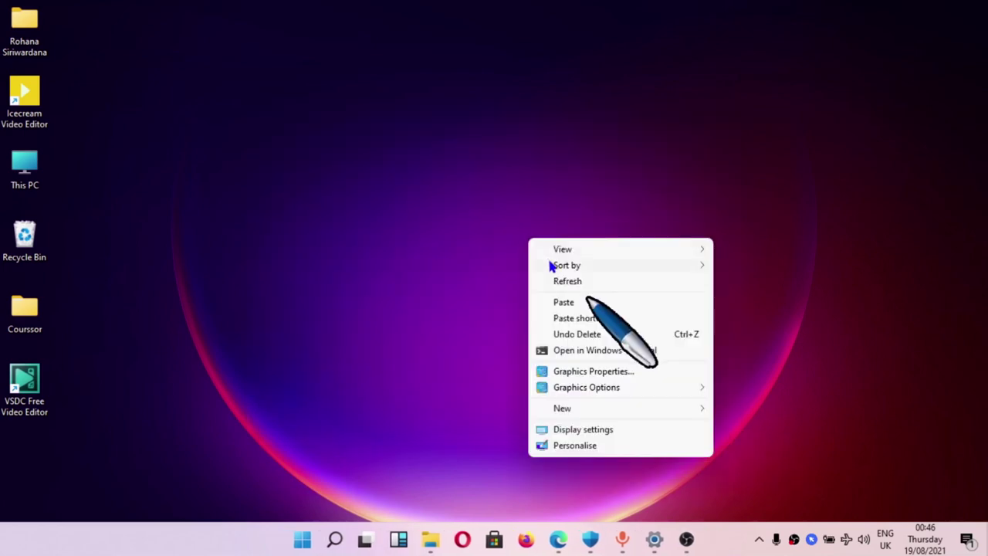
Step: Reopen the Cursor Highlighter settings, set the start-up cursor type to Color highlight and close the options
{"action": "right_click", "coordinate": [812, 539]}
{"action": "left_click", "coordinate": [842, 396]}
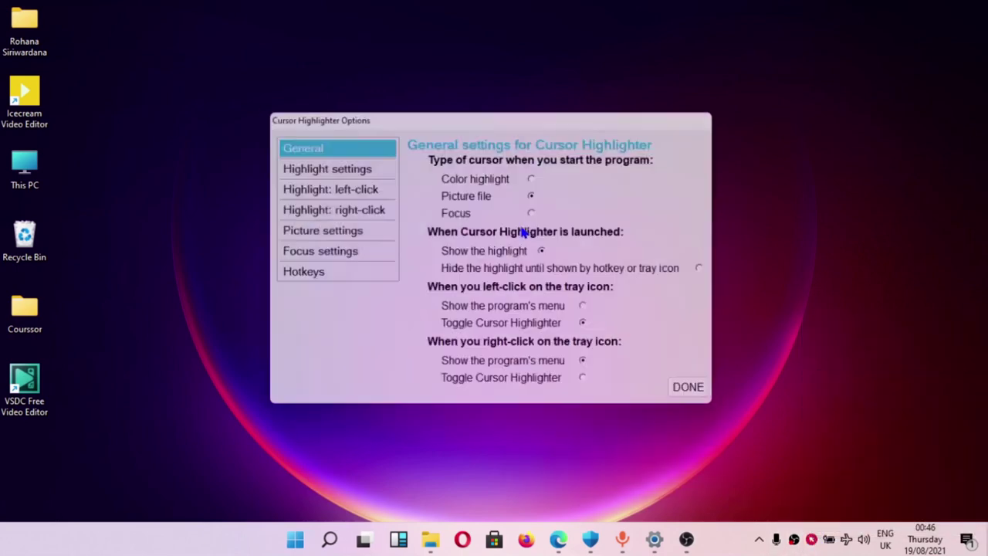
{"action": "left_click", "coordinate": [536, 176]}
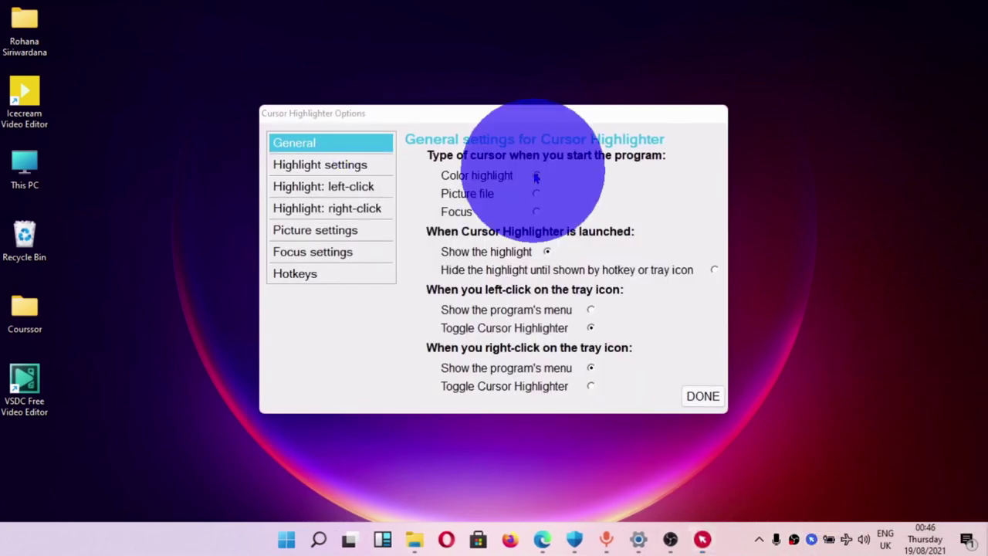
{"action": "left_click", "coordinate": [702, 396]}
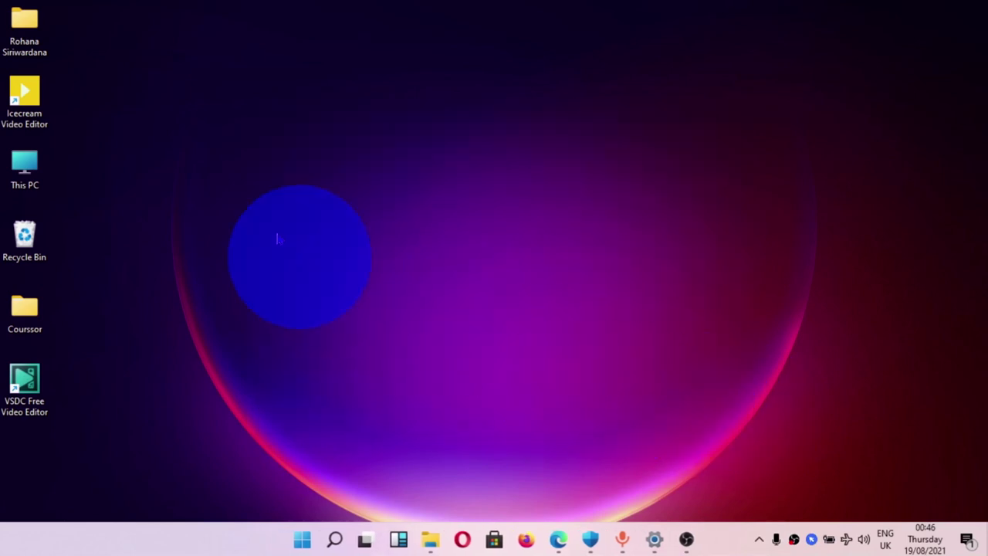
Step: Refresh the desktop repeatedly from its context menu to check the color highlight and the click-action effect around the pointer
{"action": "right_click", "coordinate": [162, 131]}
{"action": "left_click", "coordinate": [198, 177]}
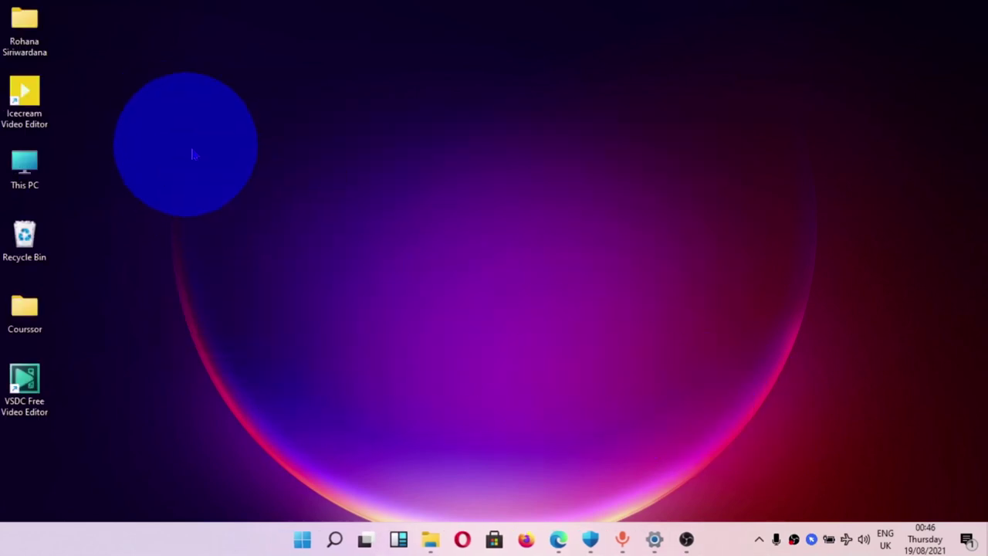
{"action": "right_click", "coordinate": [161, 138]}
{"action": "left_click", "coordinate": [204, 189]}
{"action": "right_click", "coordinate": [182, 127]}
{"action": "left_click", "coordinate": [210, 169]}
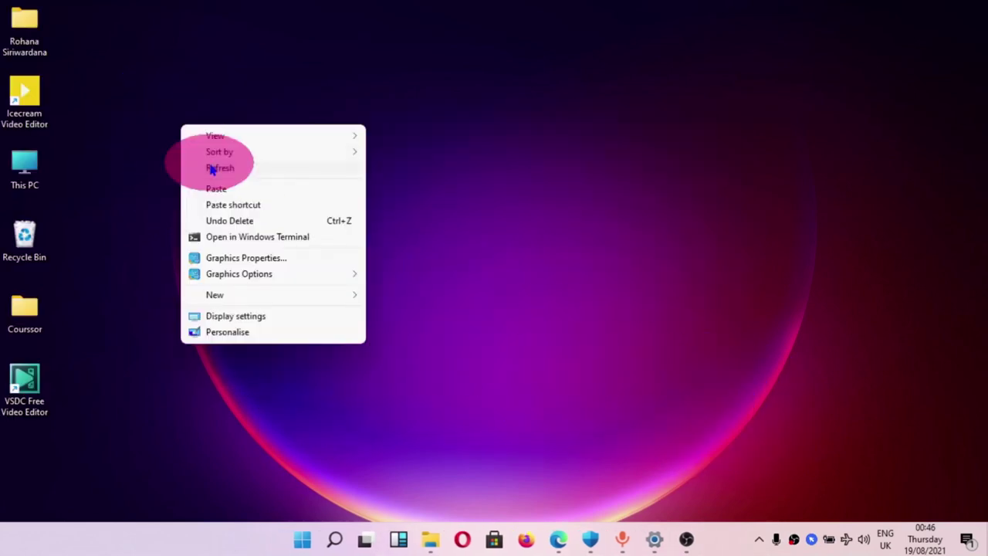
{"action": "right_click", "coordinate": [166, 128]}
{"action": "left_click", "coordinate": [209, 178]}
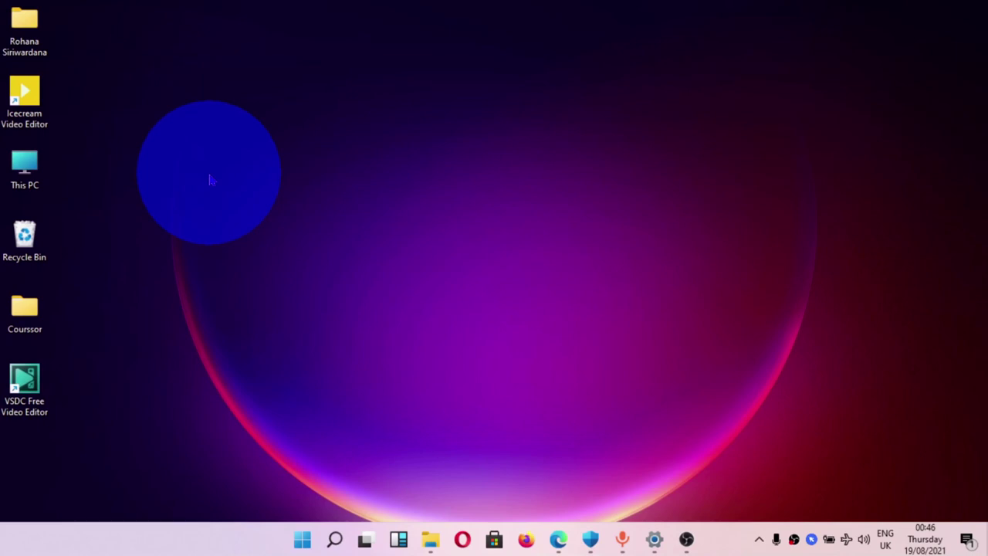
{"action": "right_click", "coordinate": [217, 182]}
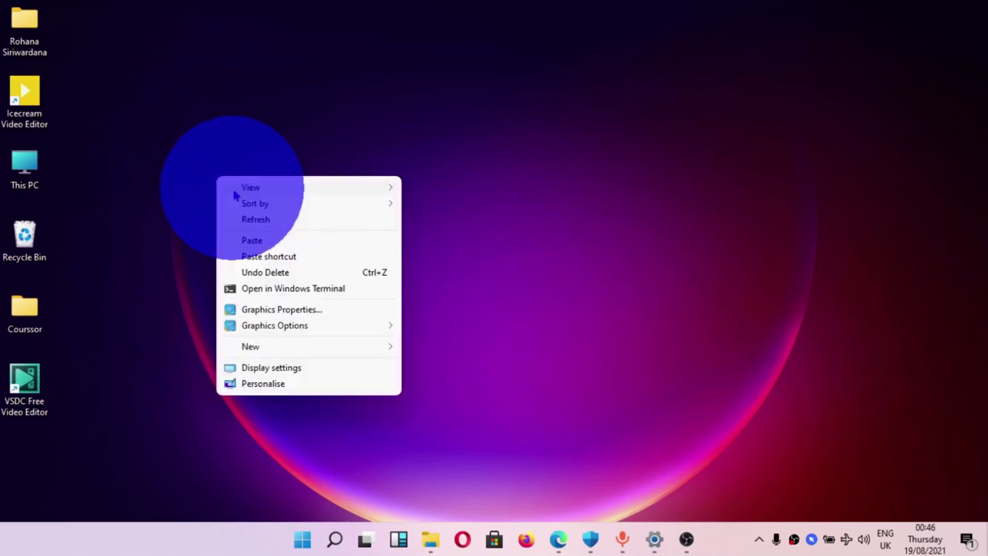
{"action": "left_click", "coordinate": [249, 219]}
{"action": "right_click", "coordinate": [232, 186]}
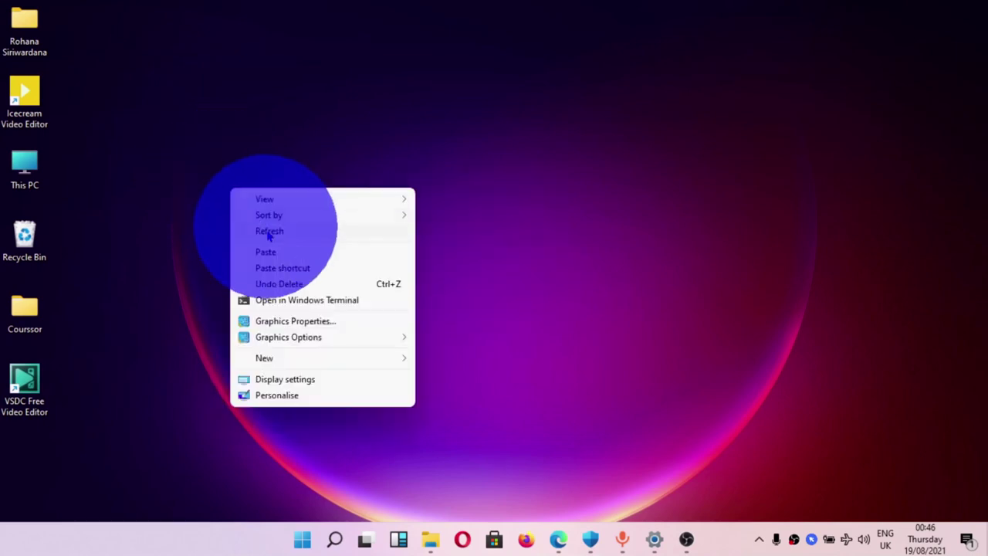
{"action": "left_click", "coordinate": [266, 227]}
{"action": "right_click", "coordinate": [231, 186]}
{"action": "left_click", "coordinate": [268, 227]}
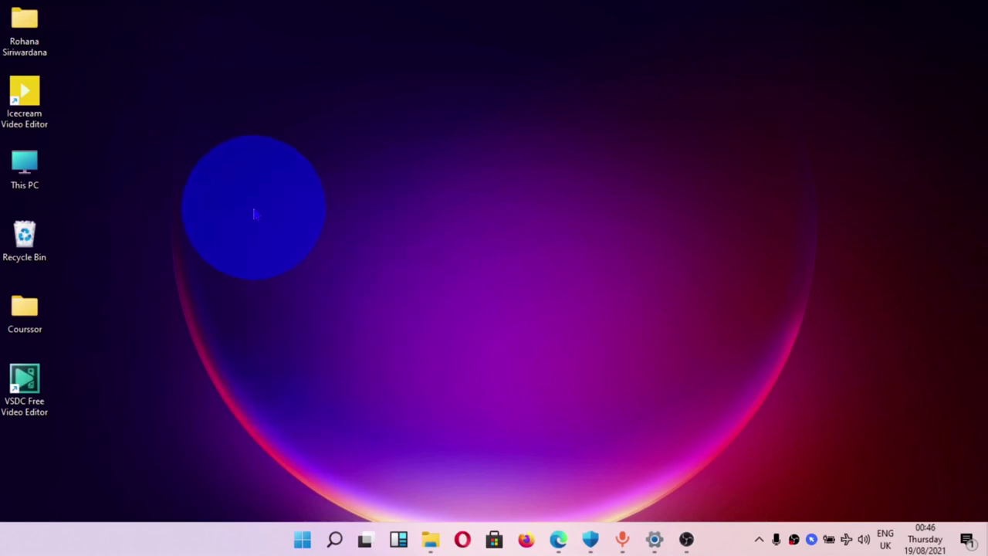
{"action": "right_click", "coordinate": [234, 185]}
{"action": "left_click", "coordinate": [269, 226]}
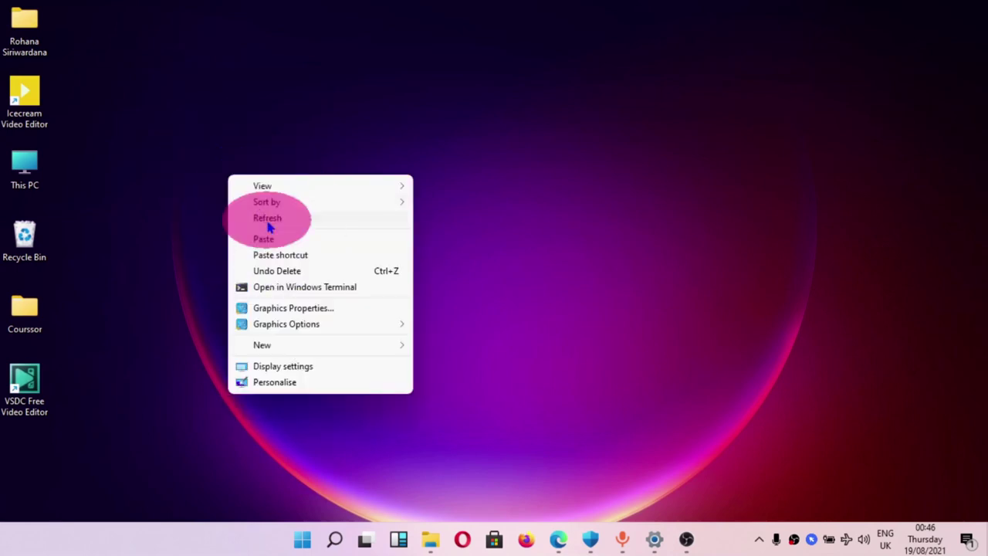